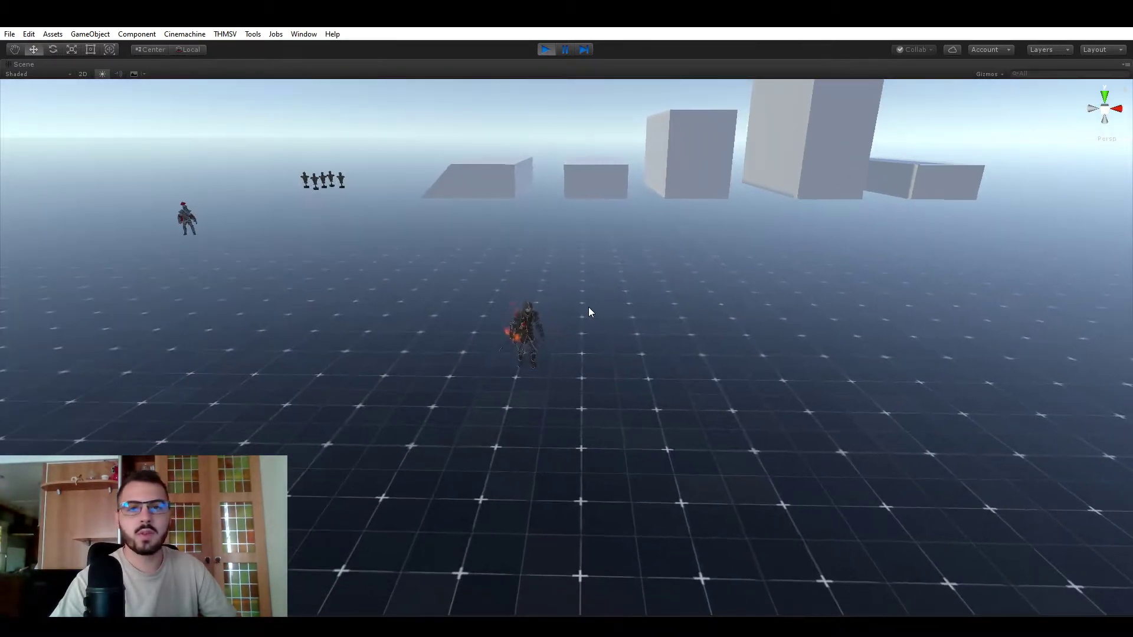
Examine the NPCs roaming around the test scene from several viewpoints
{"action": "middle_click_drag", "start_coordinate": [551, 256], "coordinate": [667, 335]}
{"action": "scroll", "coordinate": [667, 335], "scroll_direction": "down", "scroll_amount": 4}
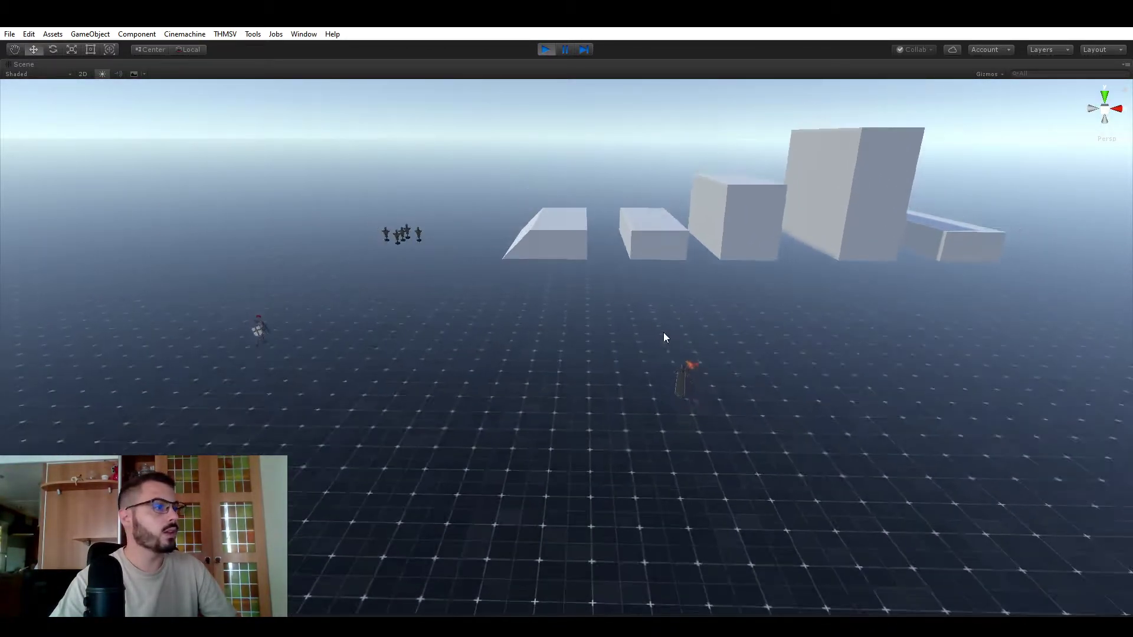
{"action": "right_click_drag", "start_coordinate": [531, 278], "coordinate": [561, 297]}
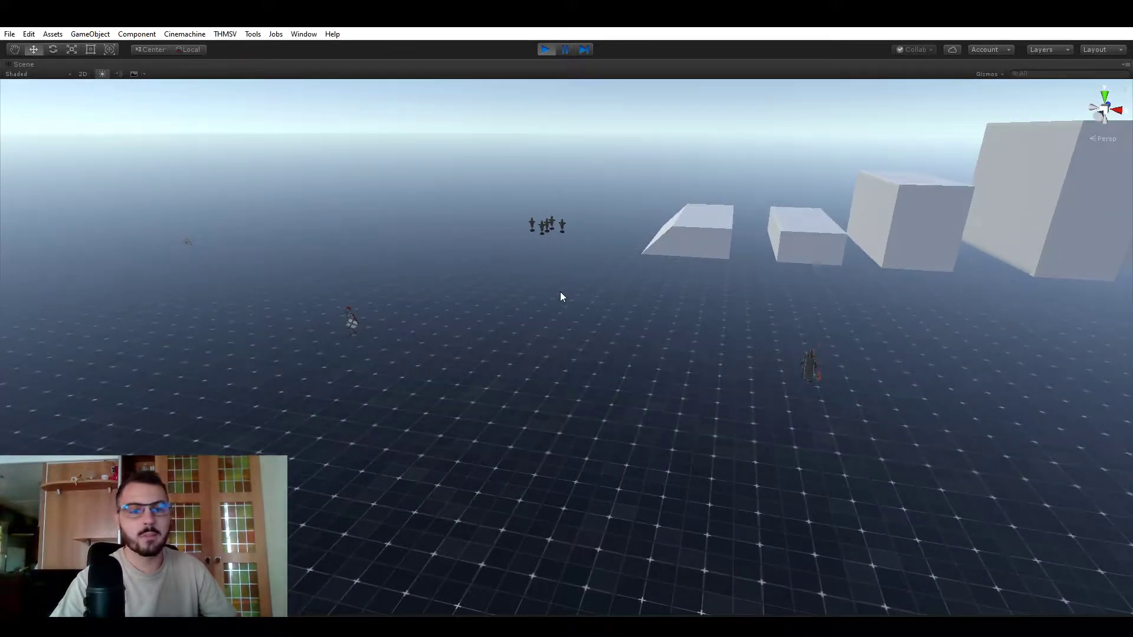
{"action": "scroll", "coordinate": [560, 297], "scroll_direction": "up", "scroll_amount": 3}
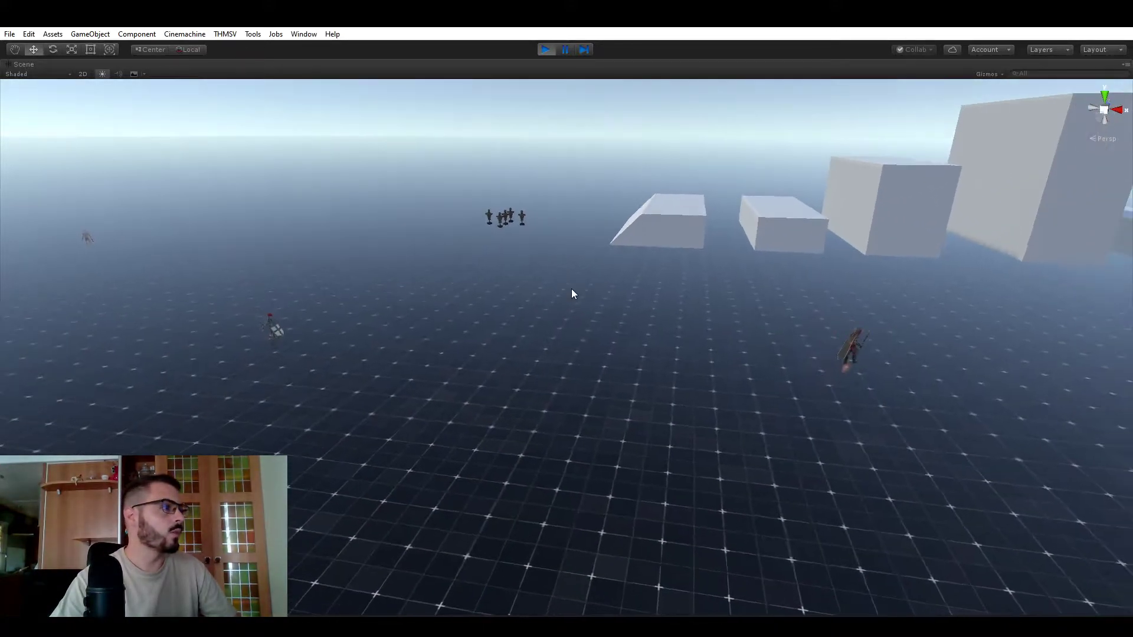
{"action": "key", "text": "shift+space"}
{"action": "right_click_drag", "start_coordinate": [471, 267], "coordinate": [539, 220]}
{"action": "right_click_drag", "start_coordinate": [501, 255], "coordinate": [576, 295]}
{"action": "key", "text": "shift+space"}
{"action": "middle_click_drag", "start_coordinate": [589, 295], "coordinate": [574, 316]}
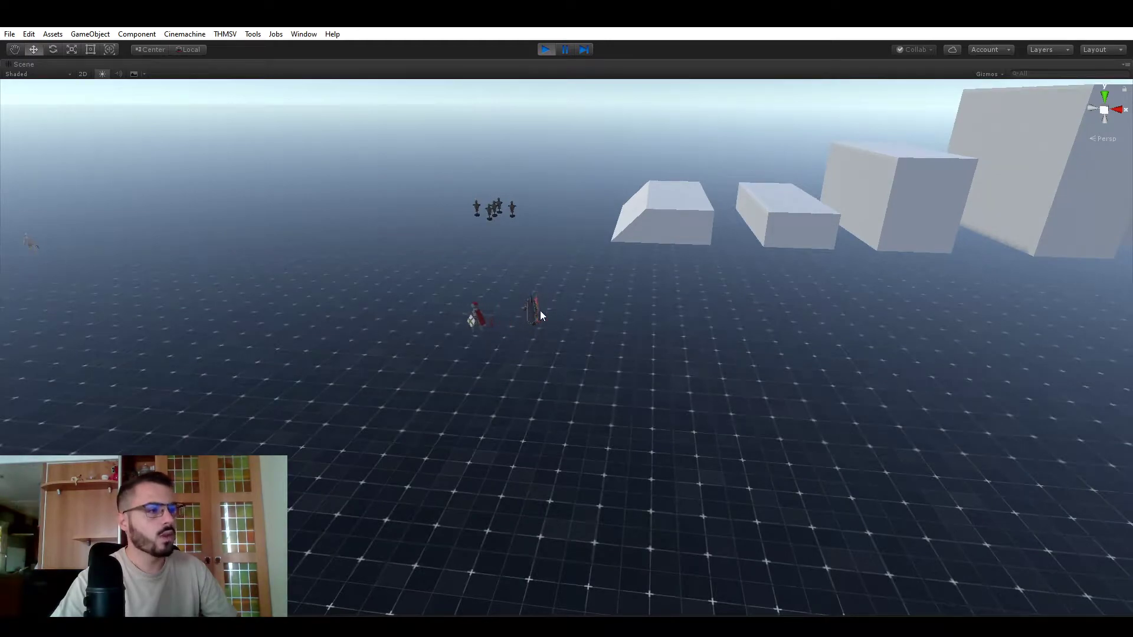
{"action": "right_click_drag", "start_coordinate": [558, 307], "coordinate": [580, 261]}
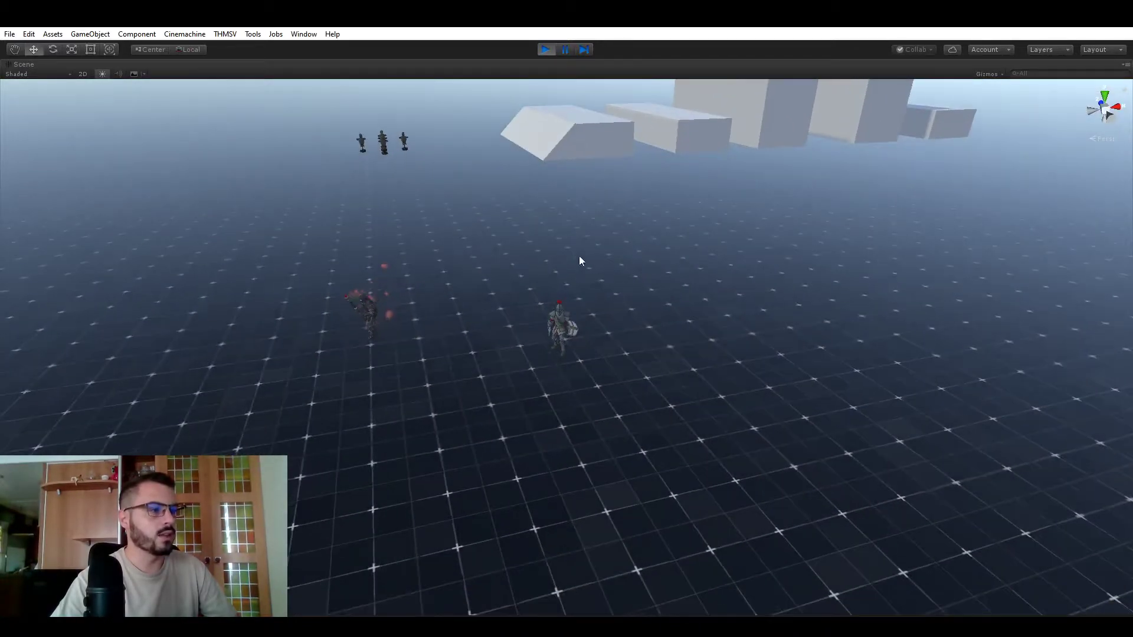
Open RPG Builder and compare the combat NPC settings of Human Mage and Human Warrior
{"action": "left_click", "coordinate": [239, 47]}
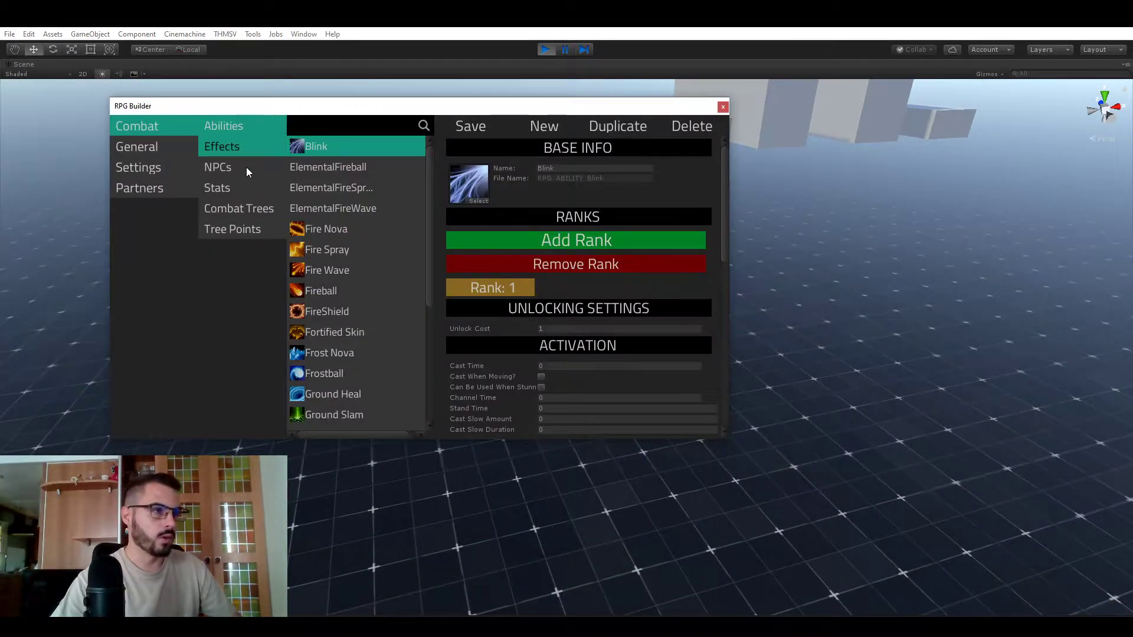
{"action": "left_click", "coordinate": [232, 121]}
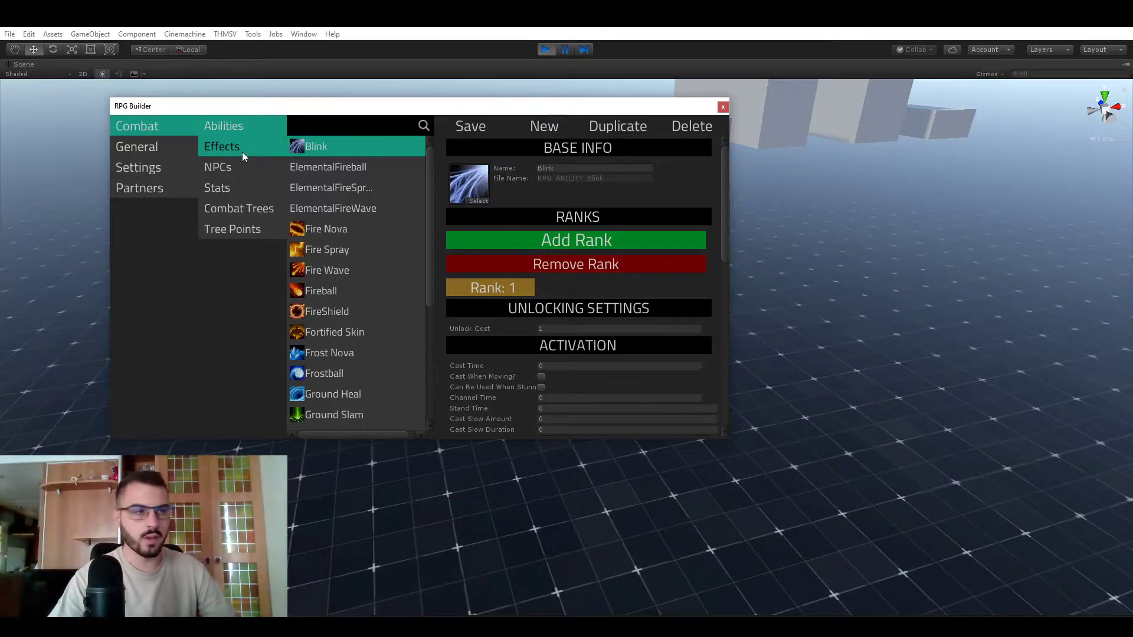
{"action": "left_click", "coordinate": [234, 171]}
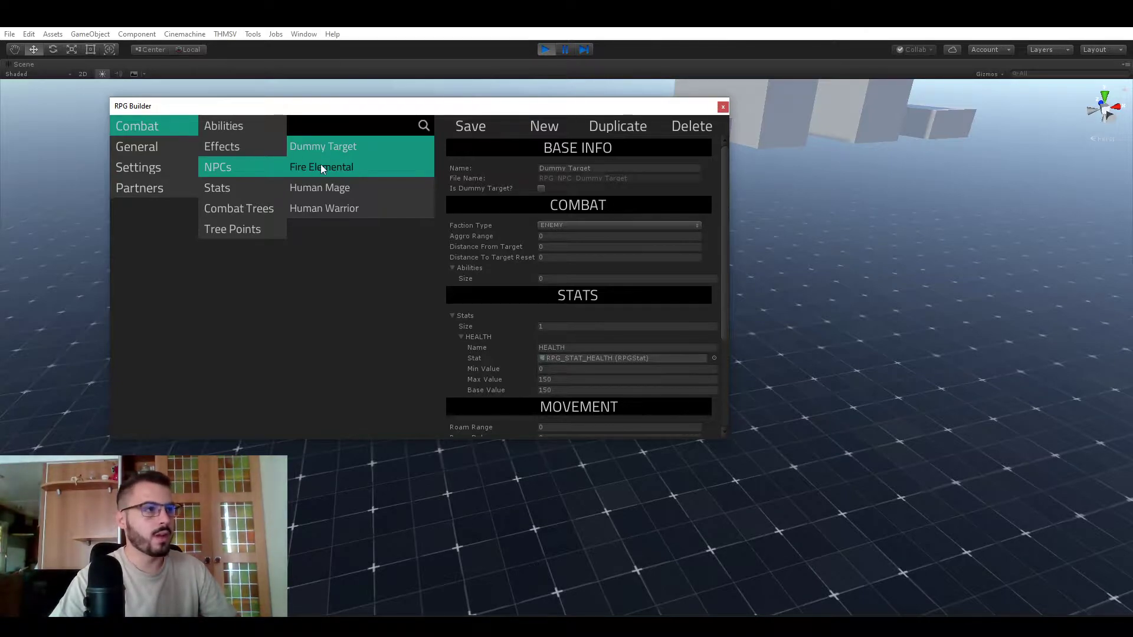
{"action": "left_click", "coordinate": [338, 190]}
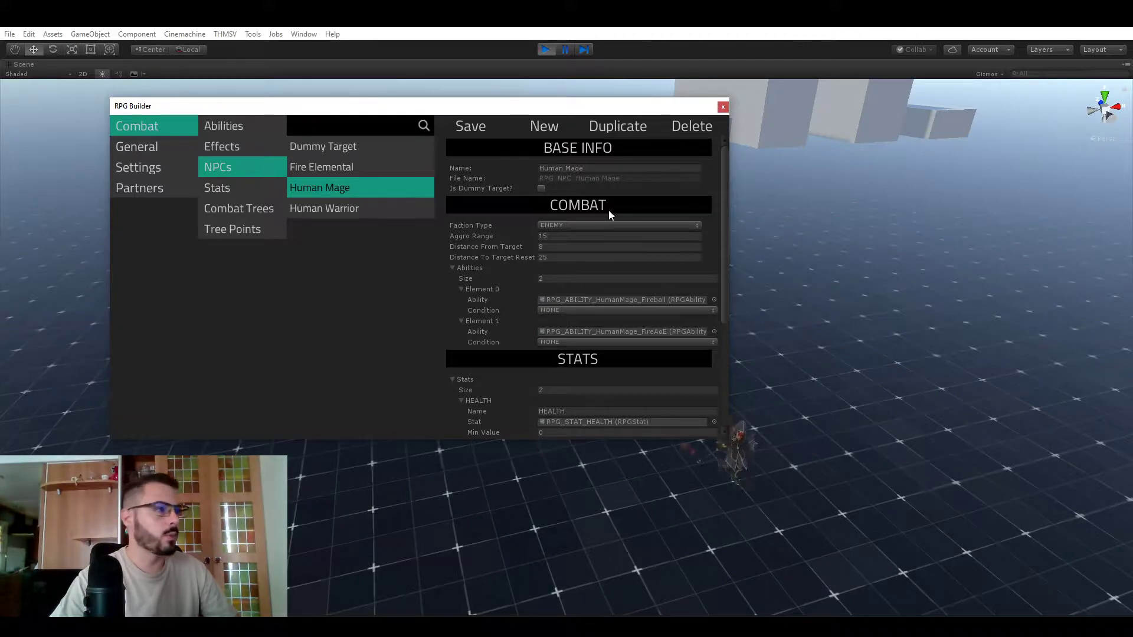
{"action": "scroll", "coordinate": [585, 243], "scroll_direction": "down", "scroll_amount": 5}
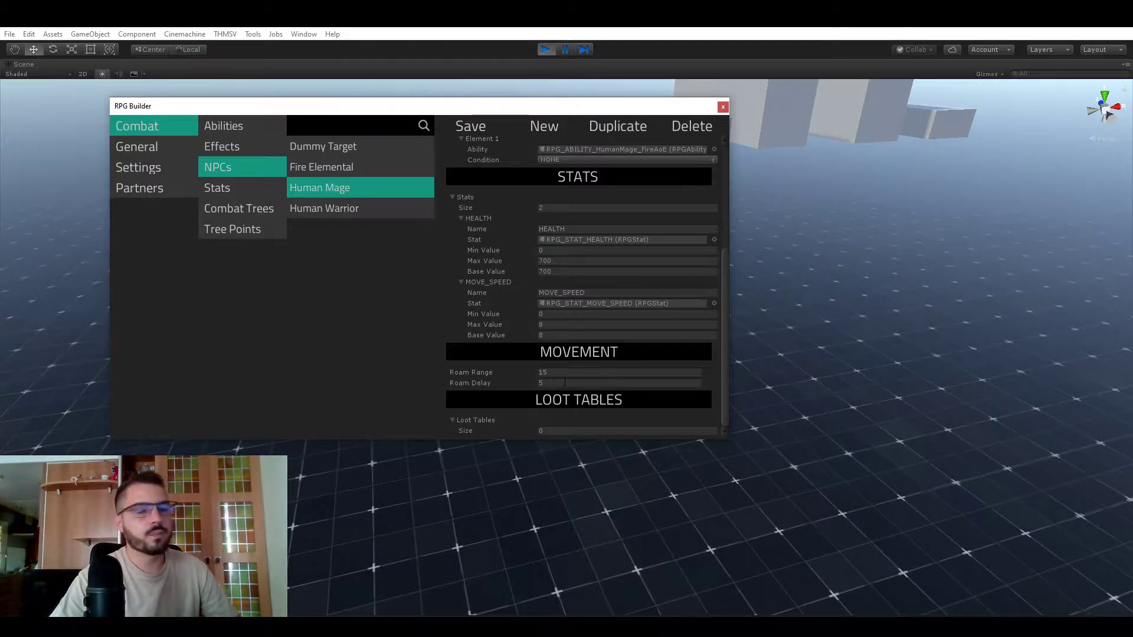
{"action": "left_click", "coordinate": [358, 209]}
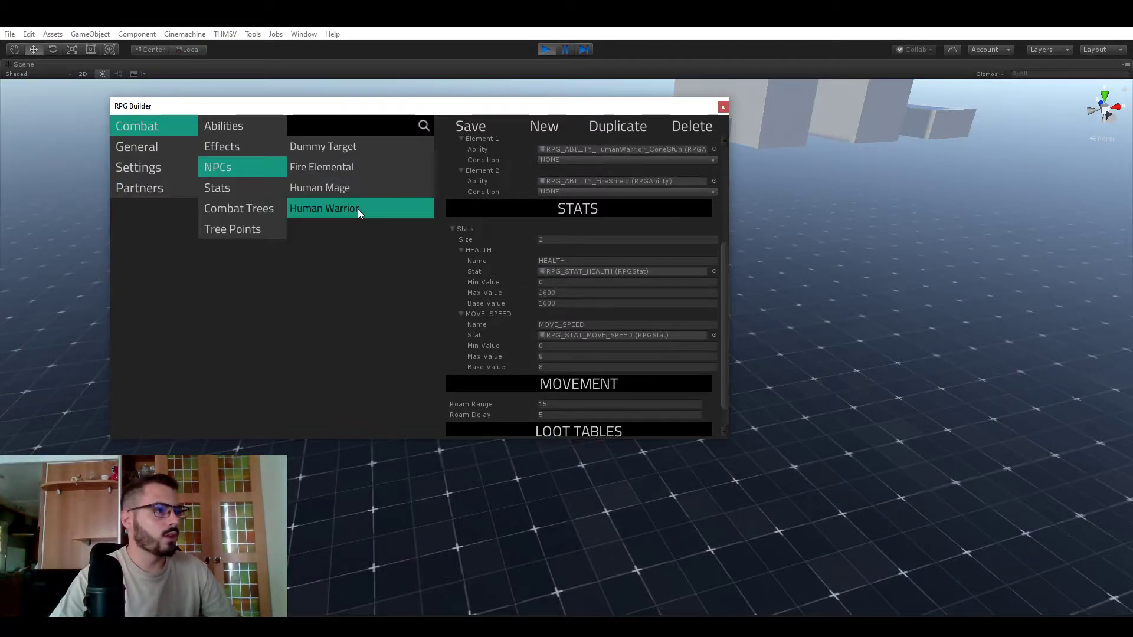
{"action": "left_click", "coordinate": [359, 187]}
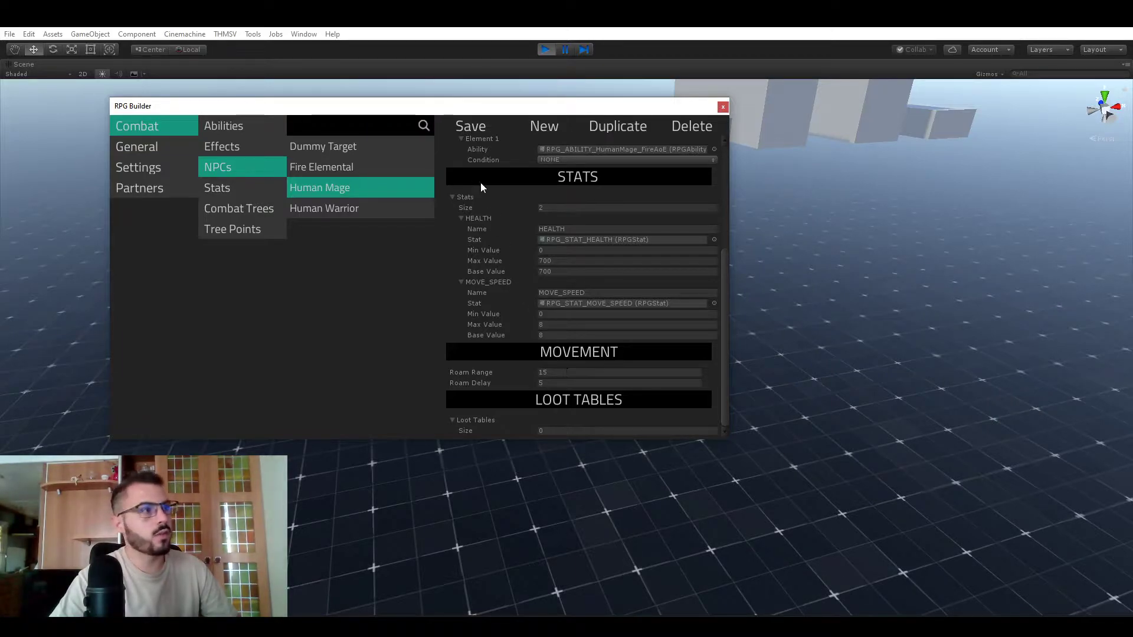
Review Human Mage's Aggro Range, Distance From Target and Distance To Target Reset settings
{"action": "left_click_drag", "start_coordinate": [316, 98], "coordinate": [372, 114]}
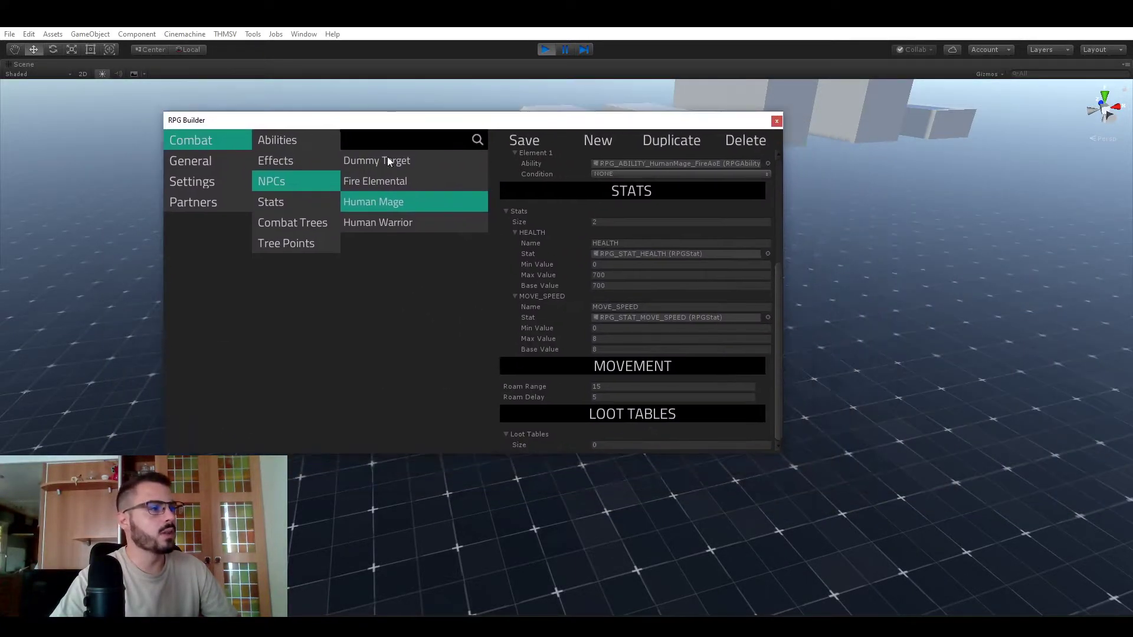
{"action": "scroll", "coordinate": [655, 340], "scroll_direction": "up", "scroll_amount": 5}
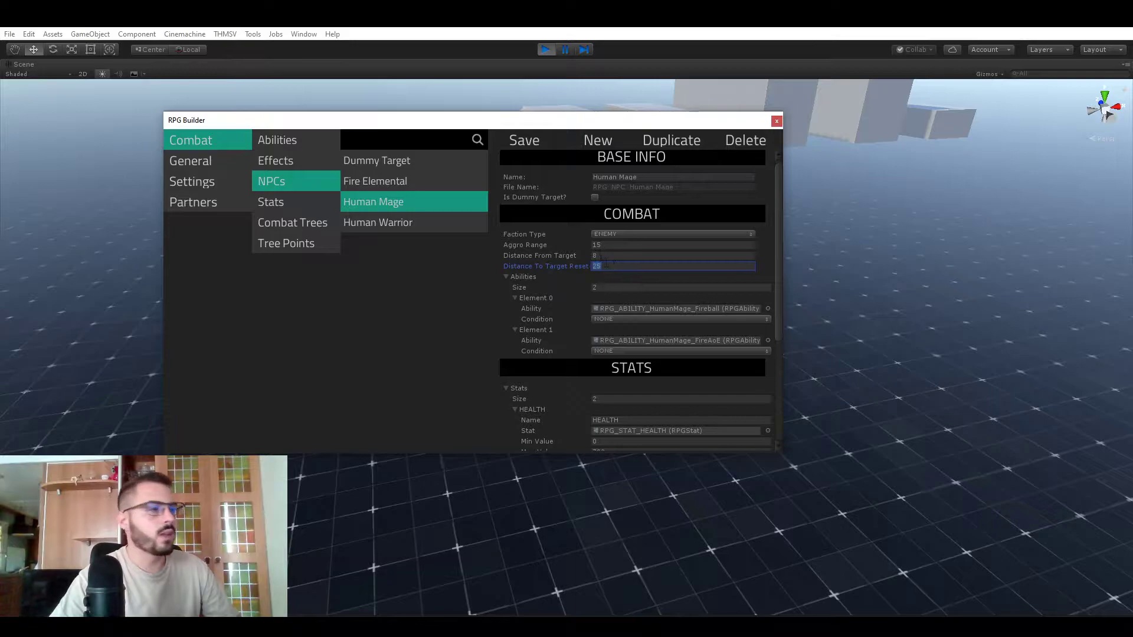
{"action": "left_click", "coordinate": [612, 243]}
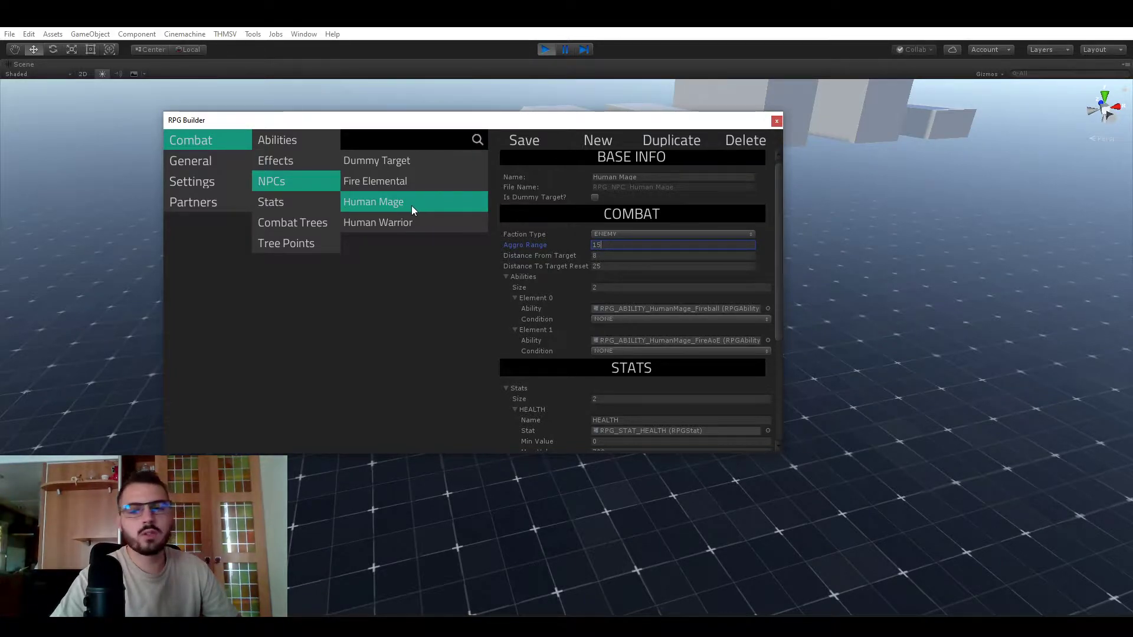
{"action": "left_click", "coordinate": [625, 256]}
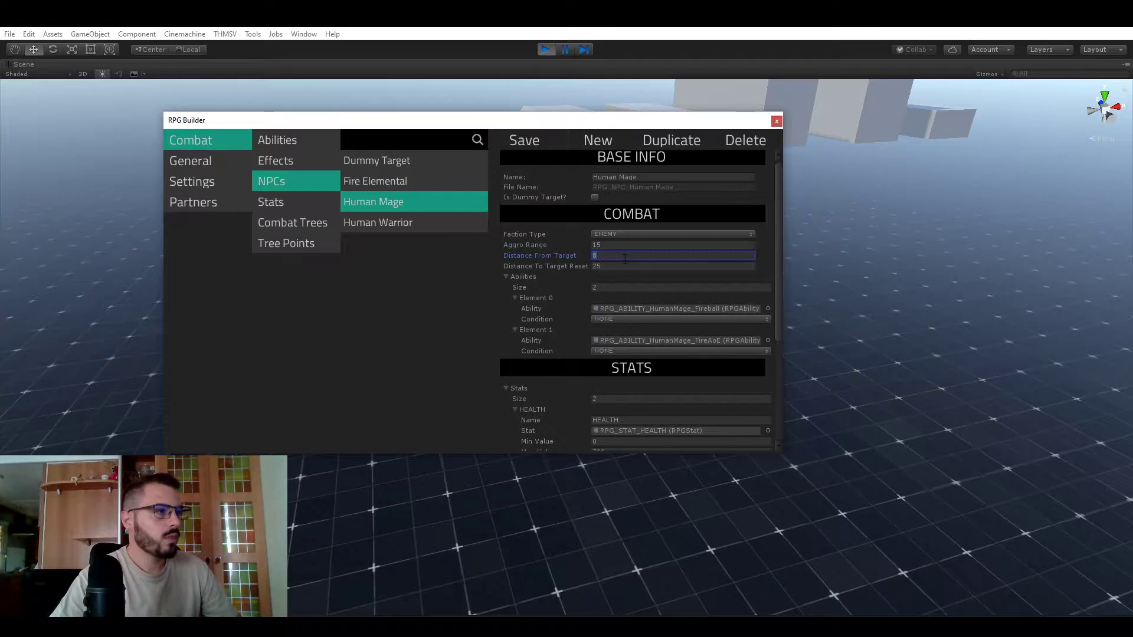
{"action": "left_click", "coordinate": [614, 263]}
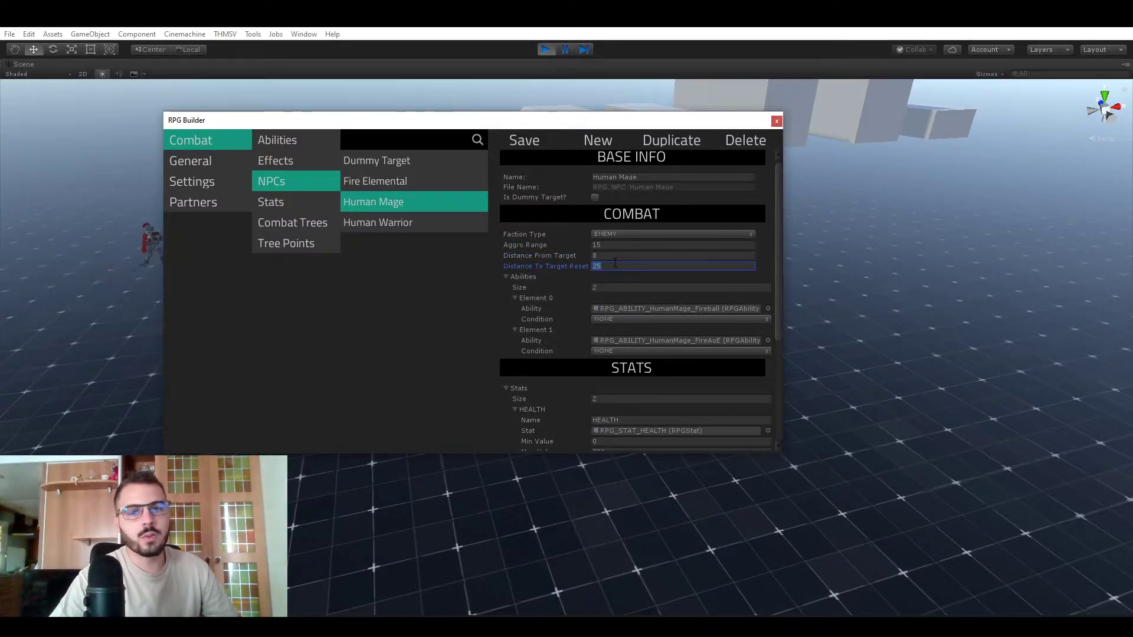
{"action": "left_click", "coordinate": [629, 252]}
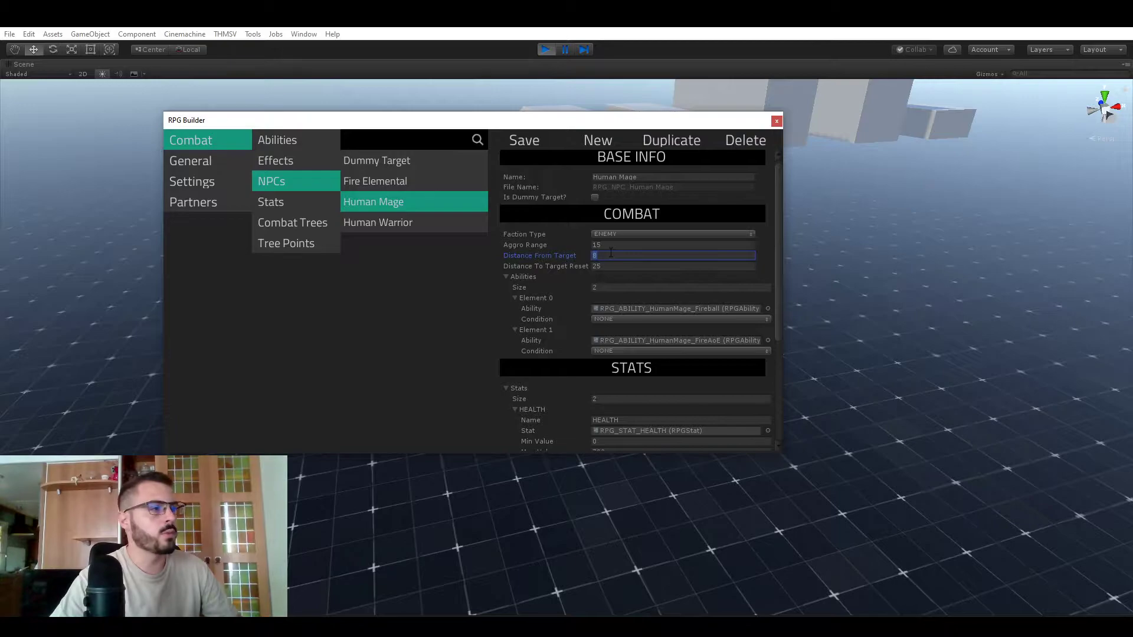
Review Human Warrior's aggro and target distance settings, then close RPG Builder and restore the full editor layout
{"action": "left_click", "coordinate": [431, 224]}
{"action": "left_click", "coordinate": [609, 245]}
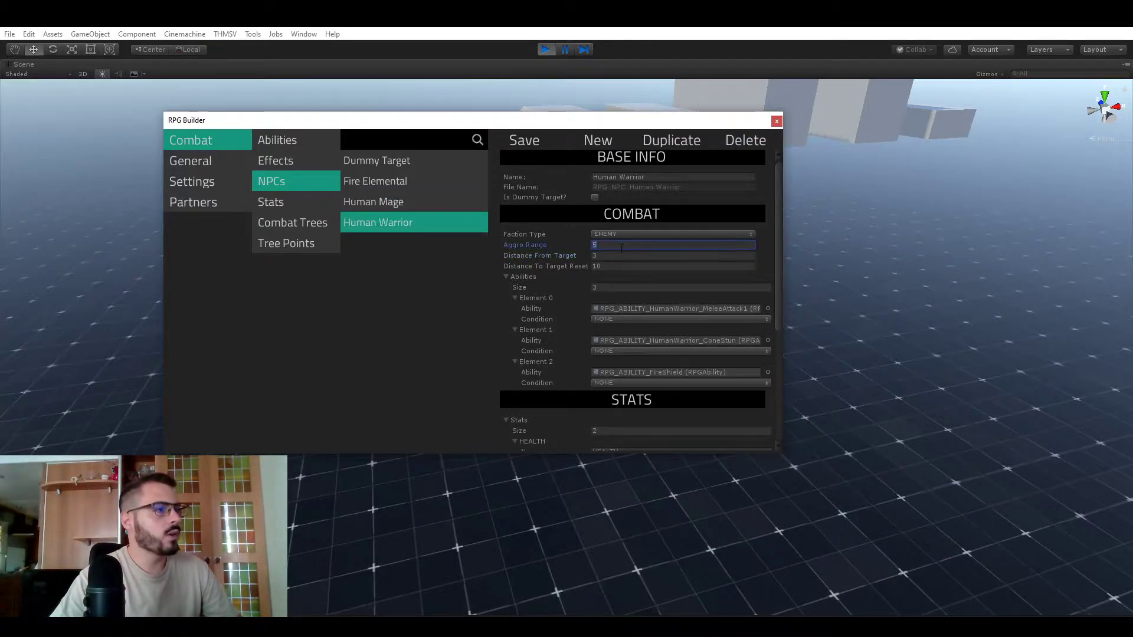
{"action": "key", "text": "Tab"}
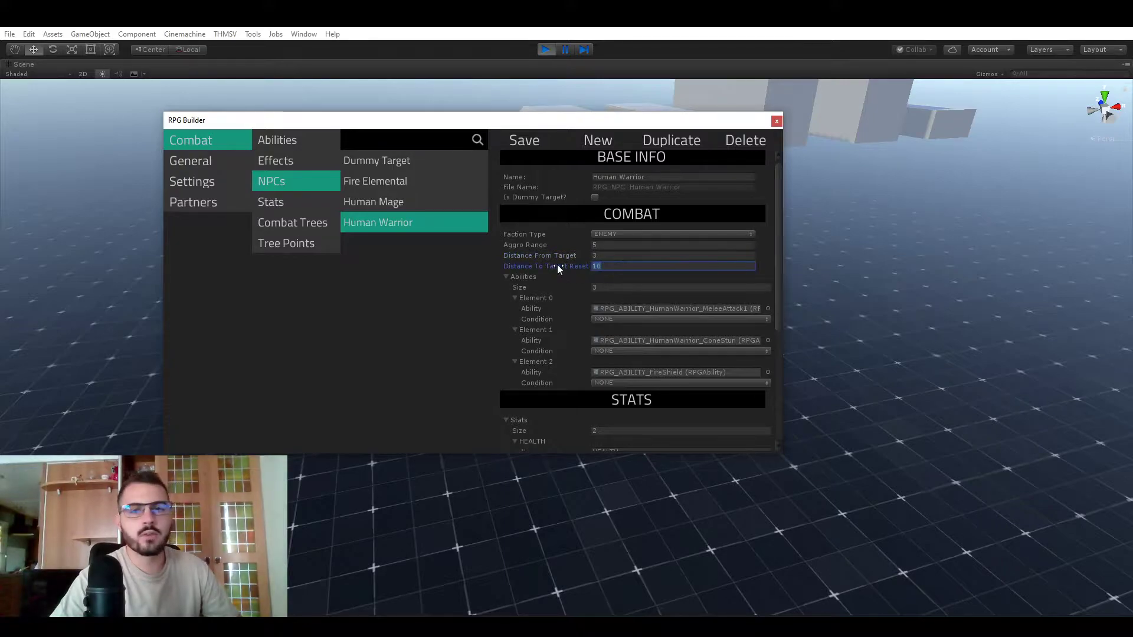
{"action": "left_click", "coordinate": [603, 257]}
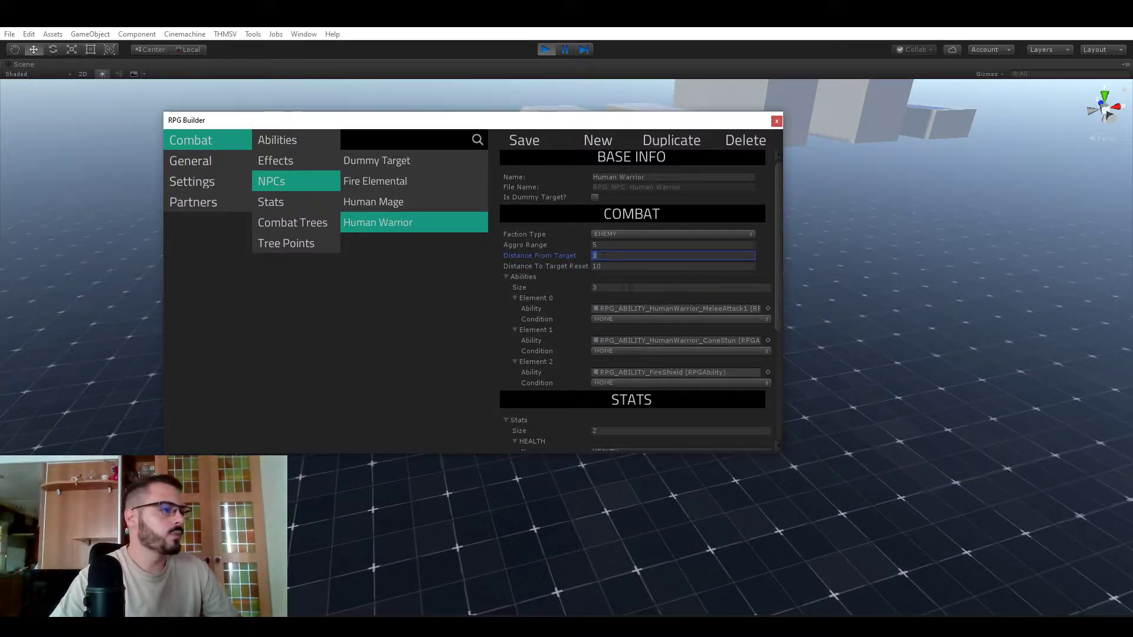
{"action": "scroll", "coordinate": [572, 262], "scroll_direction": "down", "scroll_amount": 1}
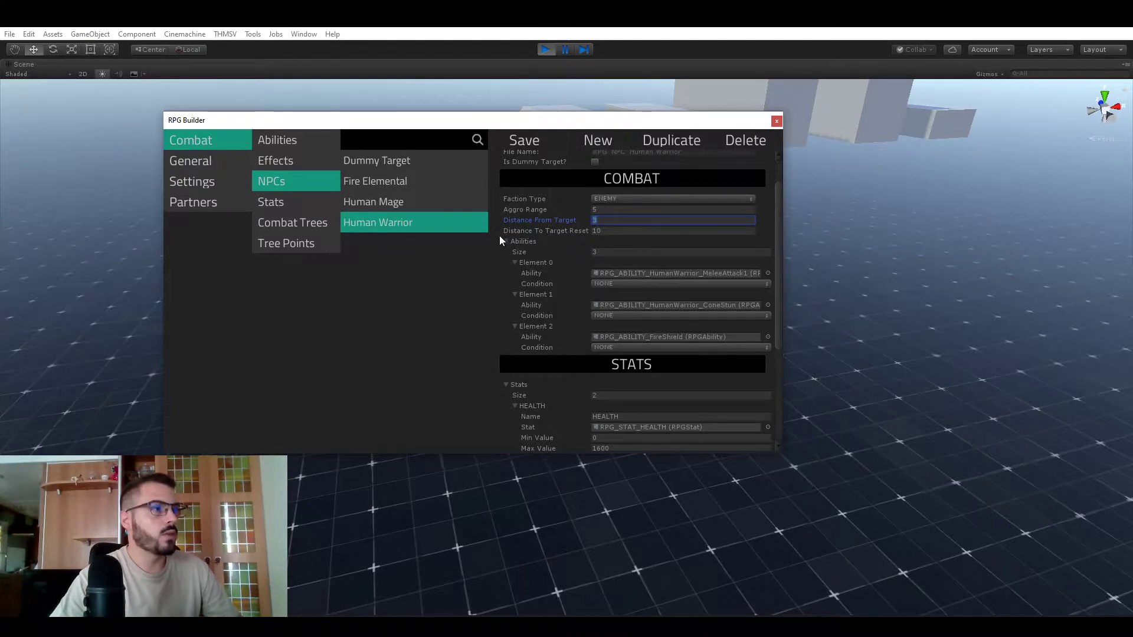
{"action": "left_click", "coordinate": [406, 201]}
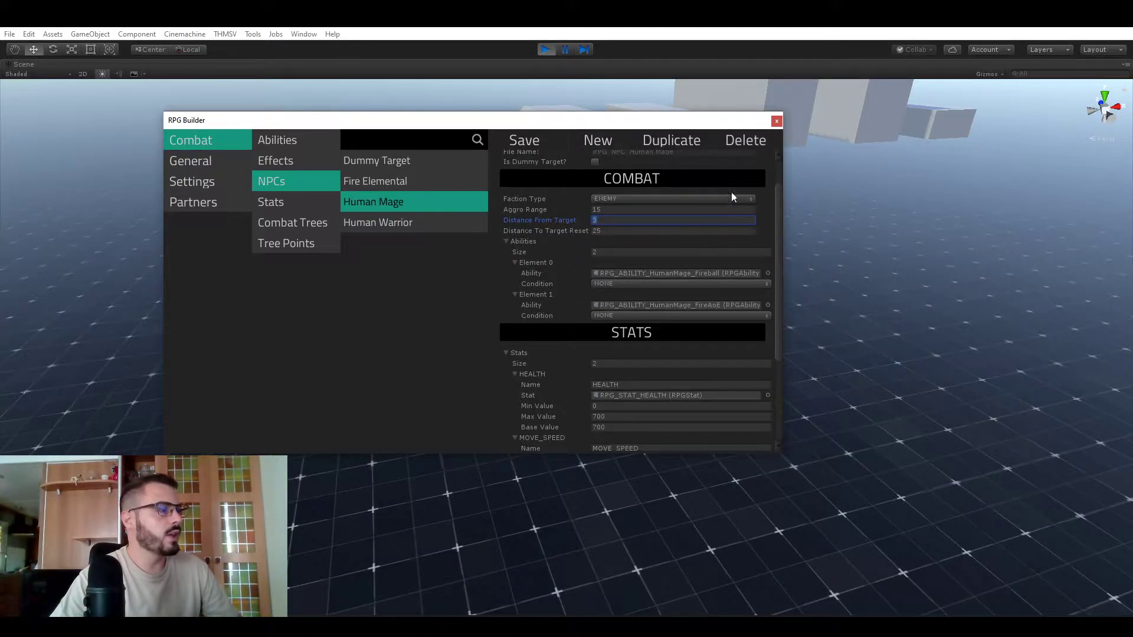
{"action": "left_click", "coordinate": [777, 121]}
{"action": "key", "text": "shift+space"}
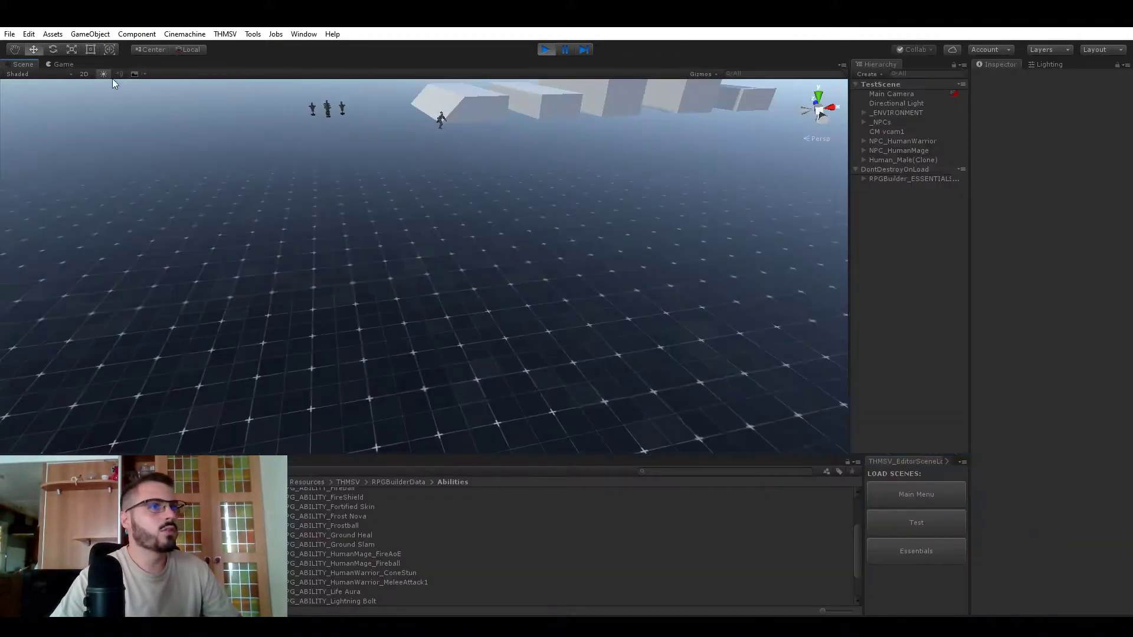
Locate the player object Human_Male(Clone) in the scene and move it closer to the roaming NPCs
{"action": "key", "text": "ctrl+2"}
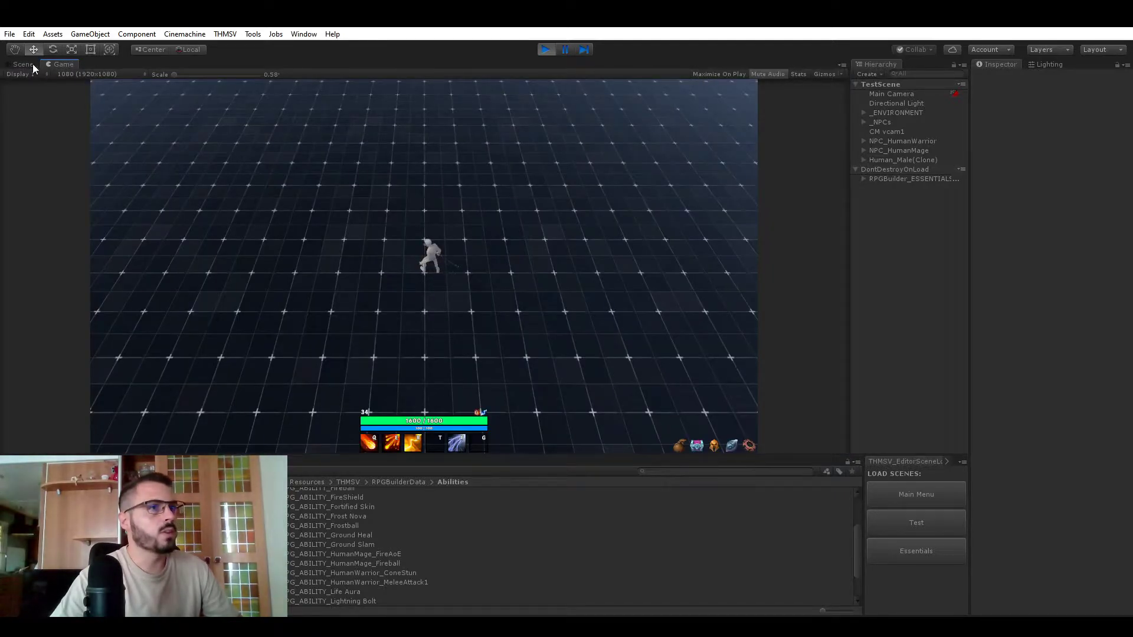
{"action": "left_click", "coordinate": [29, 64]}
{"action": "double_click", "coordinate": [903, 159]}
{"action": "scroll", "coordinate": [502, 174], "scroll_direction": "down", "scroll_amount": 5}
{"action": "middle_click_drag", "start_coordinate": [498, 172], "coordinate": [329, 176]}
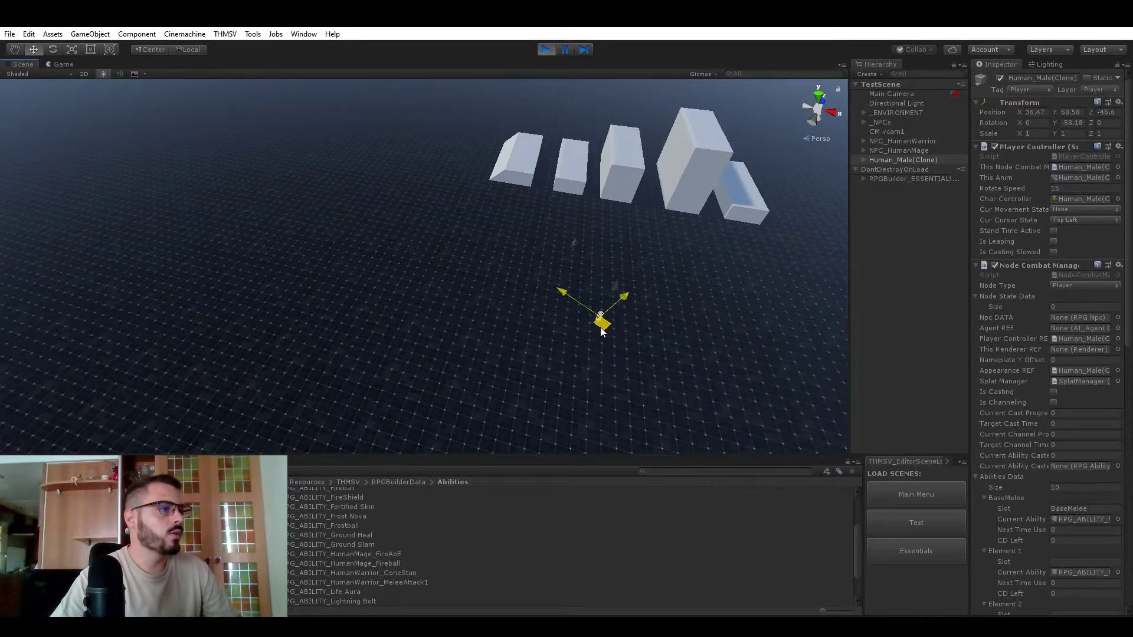
Show the running game maximized and walk the player character up toward the Human Warrior
{"action": "left_click", "coordinate": [62, 64]}
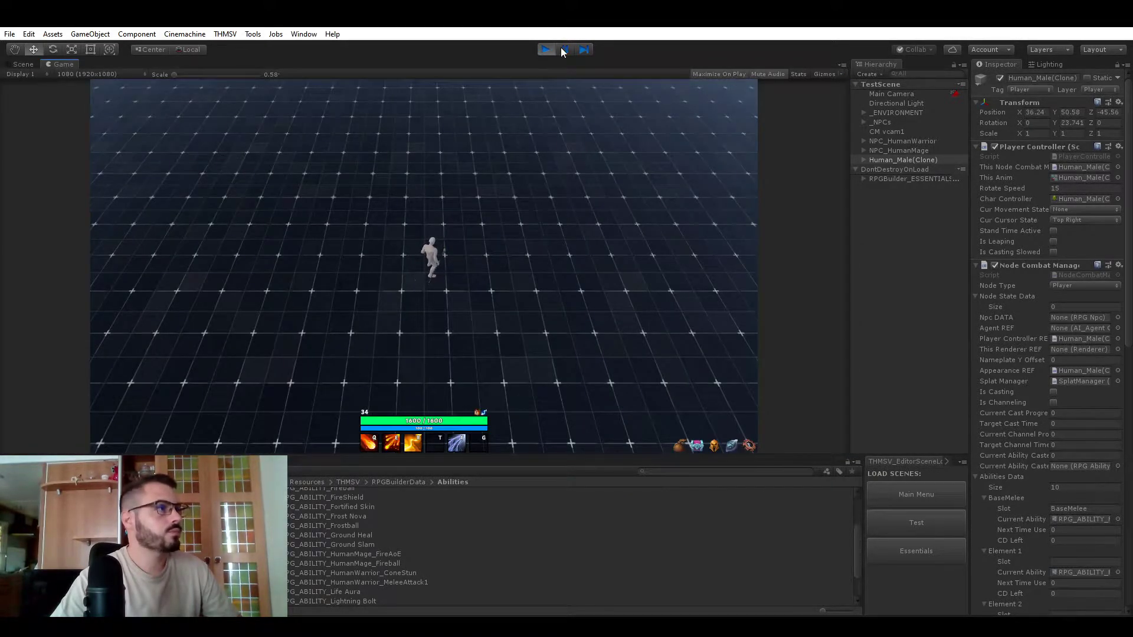
{"action": "key", "text": "w"}
{"action": "key", "text": "a"}
{"action": "key", "text": "w"}
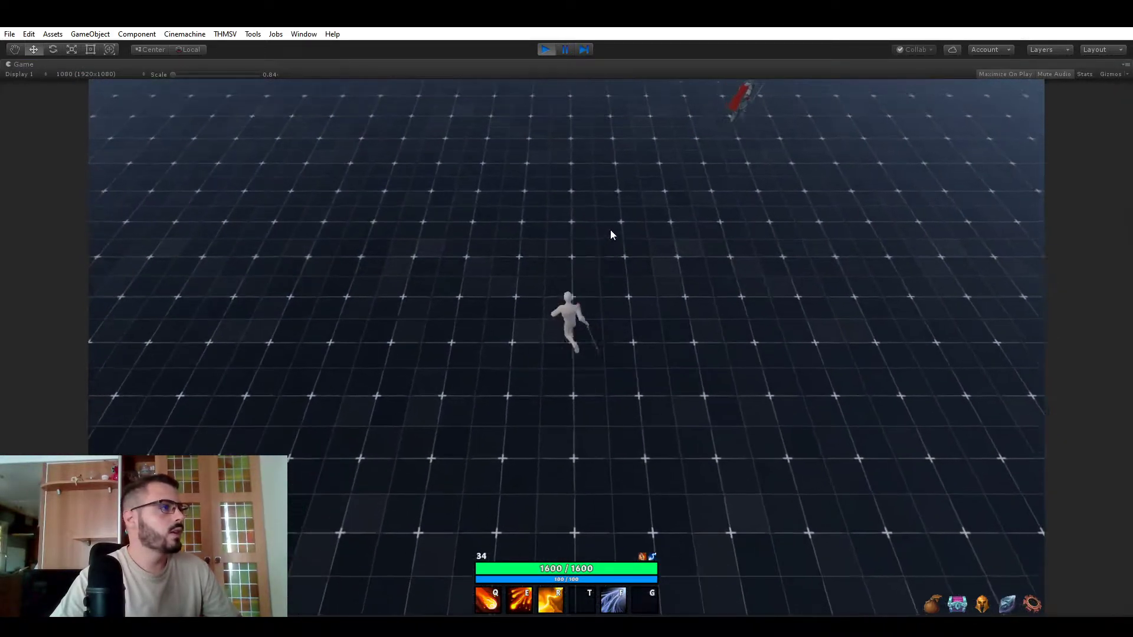
{"action": "key", "text": "w"}
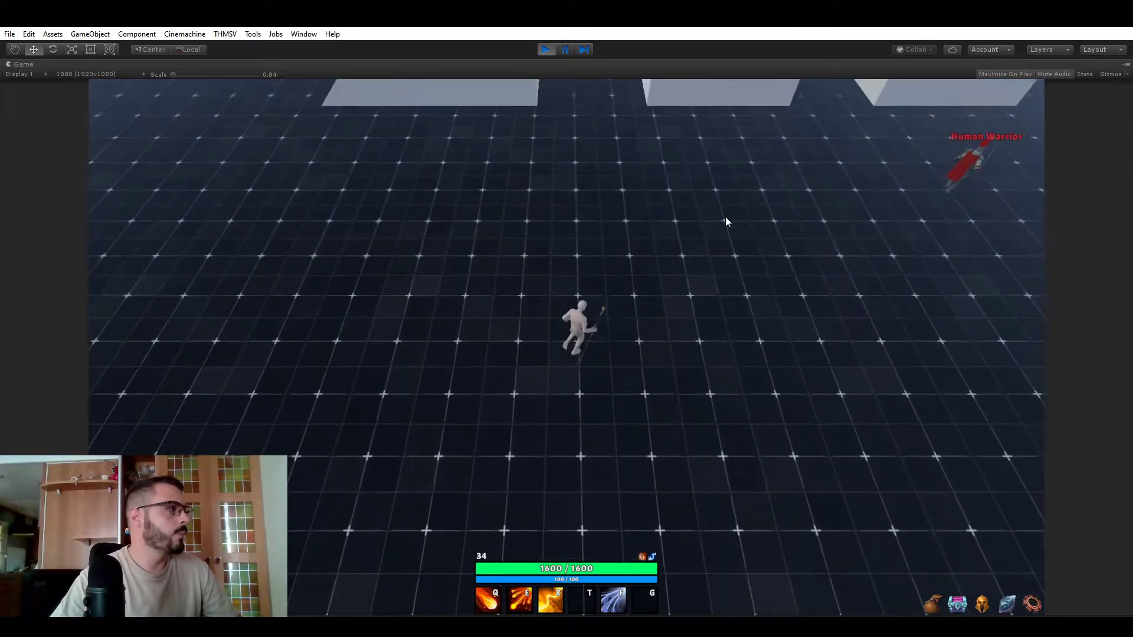
{"action": "key", "text": "w"}
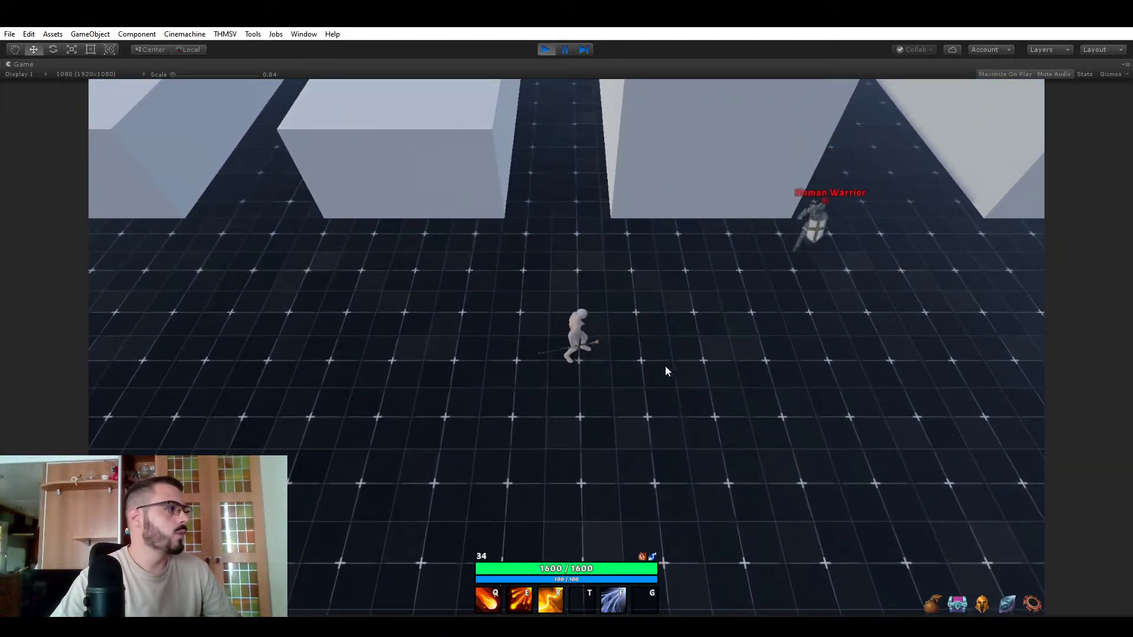
Follow the Human Warrior into the gap between the blocks, then walk the player back to open ground
{"action": "key", "text": "a"}
{"action": "key", "text": "s"}
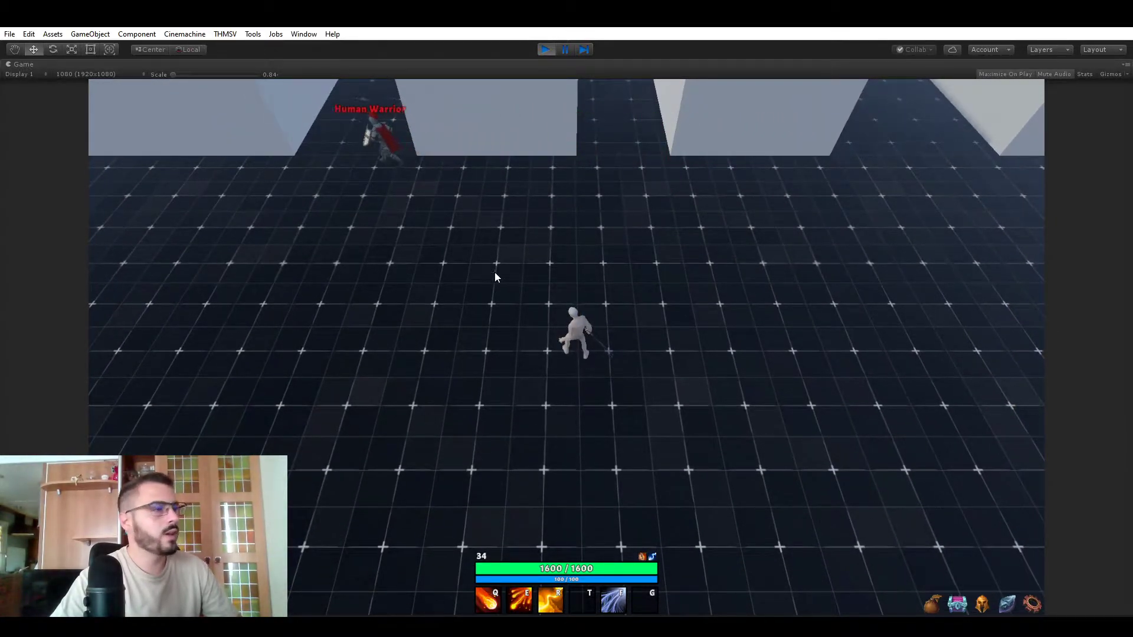
{"action": "key", "text": "a"}
{"action": "key", "text": "w"}
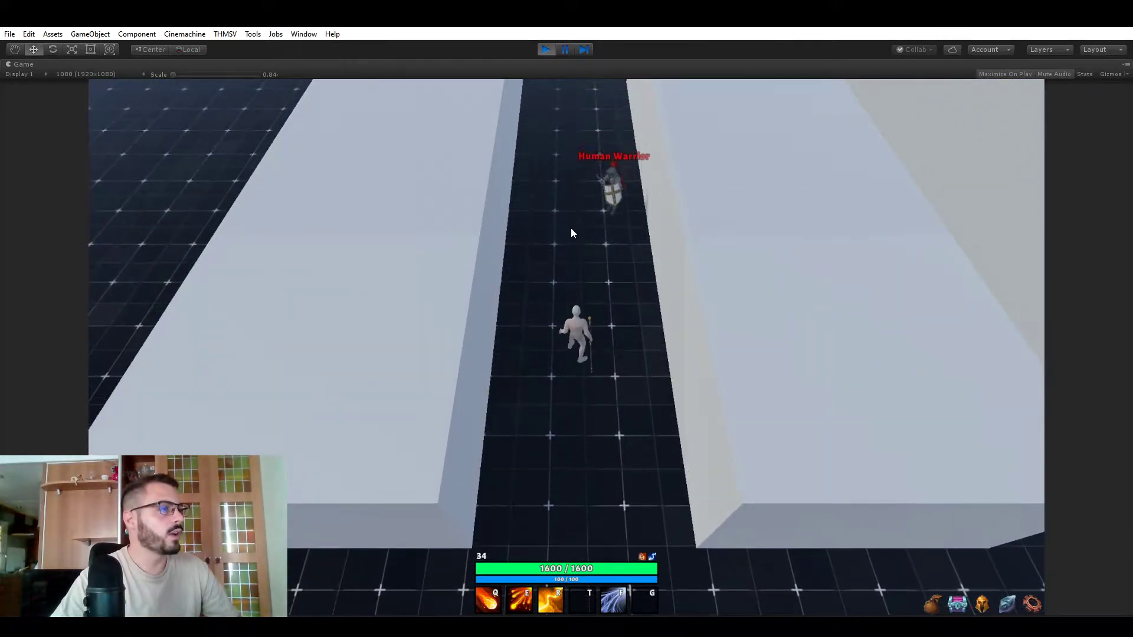
{"action": "key", "text": "s"}
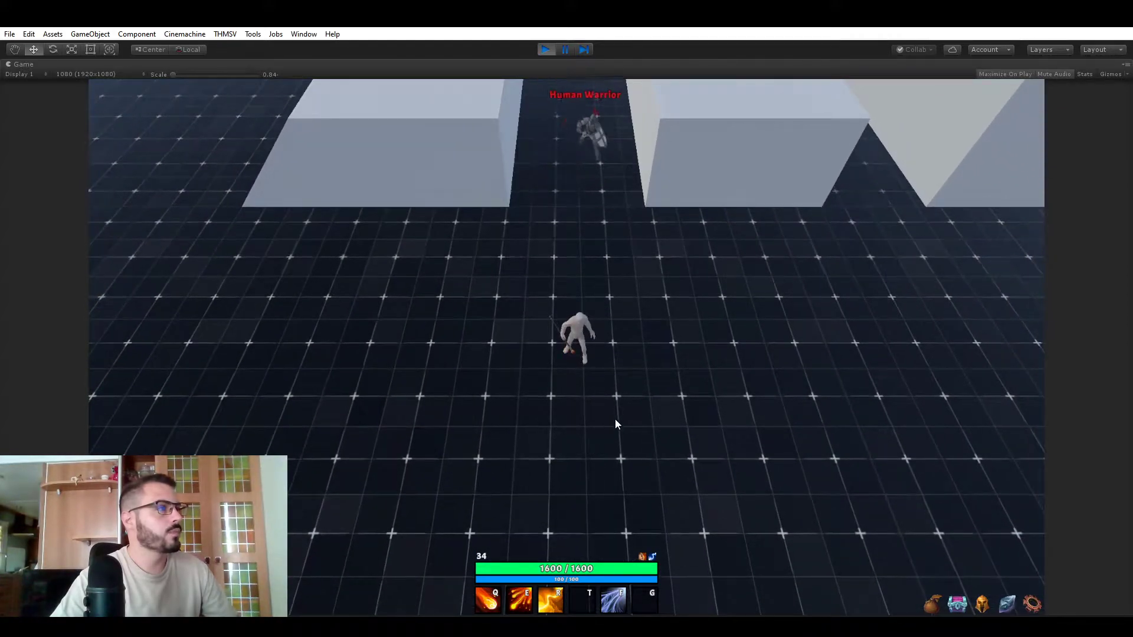
{"action": "key", "text": "s"}
{"action": "key", "text": "d"}
{"action": "key", "text": "s"}
{"action": "key", "text": "a"}
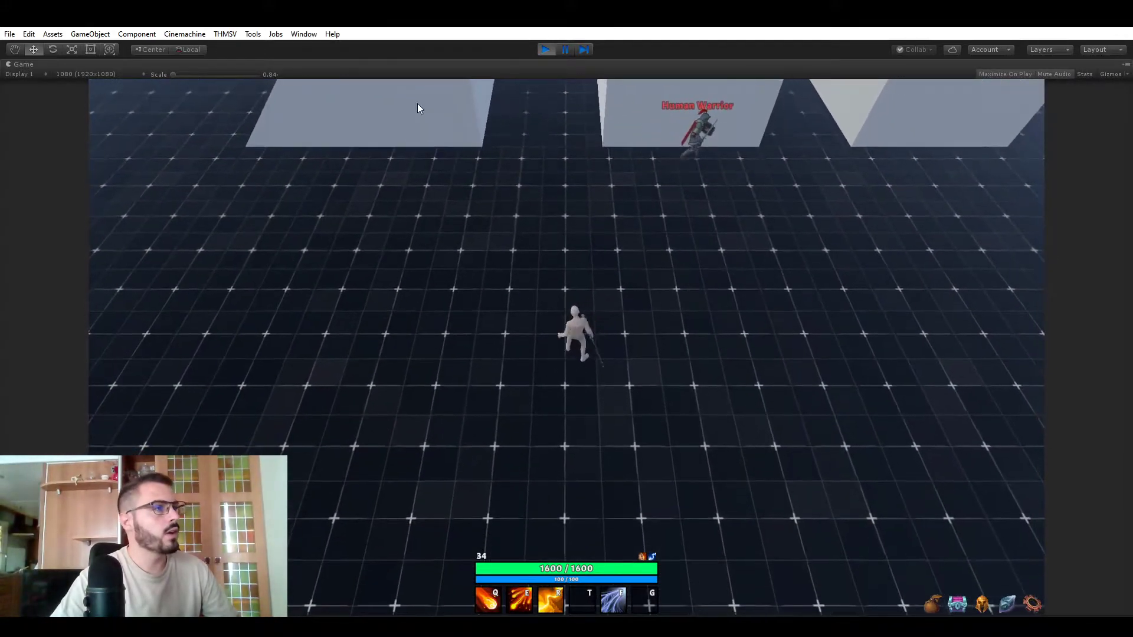
{"action": "key", "text": "d"}
Set the Human Warrior NPC's Distance To Target Reset to 15 in RPG Builder, save it and close the window
{"action": "left_click", "coordinate": [224, 34]}
{"action": "left_click", "coordinate": [242, 45]}
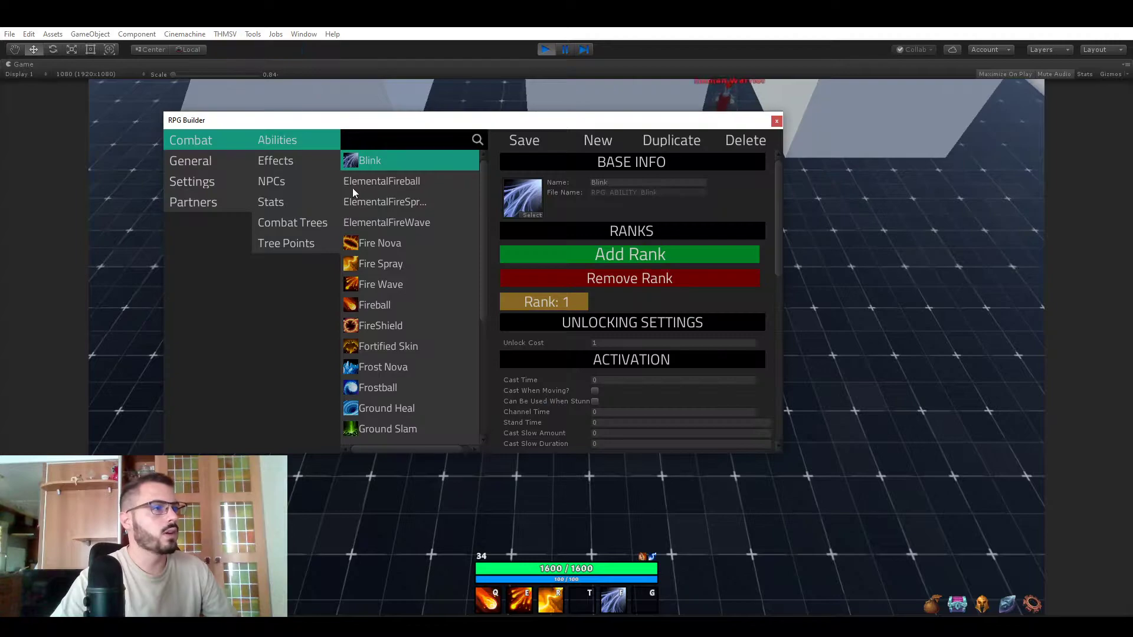
{"action": "left_click", "coordinate": [283, 180]}
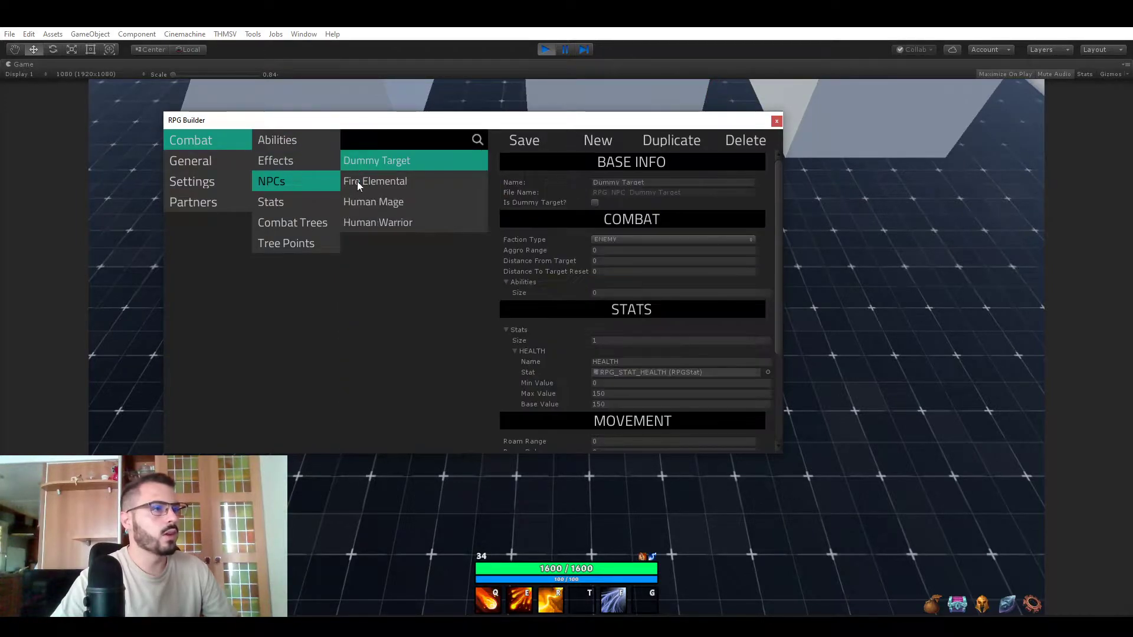
{"action": "left_click", "coordinate": [406, 225]}
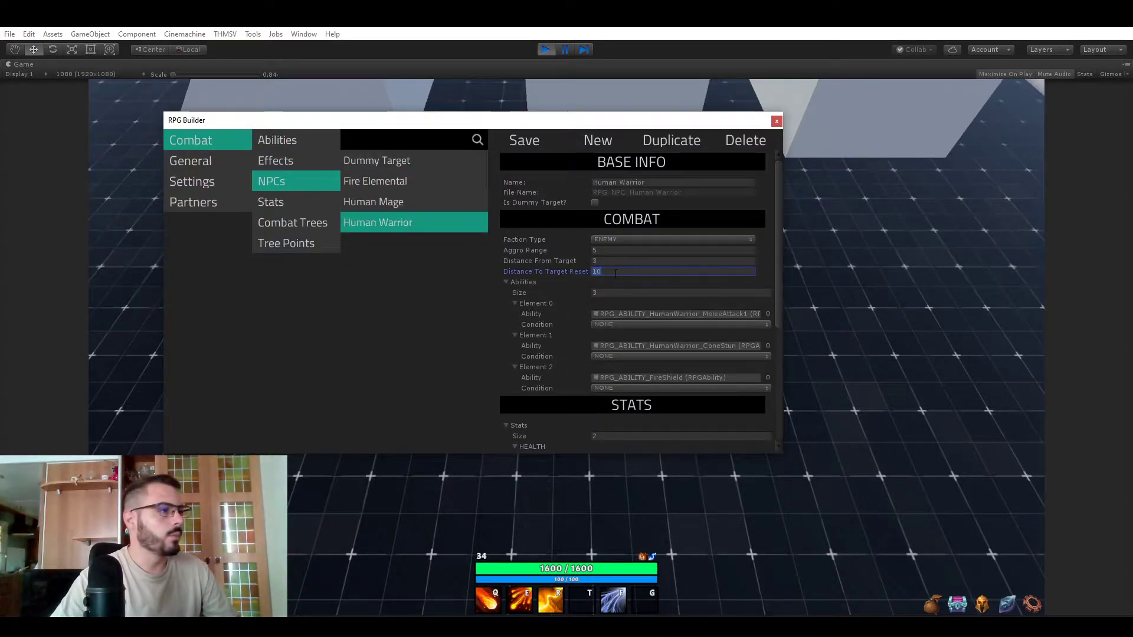
{"action": "type", "text": "15"}
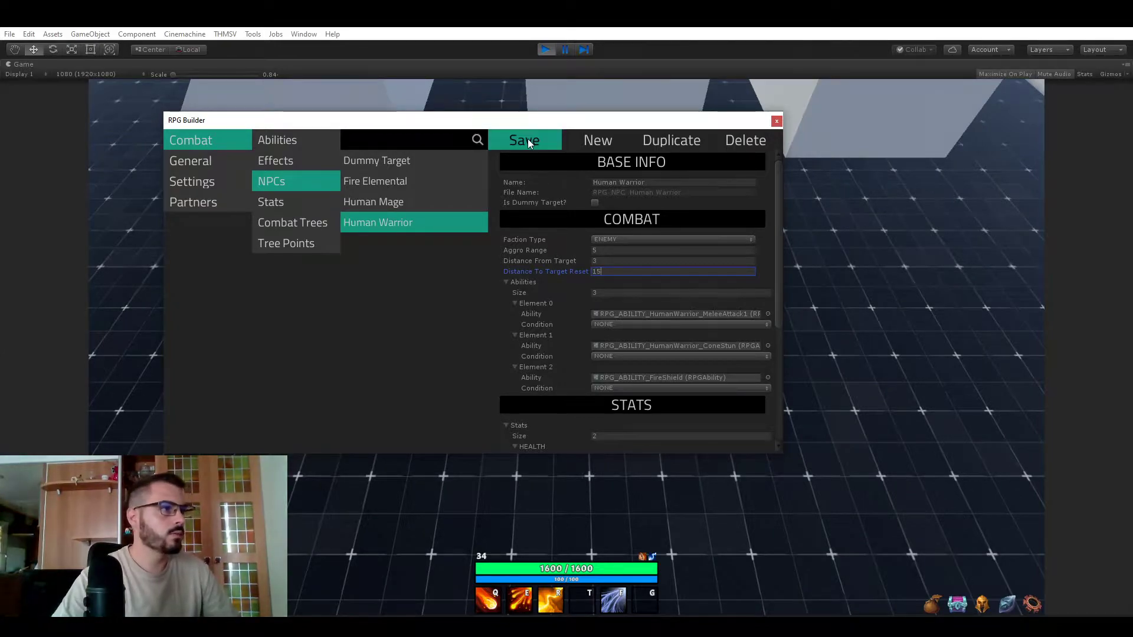
{"action": "left_click", "coordinate": [777, 121]}
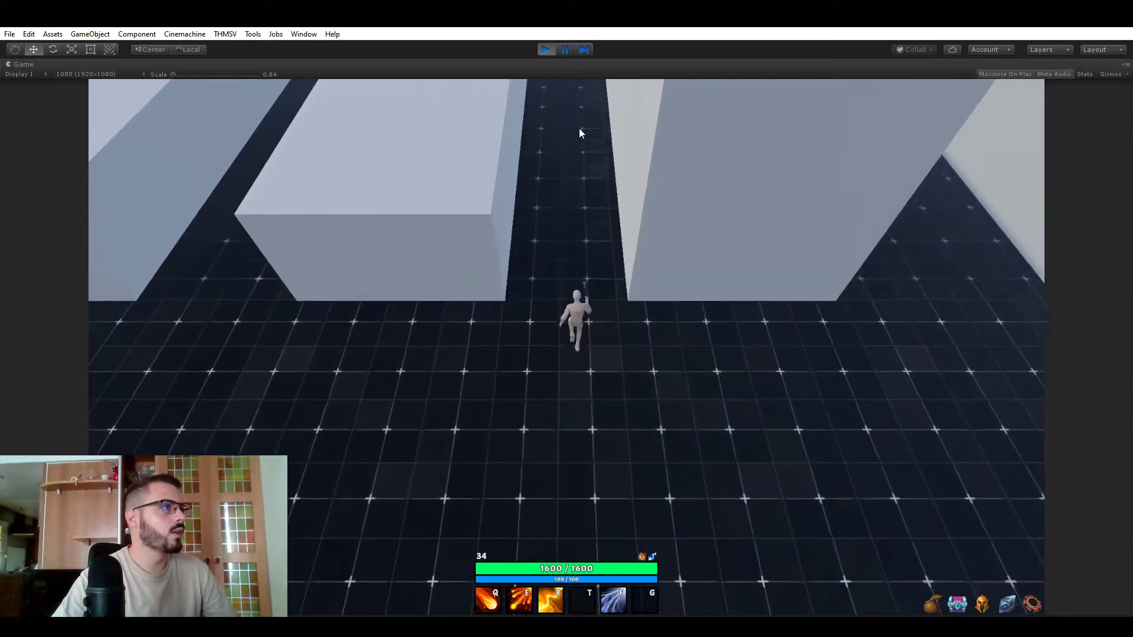
Approach the Human Warrior near the gap between the blocks and lure it out across the open ground
{"action": "left_click", "coordinate": [517, 204]}
{"action": "left_click", "coordinate": [632, 282]}
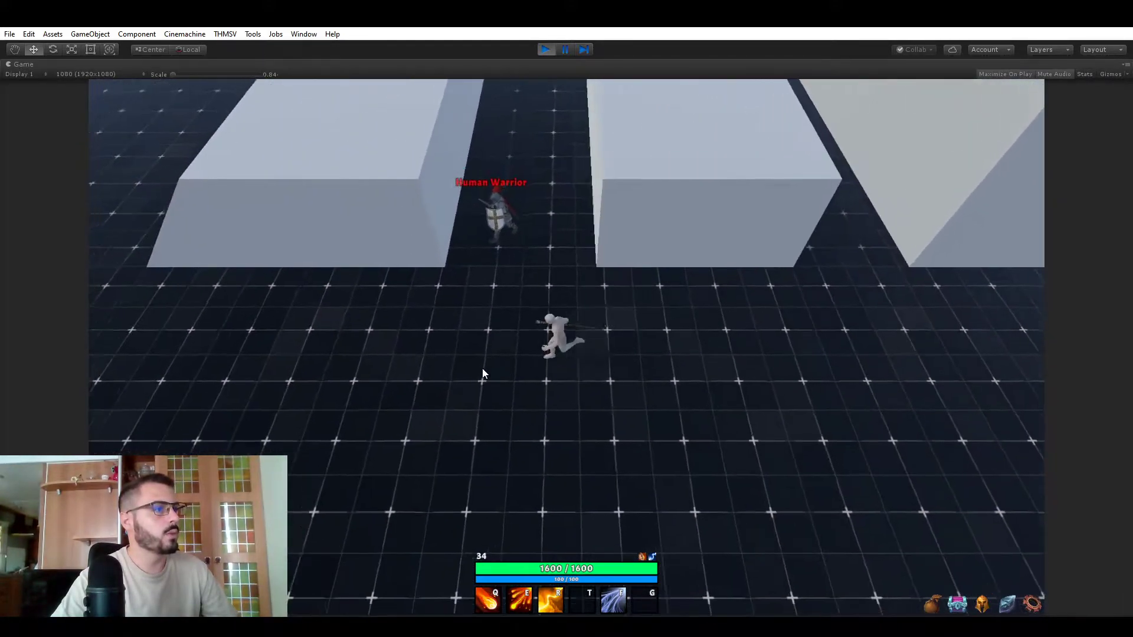
{"action": "left_click", "coordinate": [609, 424]}
{"action": "left_click", "coordinate": [650, 402]}
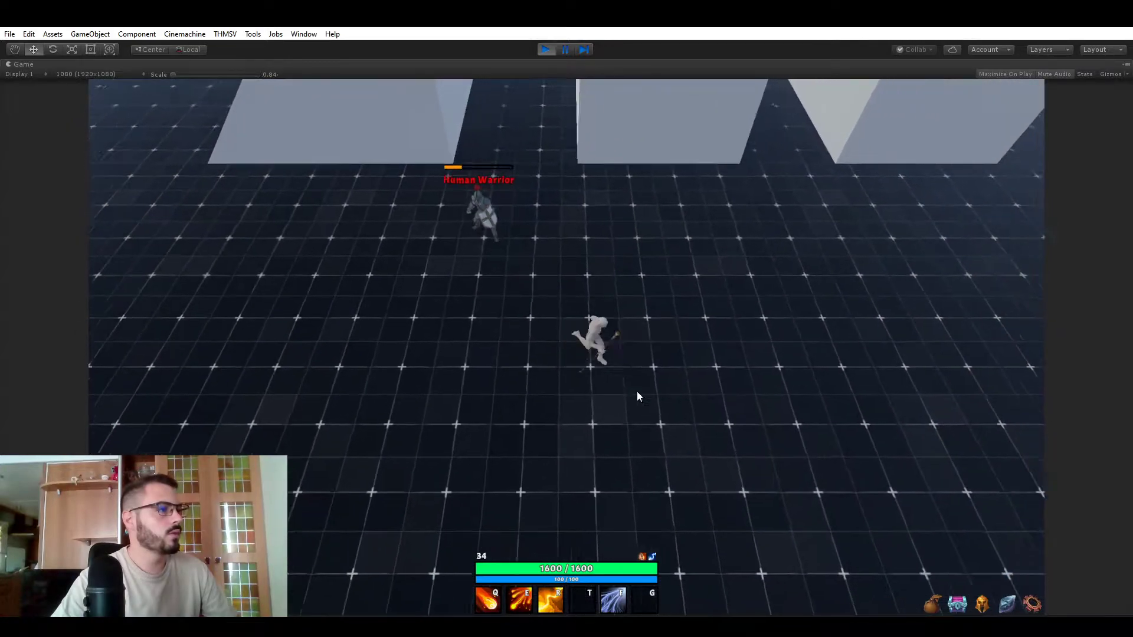
{"action": "key", "text": "a"}
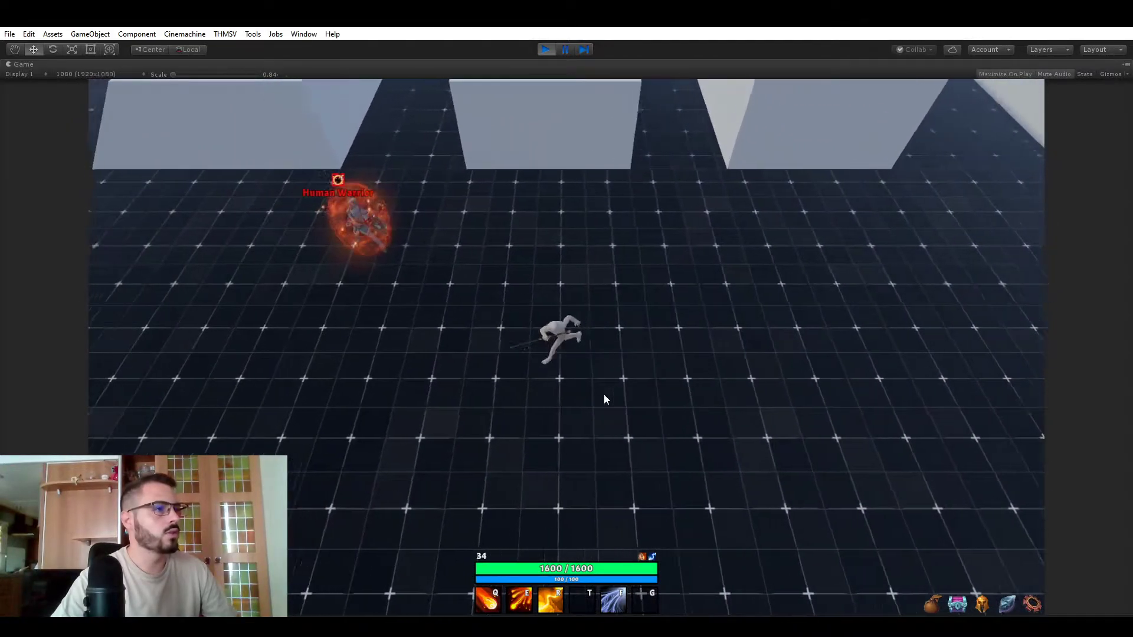
{"action": "left_click", "coordinate": [530, 224]}
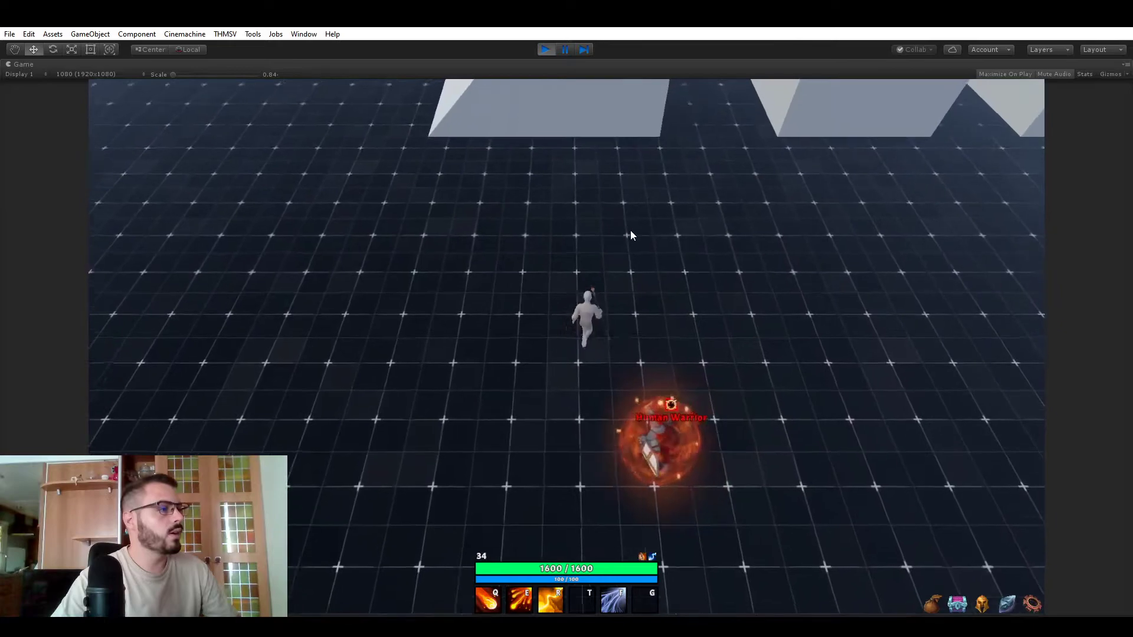
{"action": "key", "text": "d"}
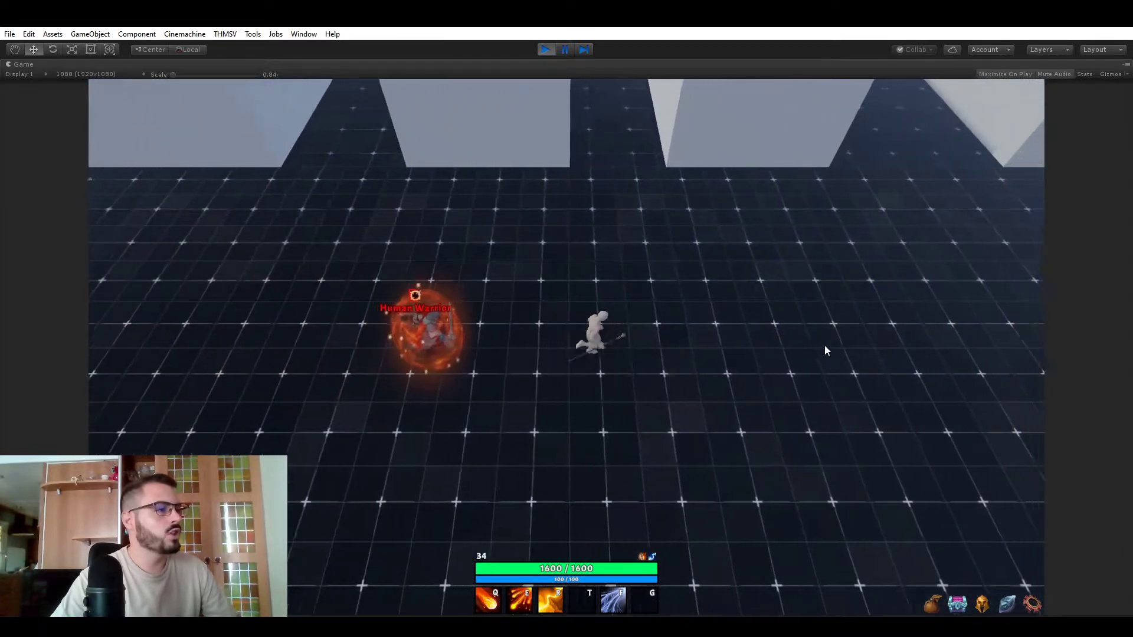
Run the player in changing directions with the Human Warrior in pursuit, and let it catch up and attack
{"action": "key", "text": "s"}
{"action": "key", "text": "a"}
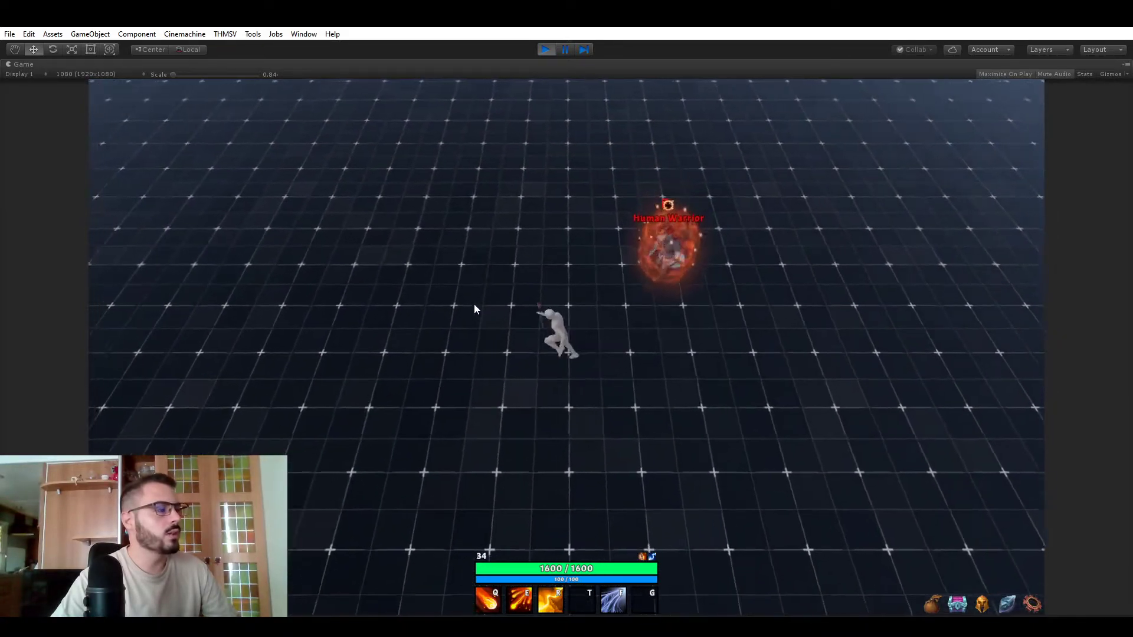
{"action": "key", "text": "w"}
{"action": "key", "text": "d"}
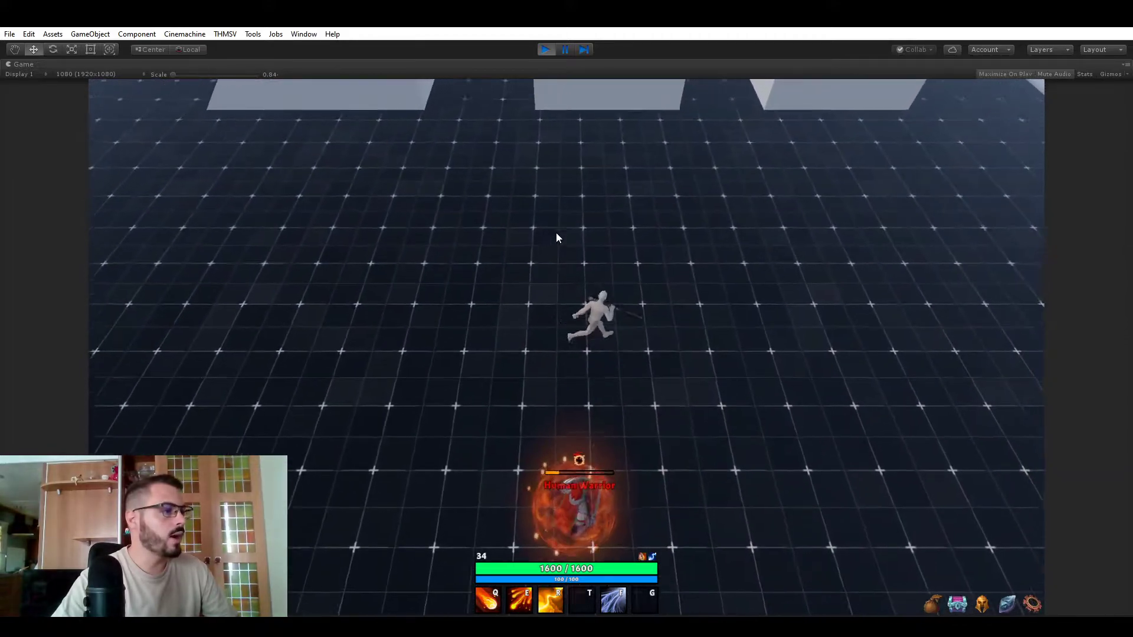
{"action": "key", "text": "s"}
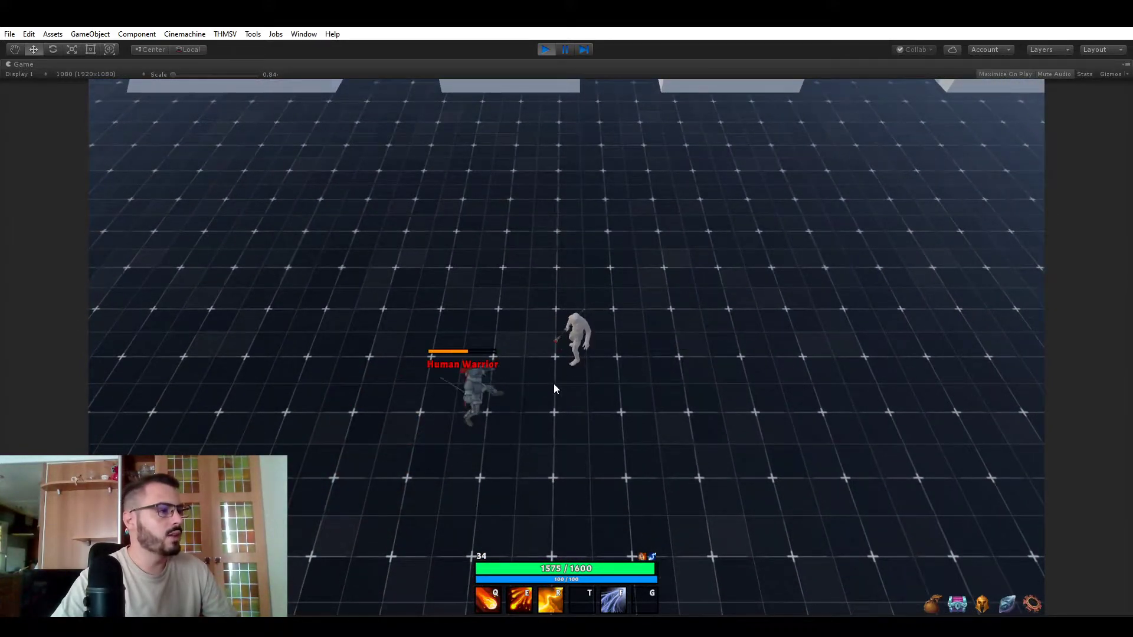
{"action": "key", "text": "s"}
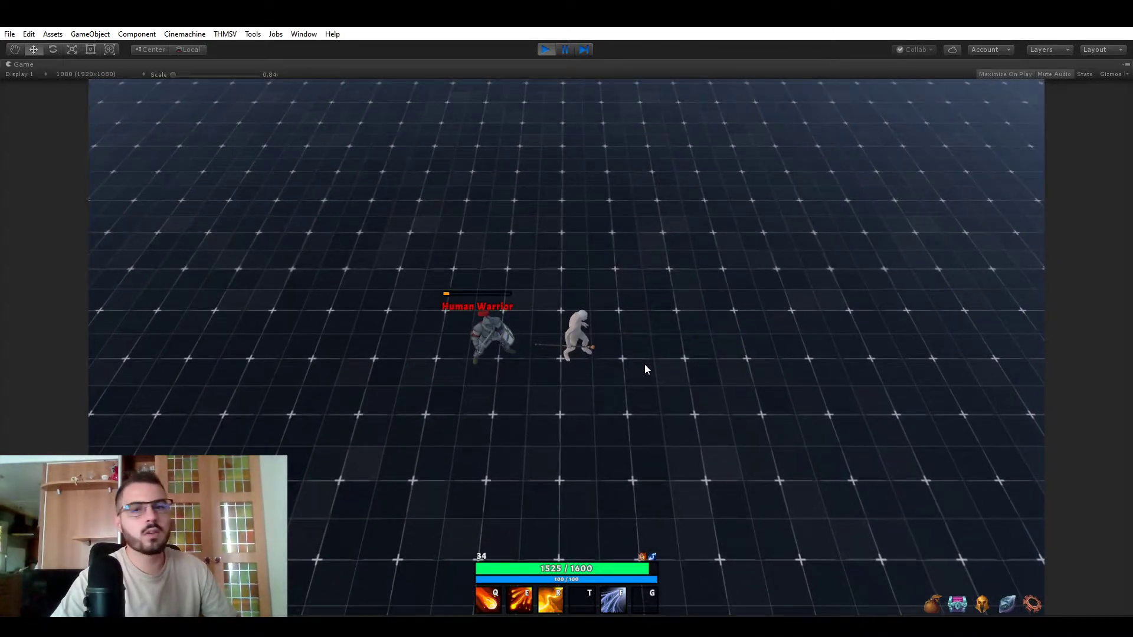
Blink the player away from the Human Warrior twice to make it chase again
{"action": "key", "text": "f"}
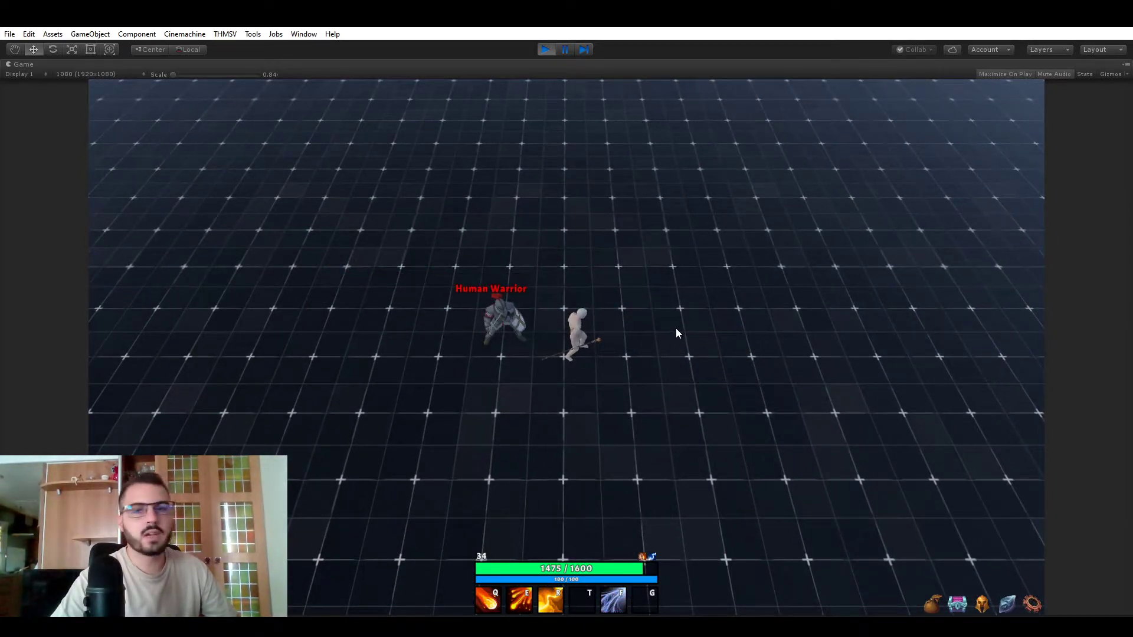
{"action": "key", "text": "f"}
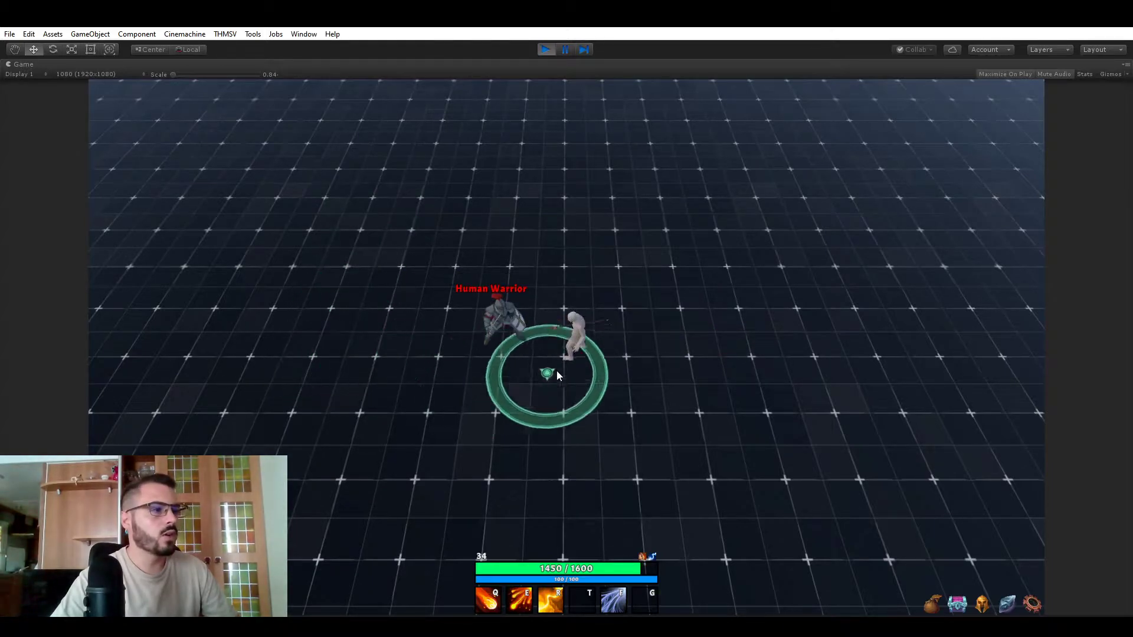
{"action": "left_click", "coordinate": [582, 218]}
{"action": "key", "text": "f"}
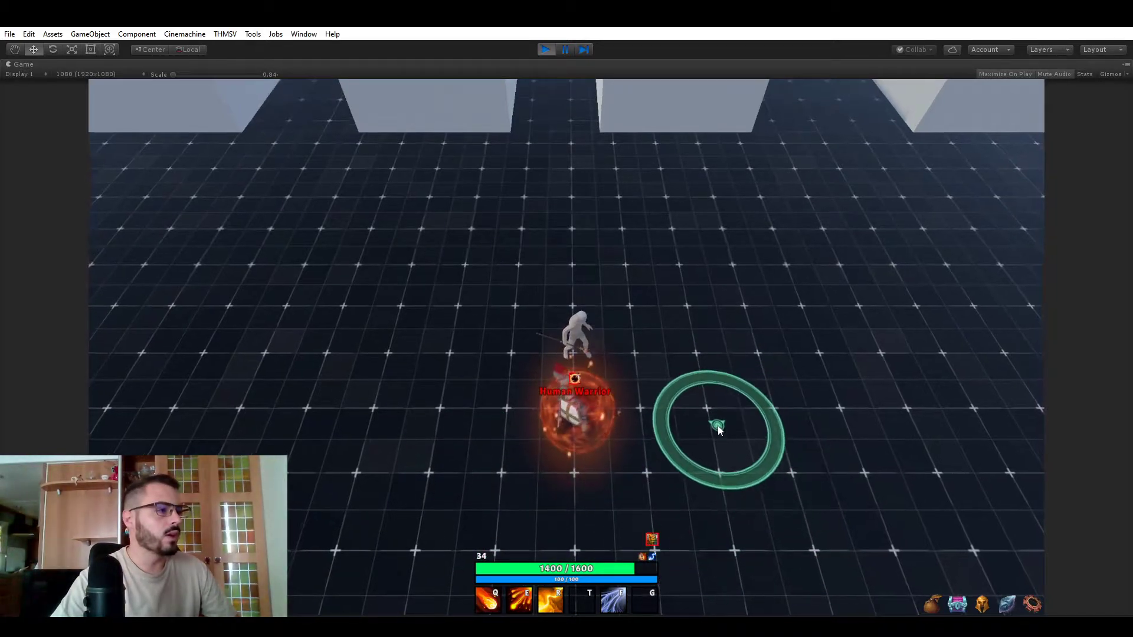
{"action": "left_click", "coordinate": [730, 434]}
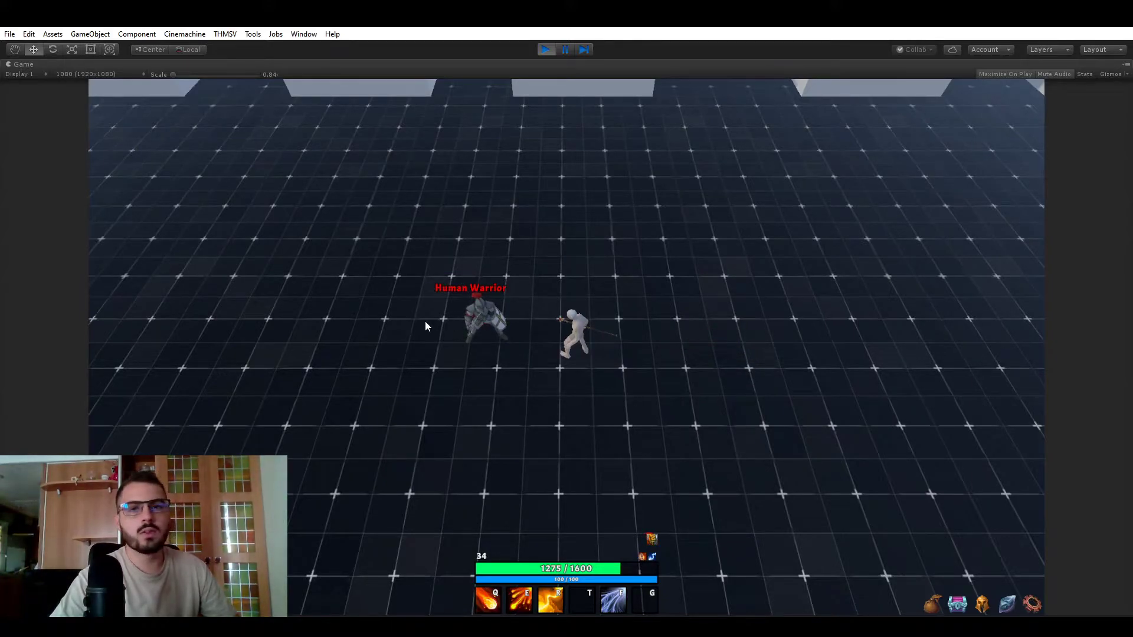
Review the FireShield effect's duration and fire resistance stat modification in RPG Builder, then close the window
{"action": "left_click", "coordinate": [225, 34]}
{"action": "left_click", "coordinate": [248, 47]}
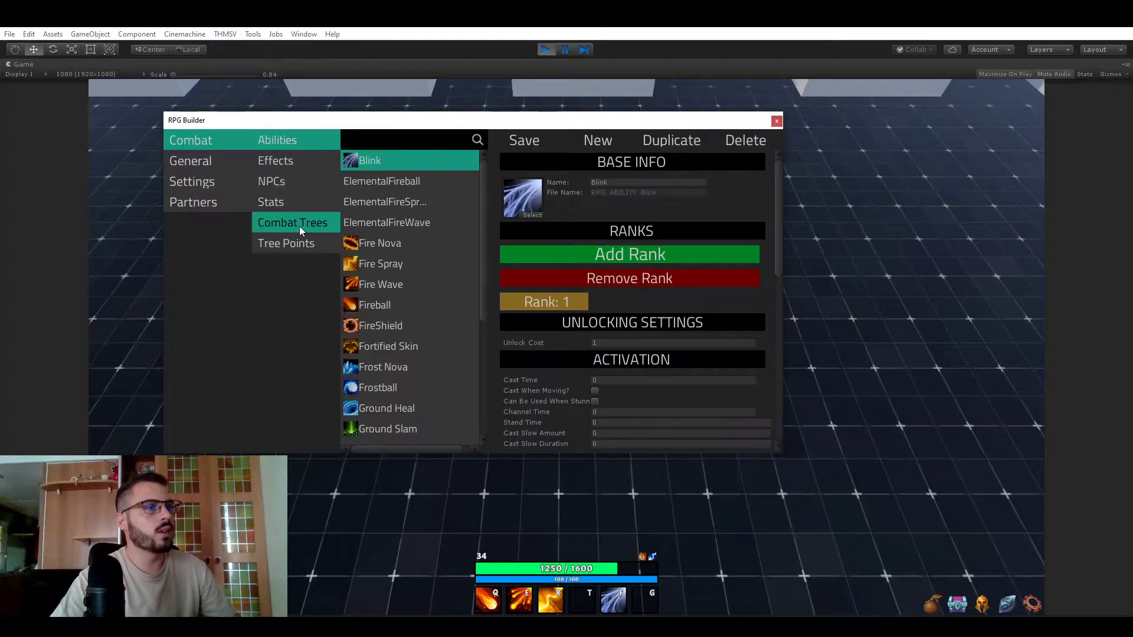
{"action": "left_click", "coordinate": [288, 161]}
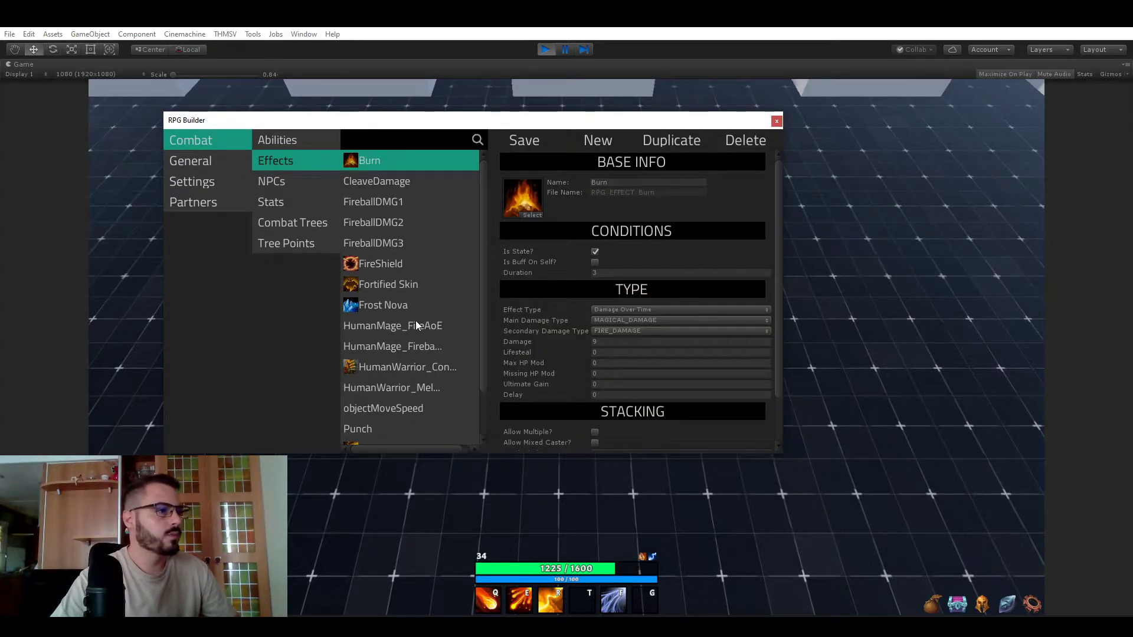
{"action": "left_click", "coordinate": [386, 263]}
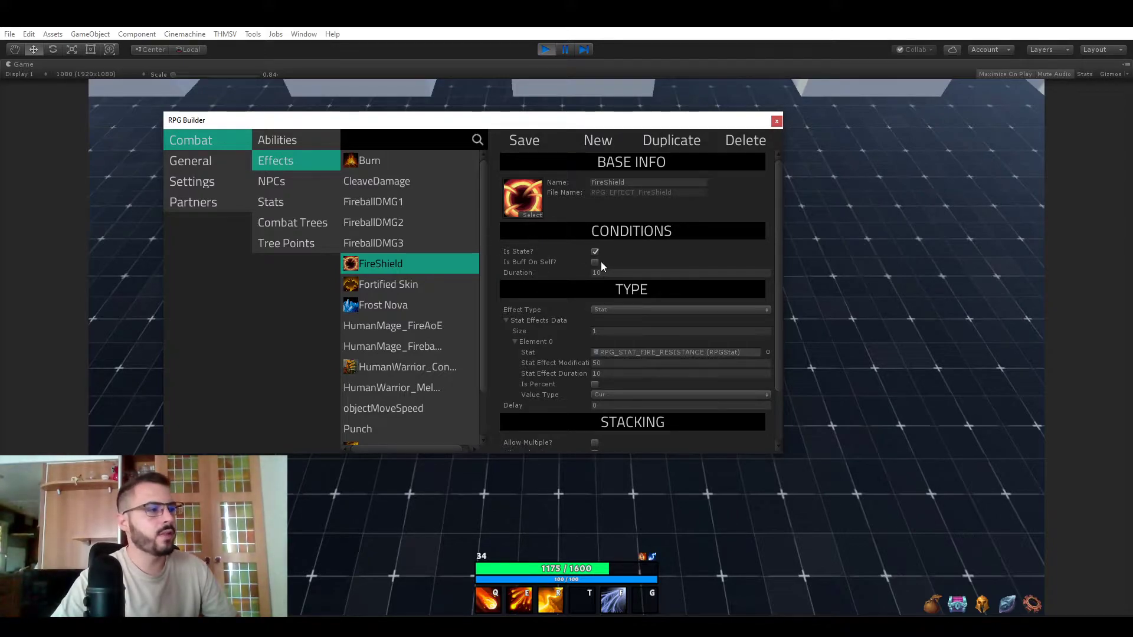
{"action": "scroll", "coordinate": [682, 303], "scroll_direction": "down", "scroll_amount": 3}
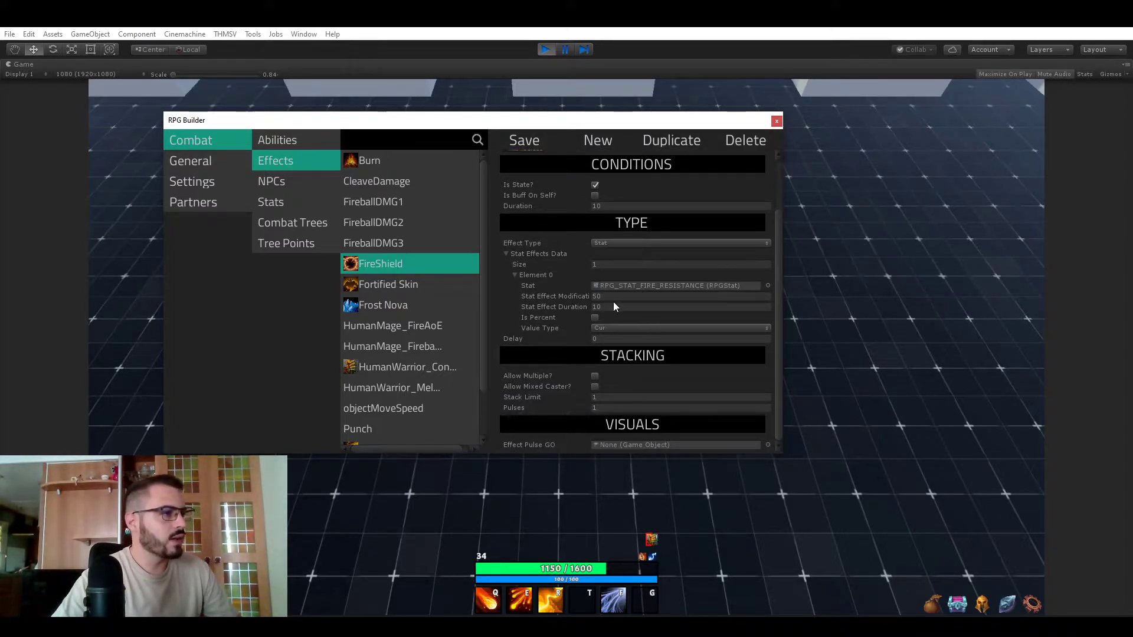
{"action": "left_click", "coordinate": [613, 297]}
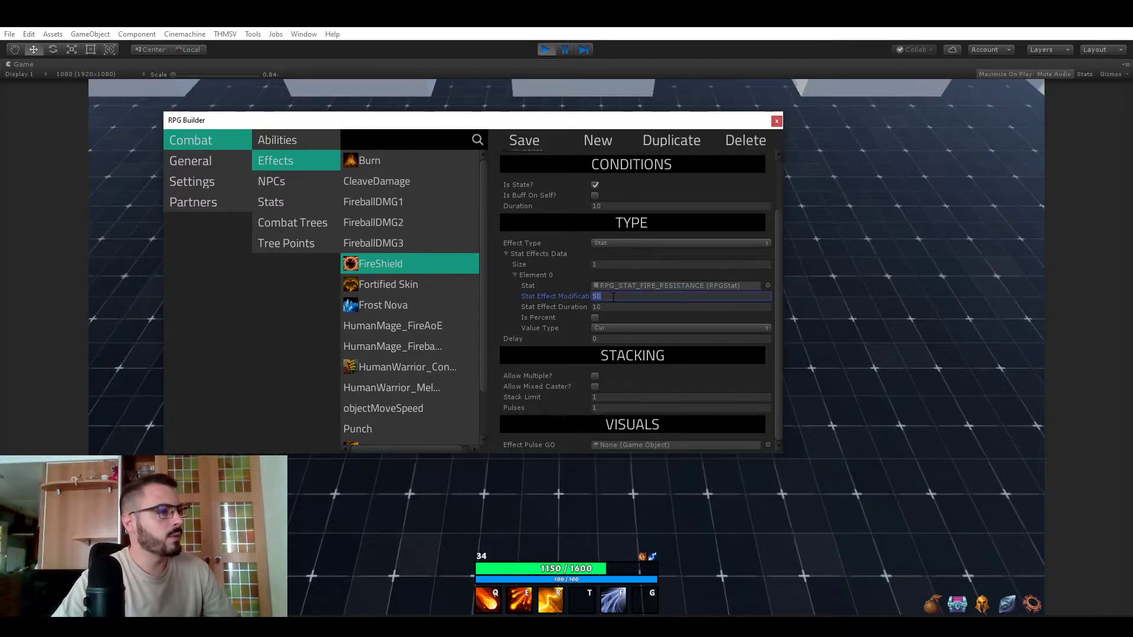
{"action": "left_click", "coordinate": [777, 121]}
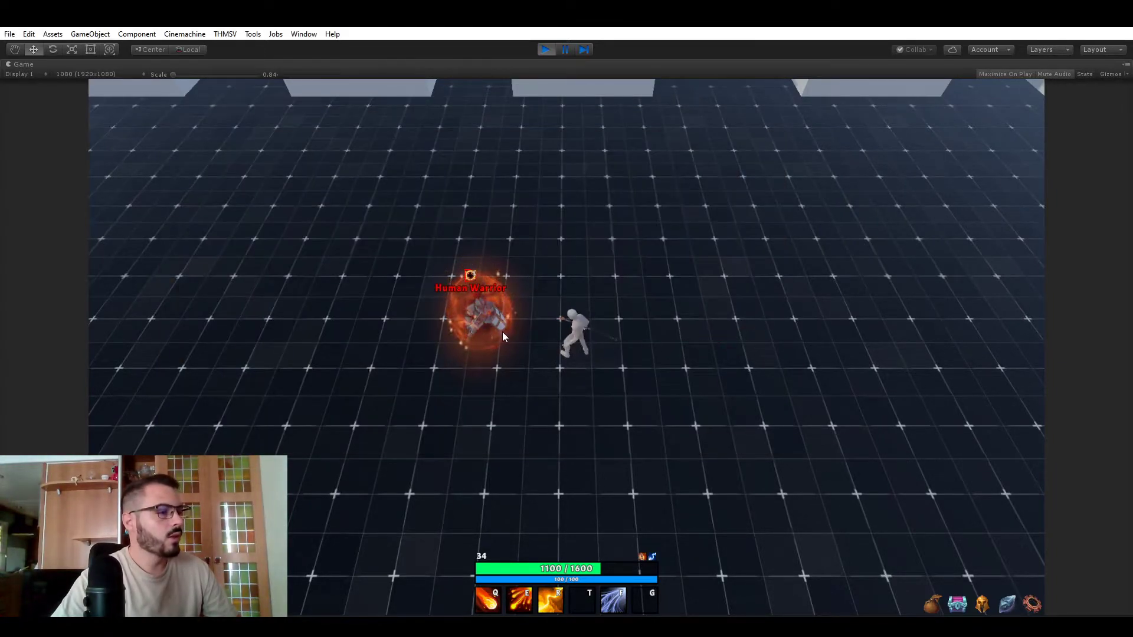
Attack the Human Warrior with fire abilities while its fire shield is active and again once it ends
{"action": "key", "text": "e"}
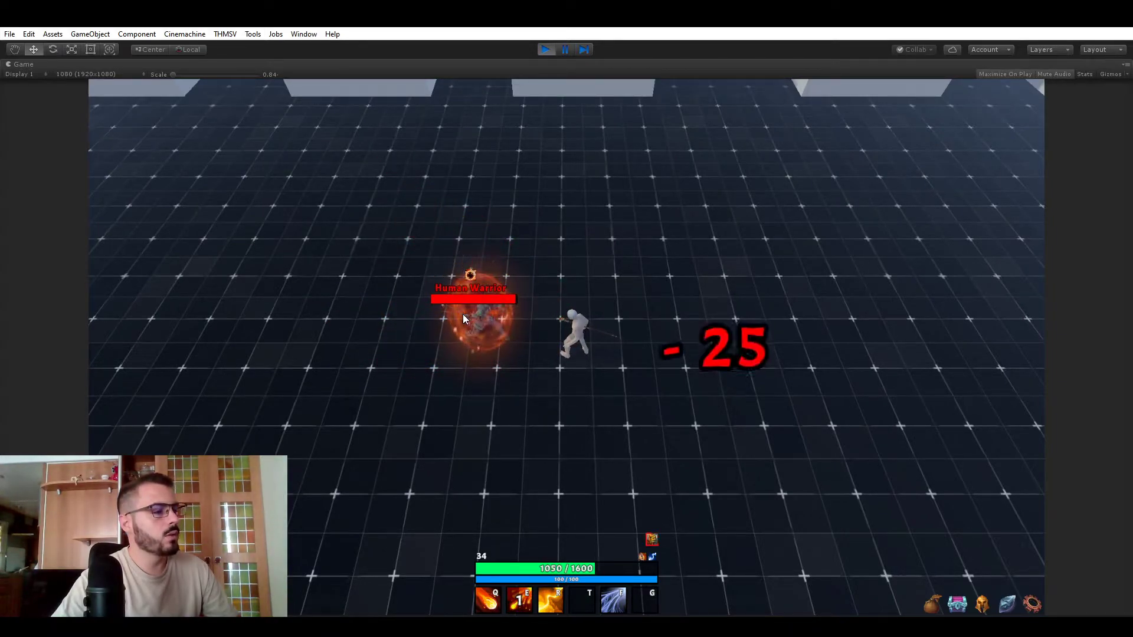
{"action": "key", "text": "e"}
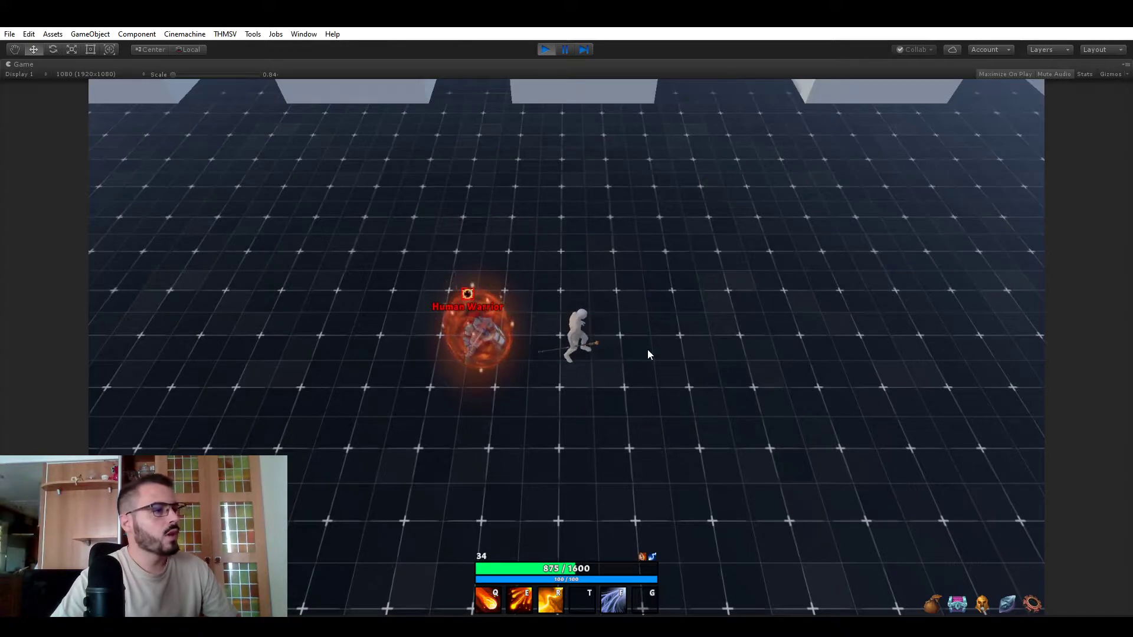
{"action": "key", "text": "q"}
{"action": "key", "text": "e"}
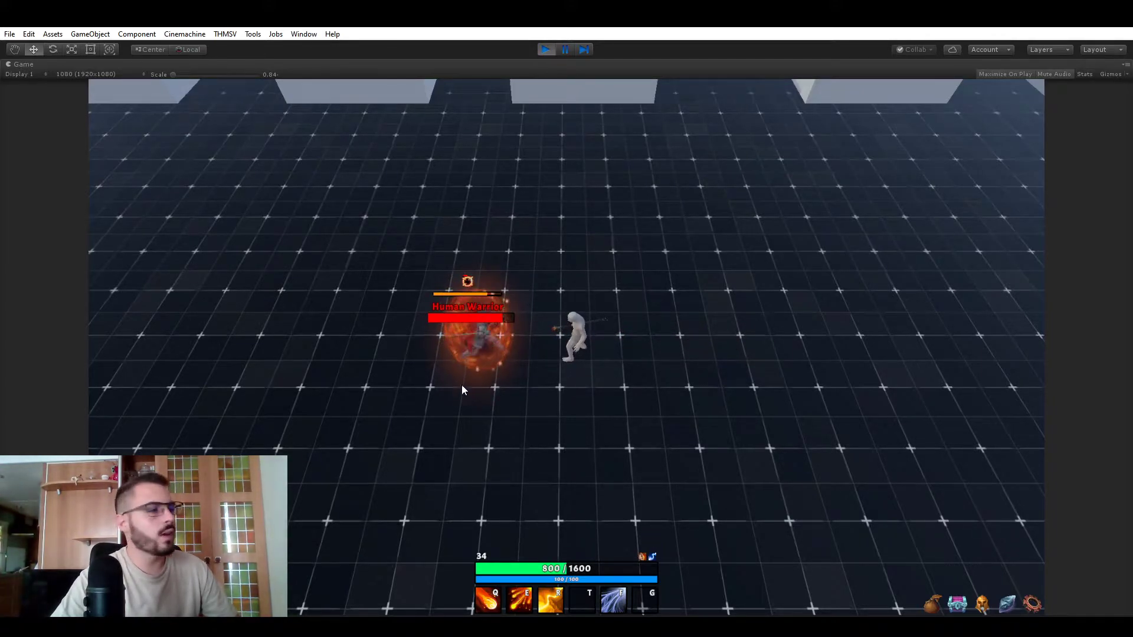
{"action": "key", "text": "e"}
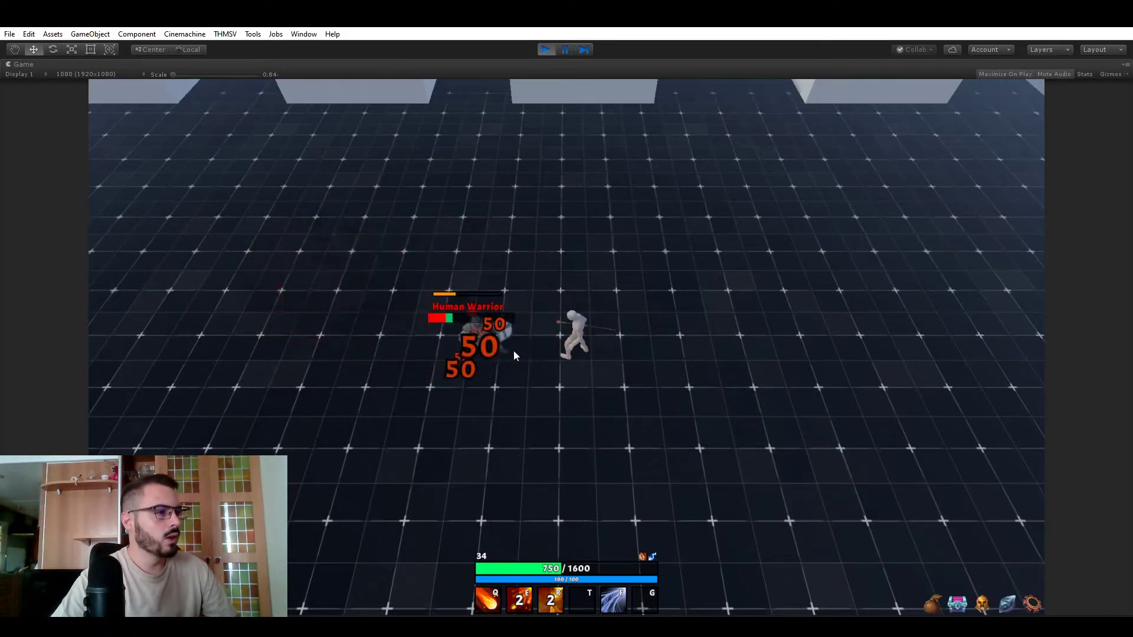
Run the player around the weakened Human Warrior to kite it across the open ground
{"action": "key", "text": "d"}
{"action": "key", "text": "a"}
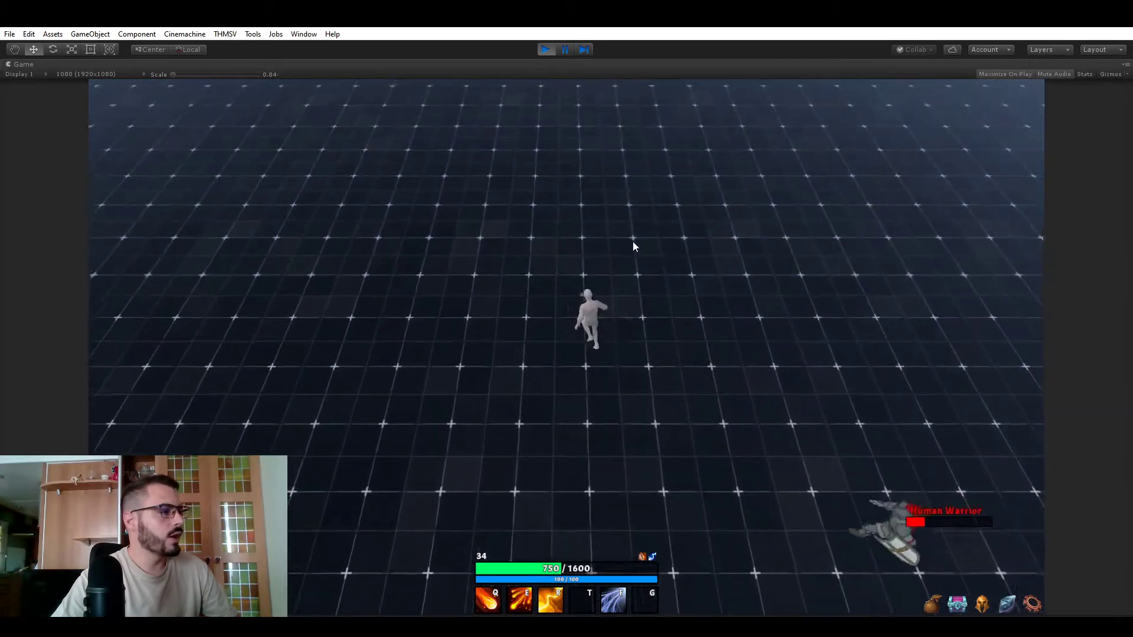
{"action": "left_click", "coordinate": [671, 404]}
{"action": "key", "text": "s"}
{"action": "key", "text": "a"}
{"action": "key", "text": "w"}
{"action": "key", "text": "d"}
Blink away from the chasing Human Warrior twice and finish it off with a fire ability
{"action": "key", "text": "f"}
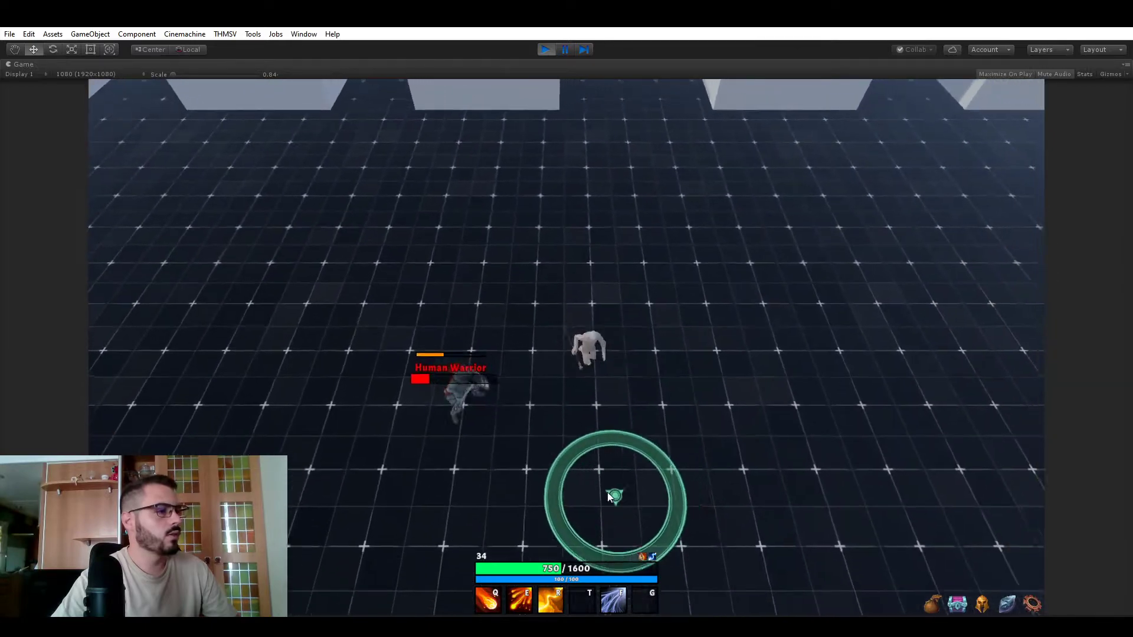
{"action": "left_click", "coordinate": [614, 476]}
{"action": "key", "text": "d"}
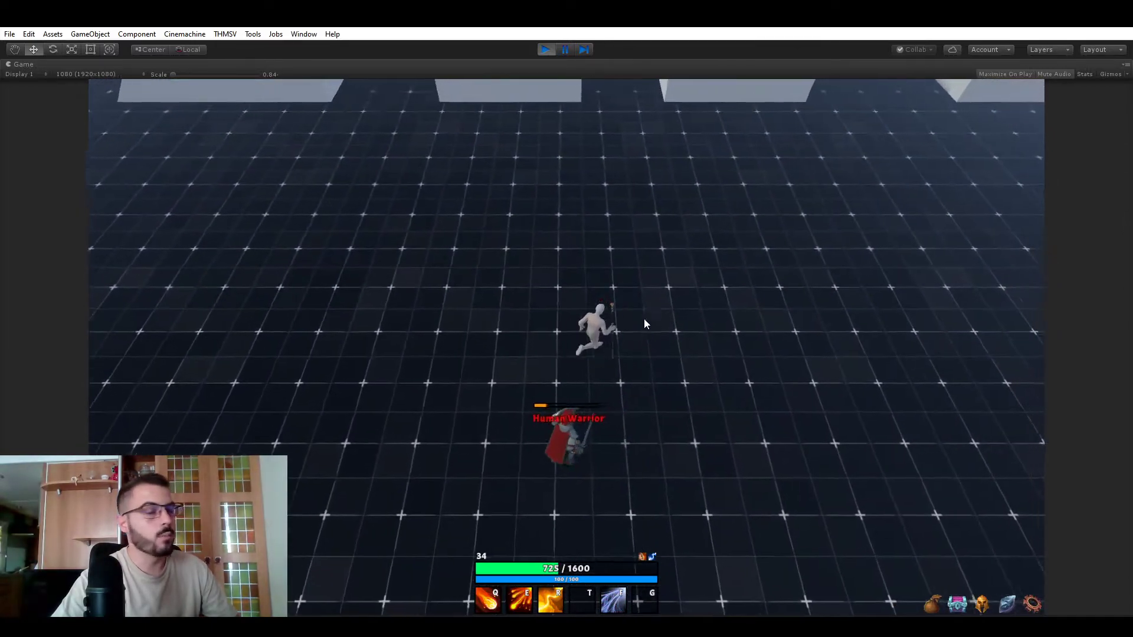
{"action": "key", "text": "f"}
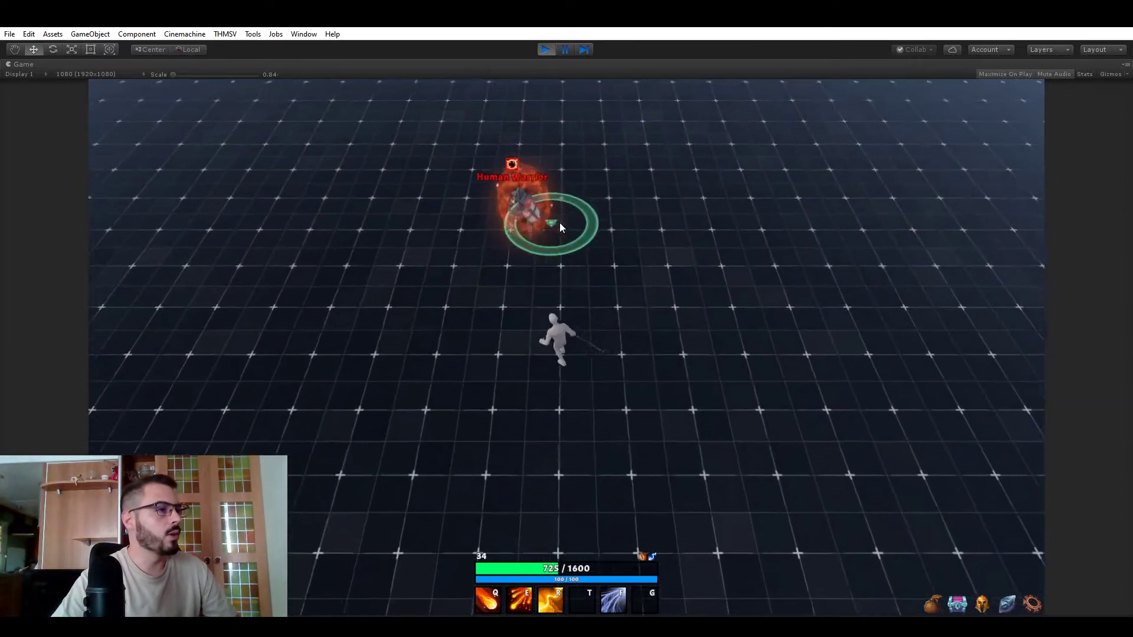
{"action": "left_click", "coordinate": [472, 512]}
{"action": "key", "text": "r"}
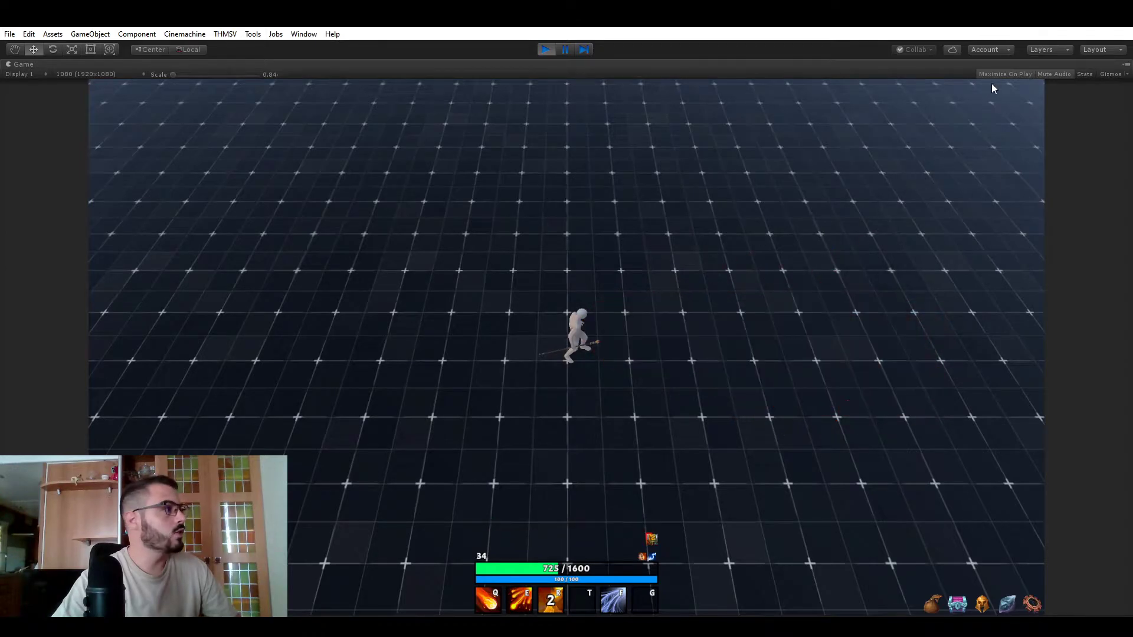
Restore the full editor layout and move Human_Male(Clone) across the open ground far from the blocks in the Scene view
{"action": "key", "text": "shift+space"}
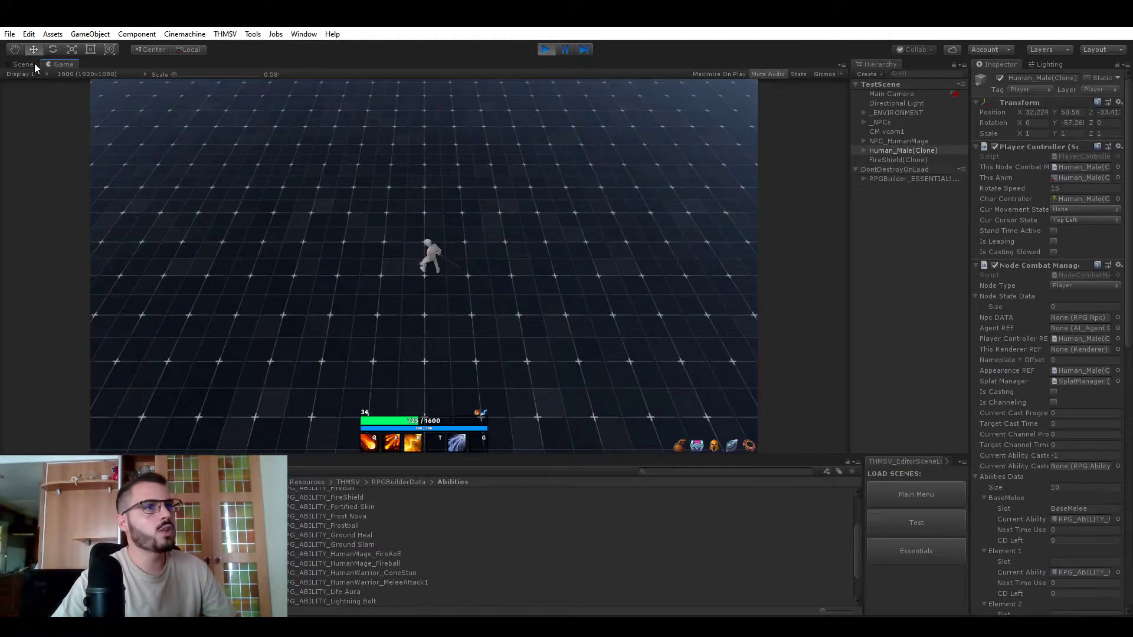
{"action": "left_click", "coordinate": [27, 63]}
{"action": "scroll", "coordinate": [422, 211], "scroll_direction": "down", "scroll_amount": 8}
{"action": "scroll", "coordinate": [352, 263], "scroll_direction": "up", "scroll_amount": 6}
{"action": "middle_click_drag", "start_coordinate": [346, 261], "coordinate": [466, 228]}
{"action": "left_click_drag", "start_coordinate": [659, 234], "coordinate": [240, 380]}
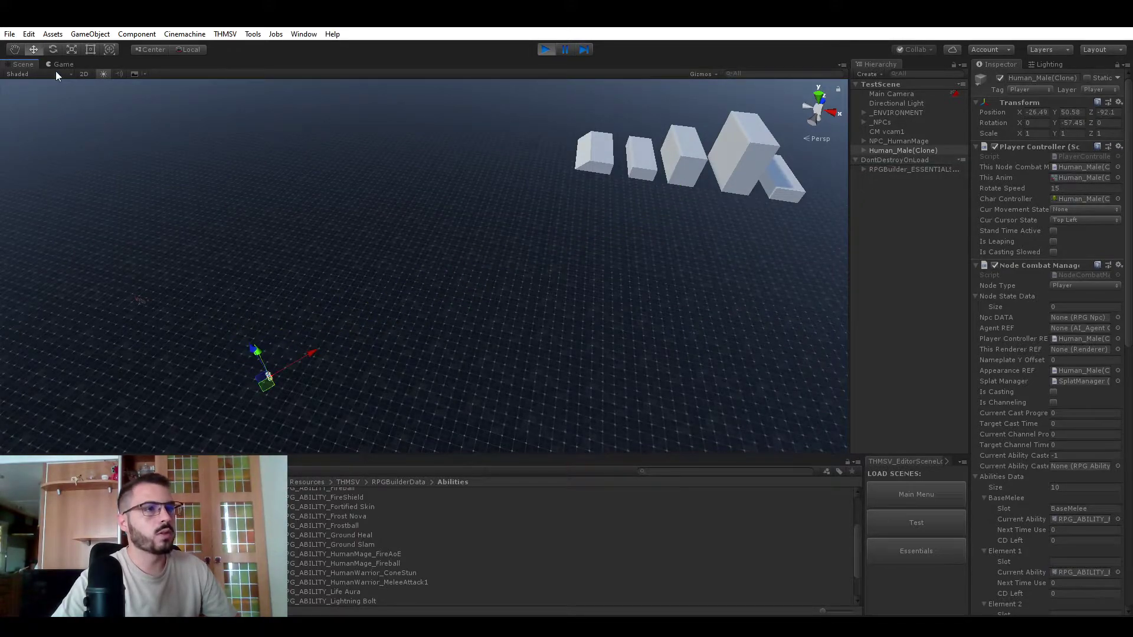
Return to the maximized Game view and run the player across the open ground around the casting Human Mage
{"action": "left_click", "coordinate": [63, 64]}
{"action": "key", "text": "shift+space"}
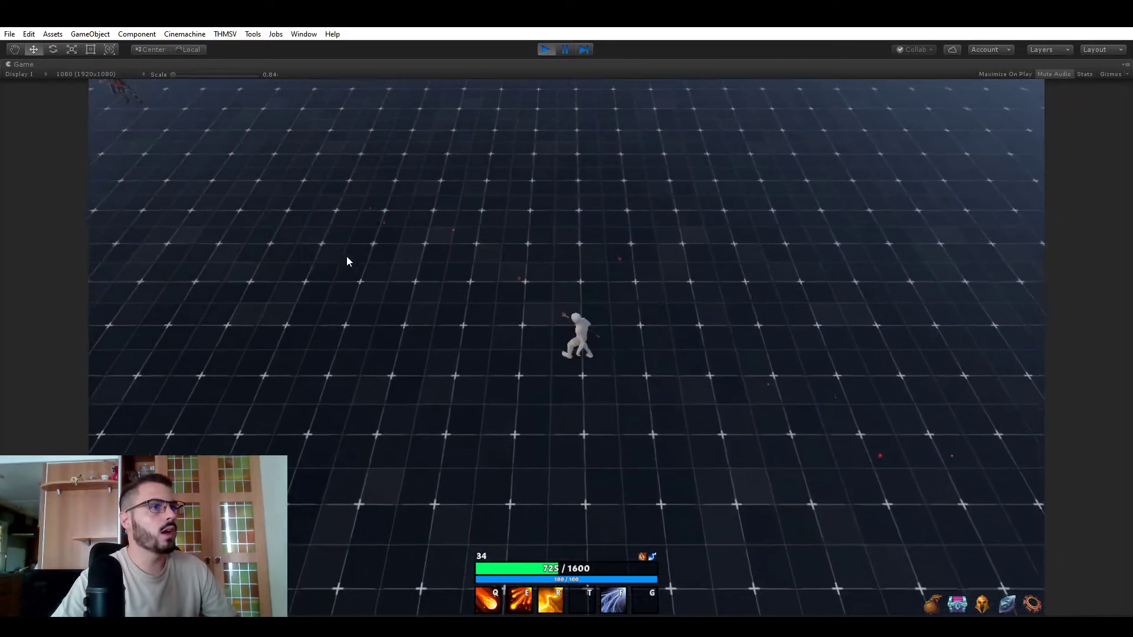
{"action": "key", "text": "a"}
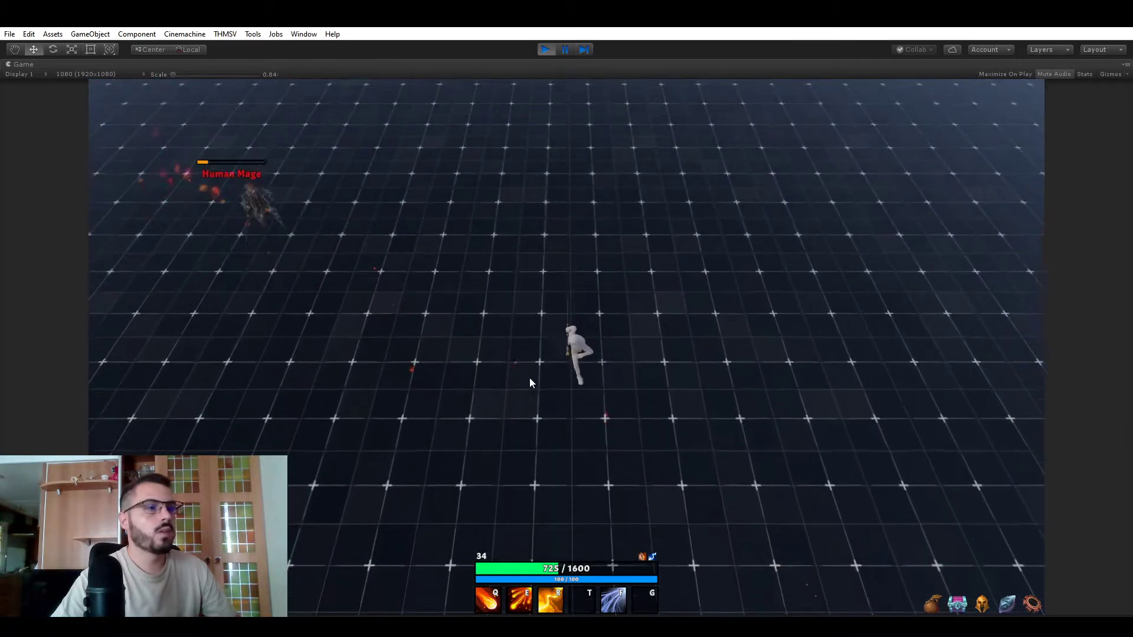
{"action": "key", "text": "a"}
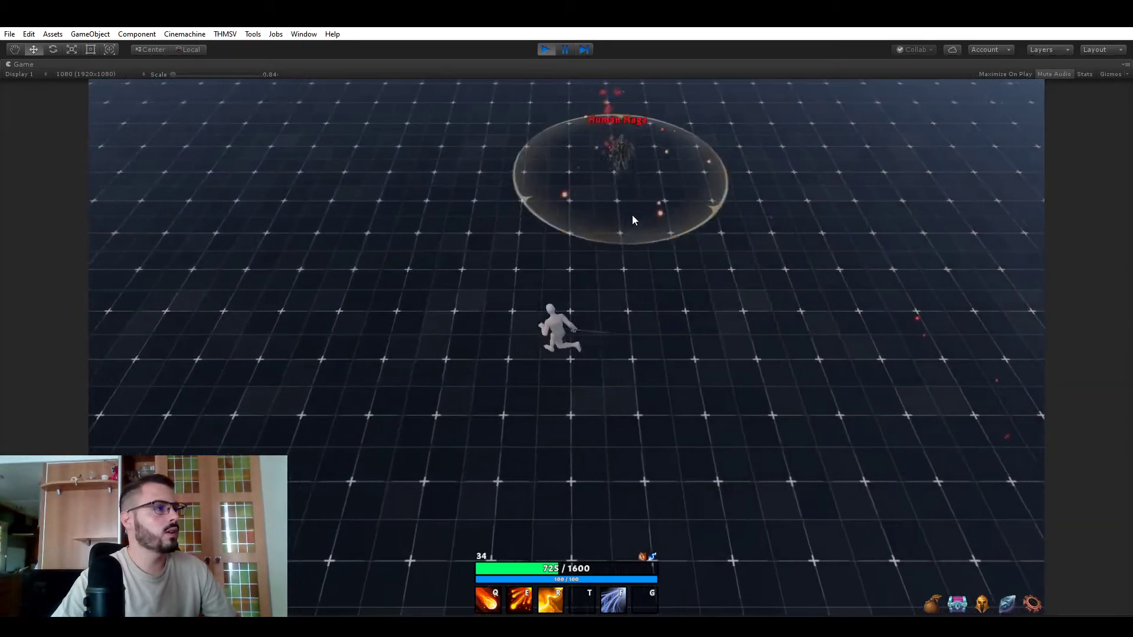
{"action": "key", "text": "a"}
{"action": "key", "text": "s"}
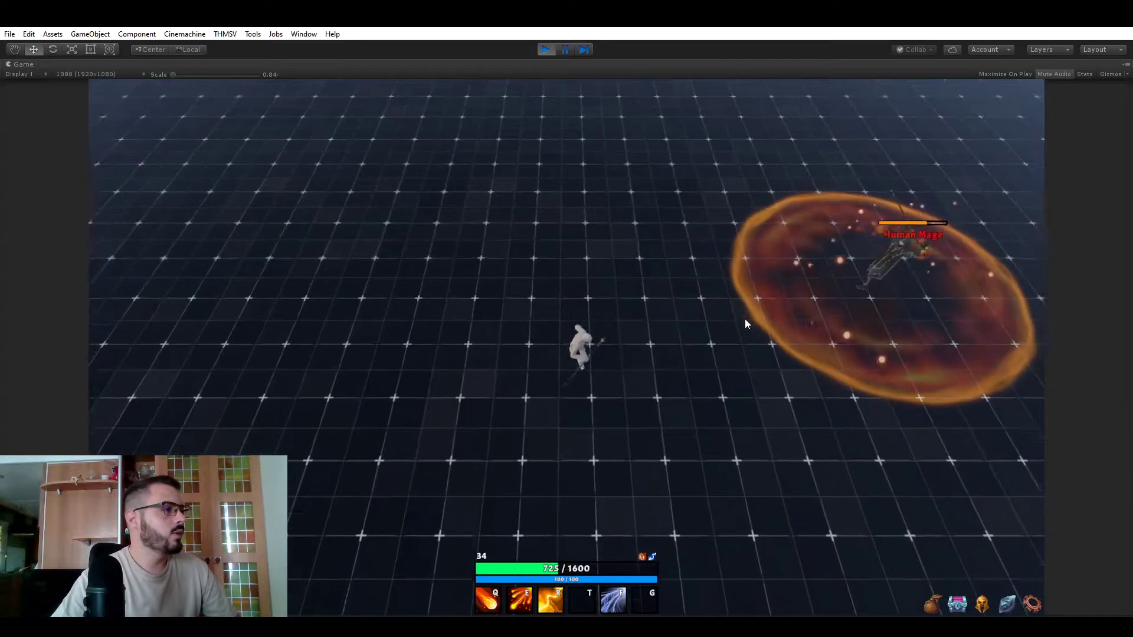
{"action": "key", "text": "d"}
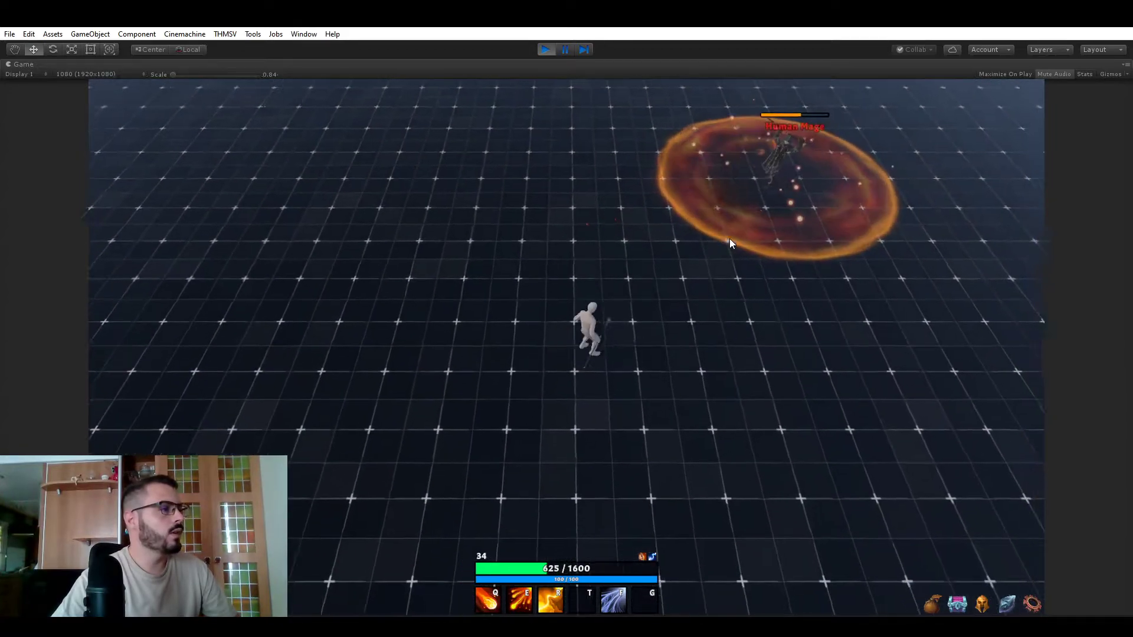
{"action": "key", "text": "w"}
{"action": "key", "text": "a"}
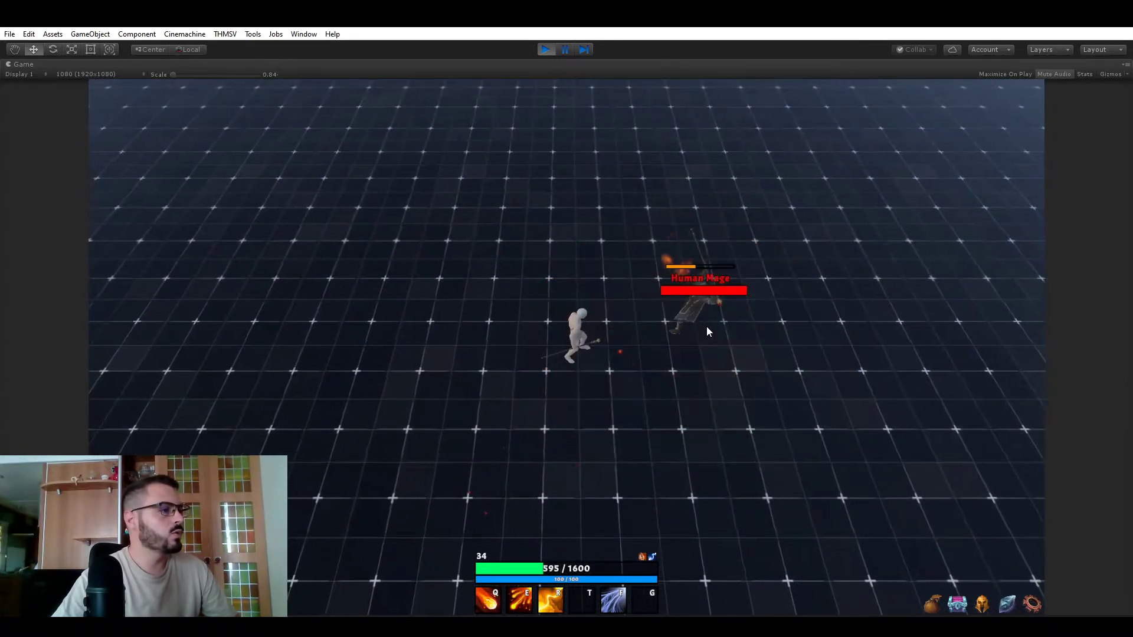
Keep dodging around the Human Mage and blink the player while it attacks with fireballs and its fire area
{"action": "key", "text": "s"}
{"action": "key", "text": "d"}
{"action": "key", "text": "e"}
{"action": "left_click", "coordinate": [869, 391]}
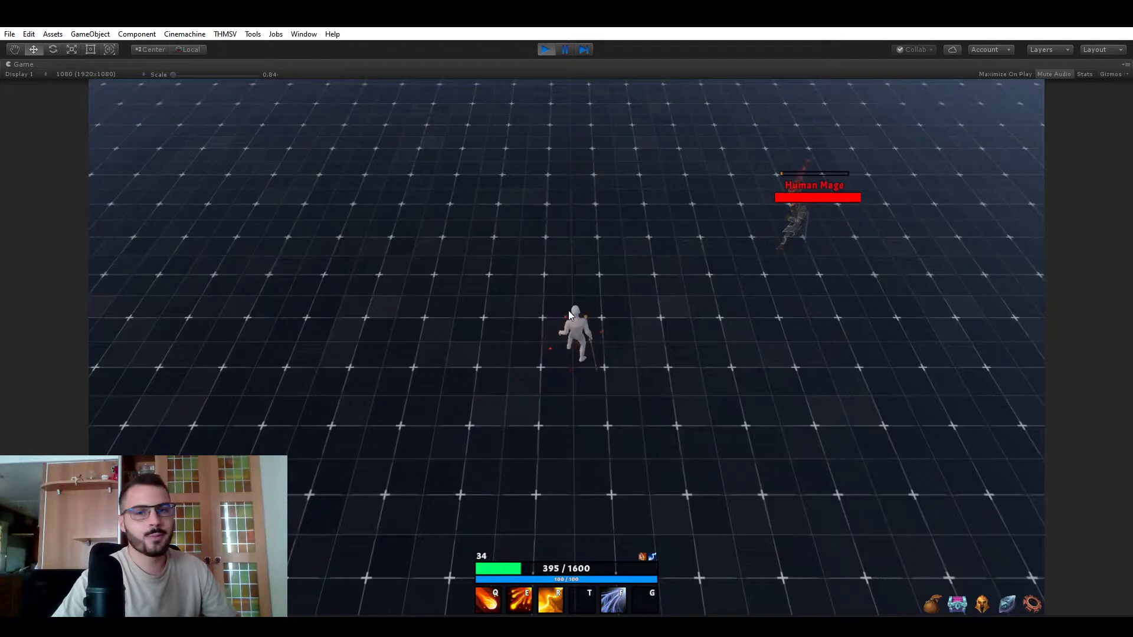
{"action": "key", "text": "e"}
{"action": "left_click", "coordinate": [794, 255]}
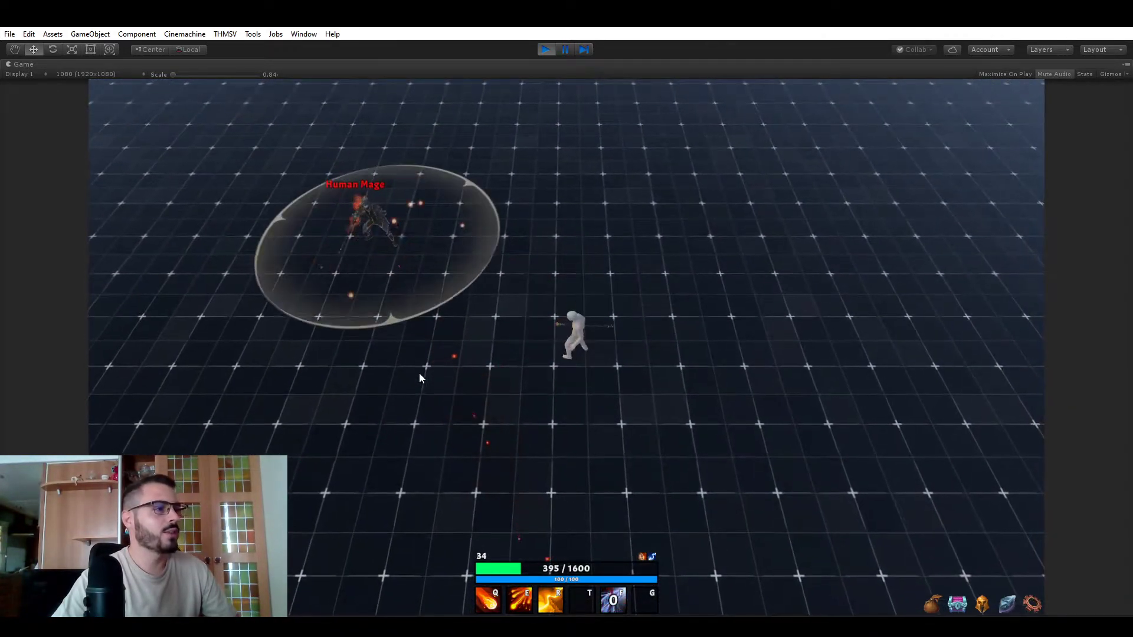
{"action": "key", "text": "s"}
{"action": "key", "text": "w"}
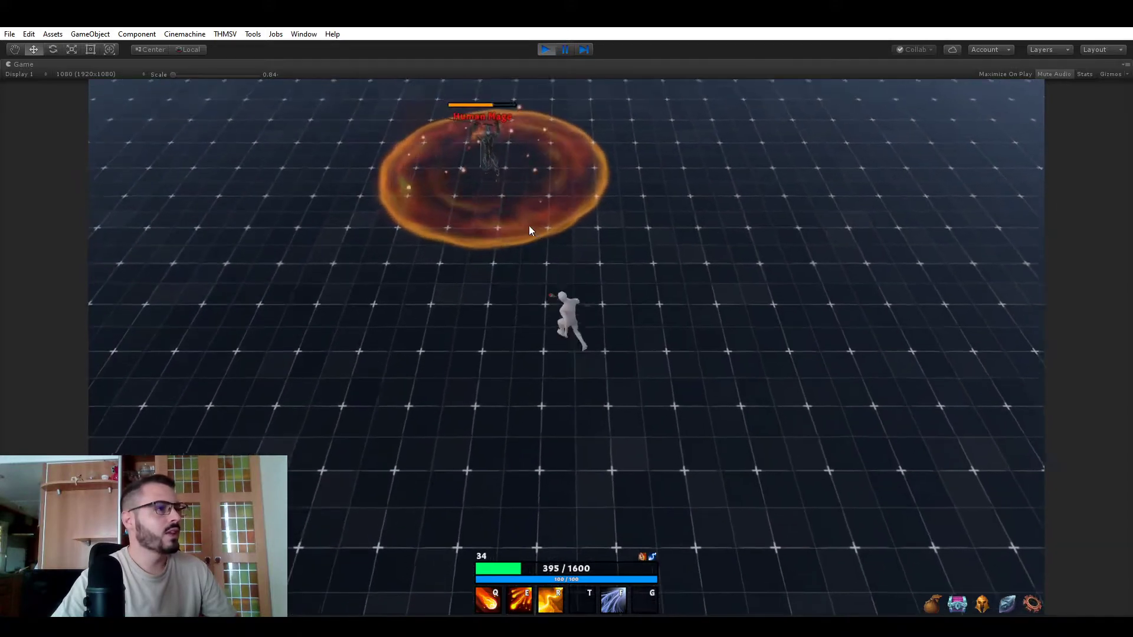
{"action": "key", "text": "d"}
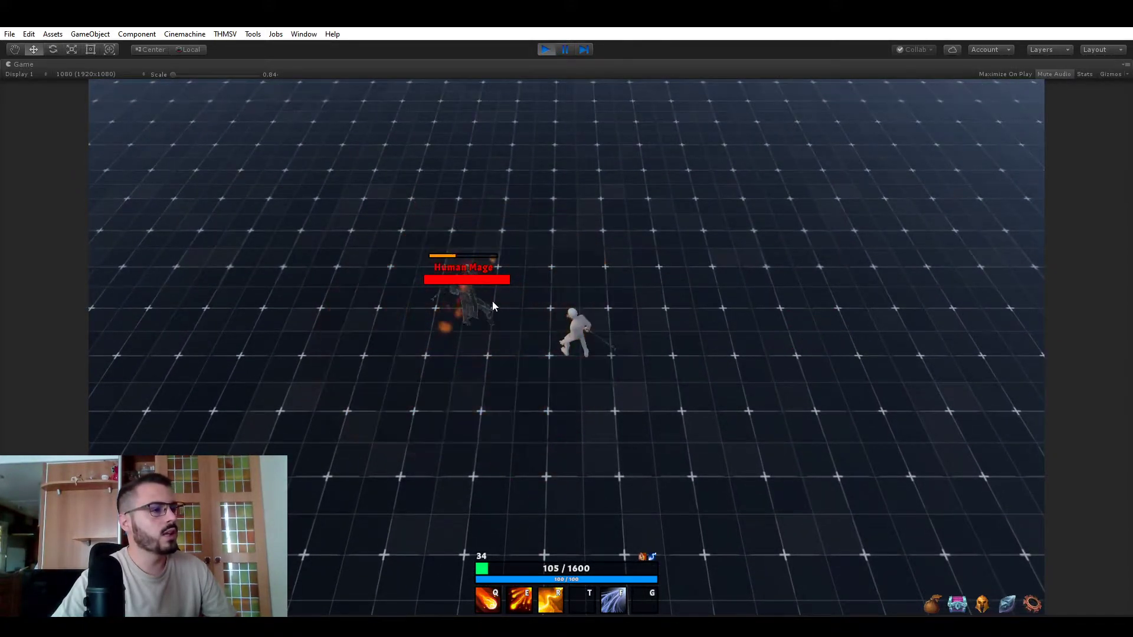
In RPG Builder, set the Lifesteal of the HumanMage_FireAoE effect to 0.2 and close the editor window
{"action": "left_click", "coordinate": [229, 33]}
{"action": "left_click", "coordinate": [235, 47]}
{"action": "left_click", "coordinate": [299, 167]}
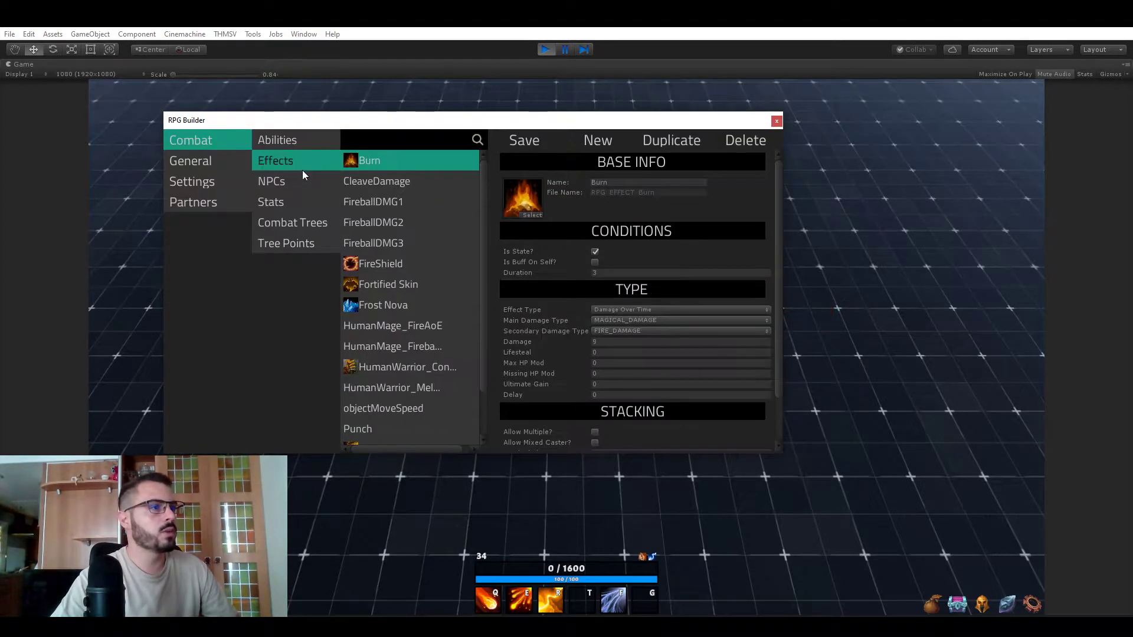
{"action": "scroll", "coordinate": [395, 286], "scroll_direction": "down", "scroll_amount": 3}
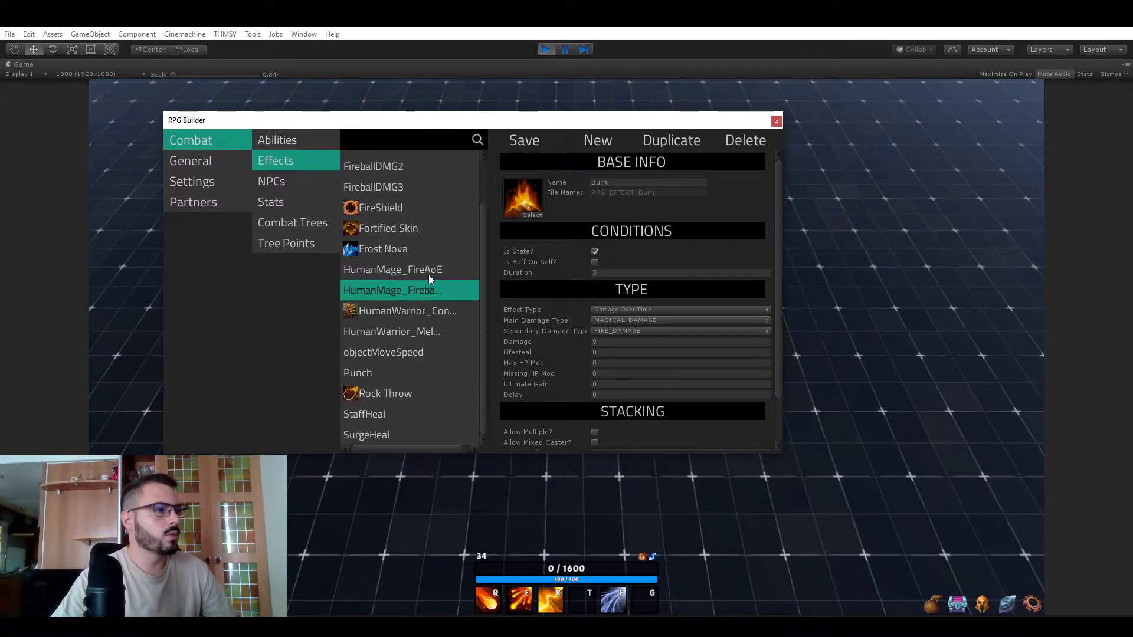
{"action": "left_click", "coordinate": [428, 275]}
{"action": "left_click", "coordinate": [633, 320]}
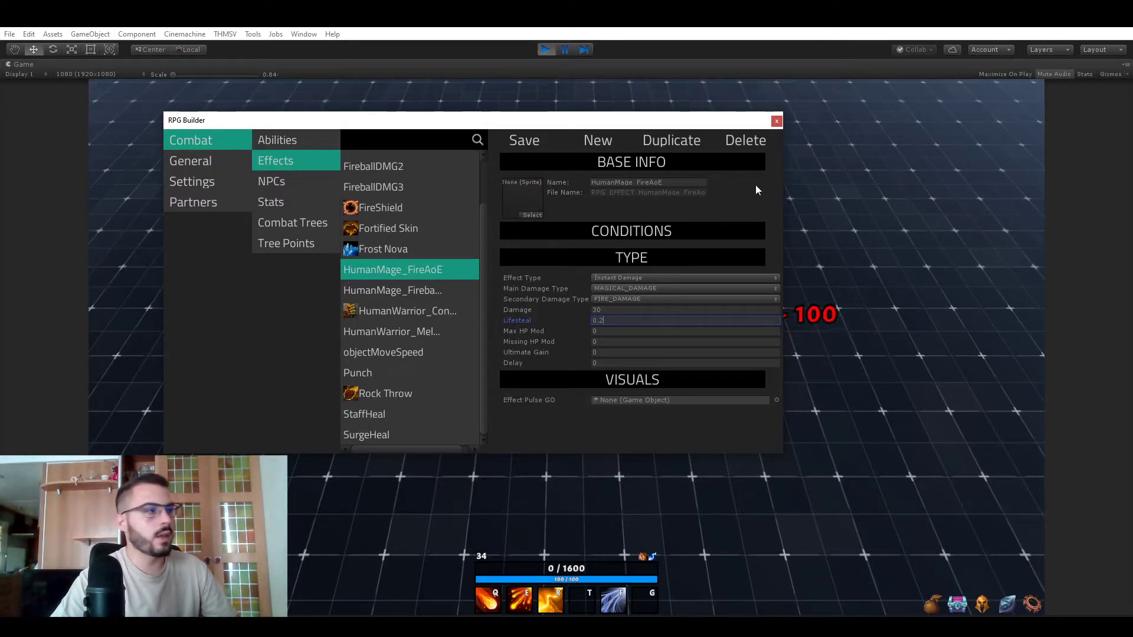
{"action": "left_click", "coordinate": [778, 121]}
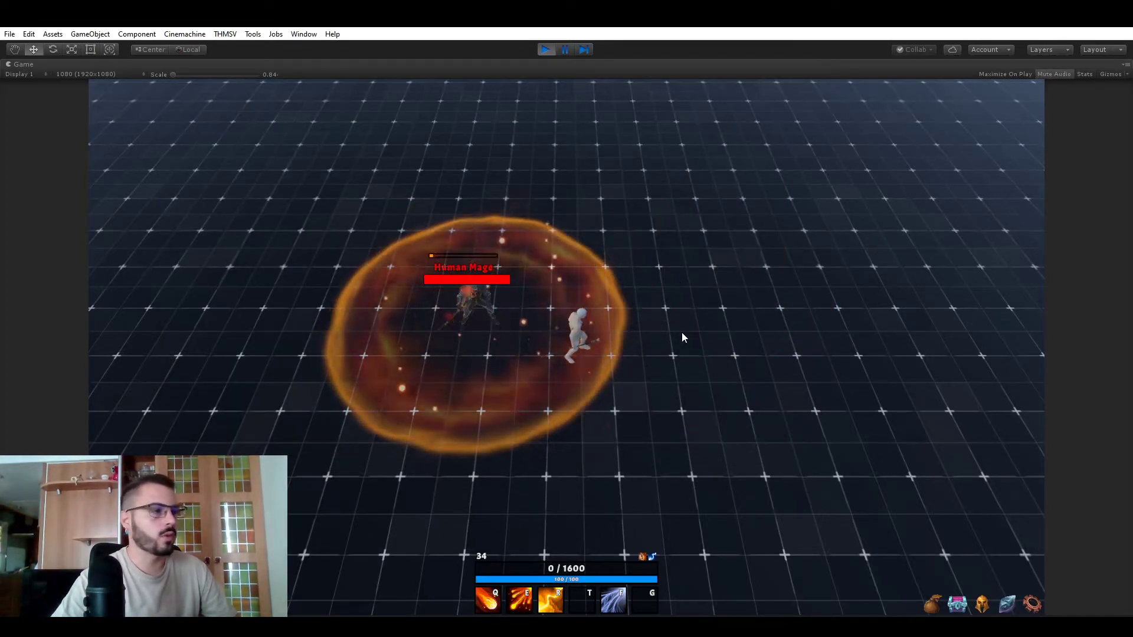
Run the player around the Human Mage again, cast the flame spray ability and exit play mode
{"action": "key", "text": "s"}
{"action": "key", "text": "a"}
{"action": "key", "text": "w"}
{"action": "key", "text": "a"}
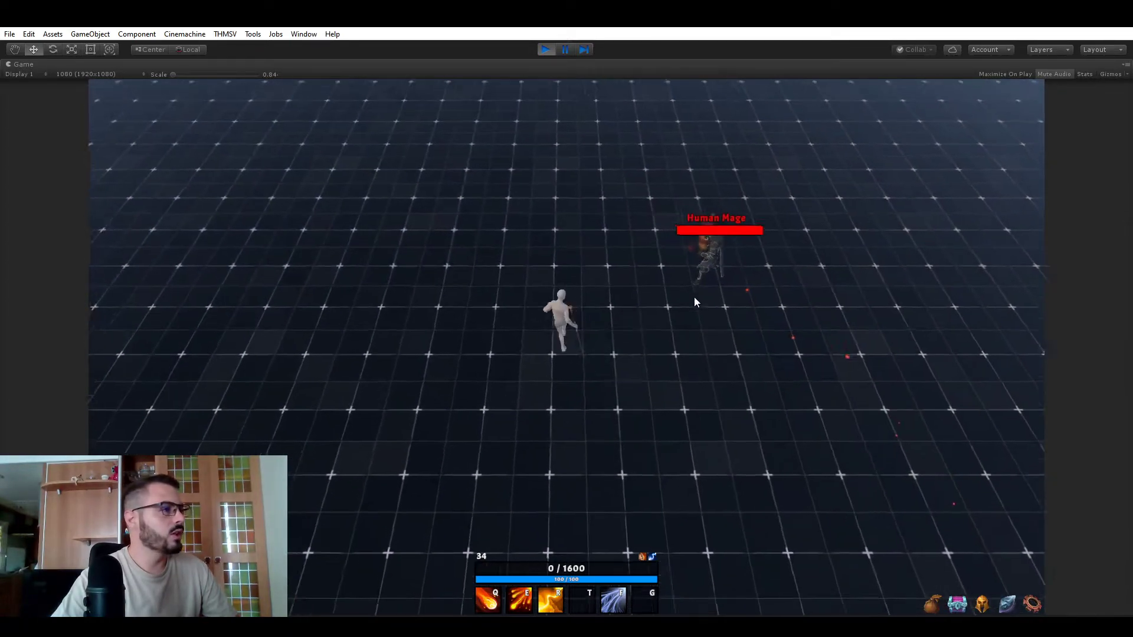
{"action": "key", "text": "a"}
{"action": "key", "text": "s"}
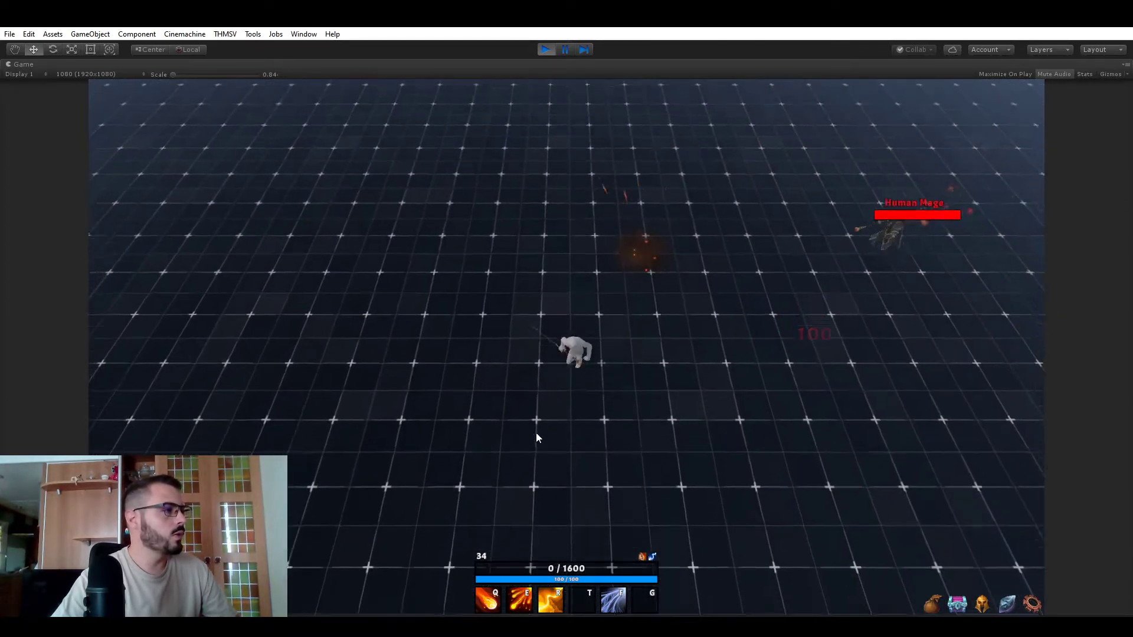
{"action": "key", "text": "d"}
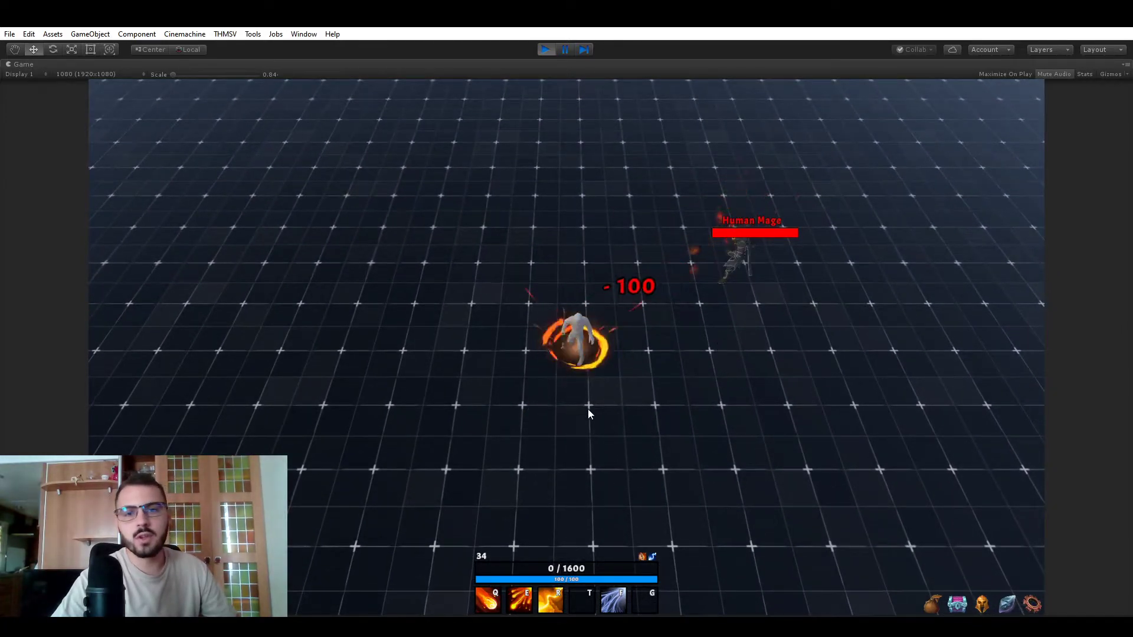
{"action": "key", "text": "r"}
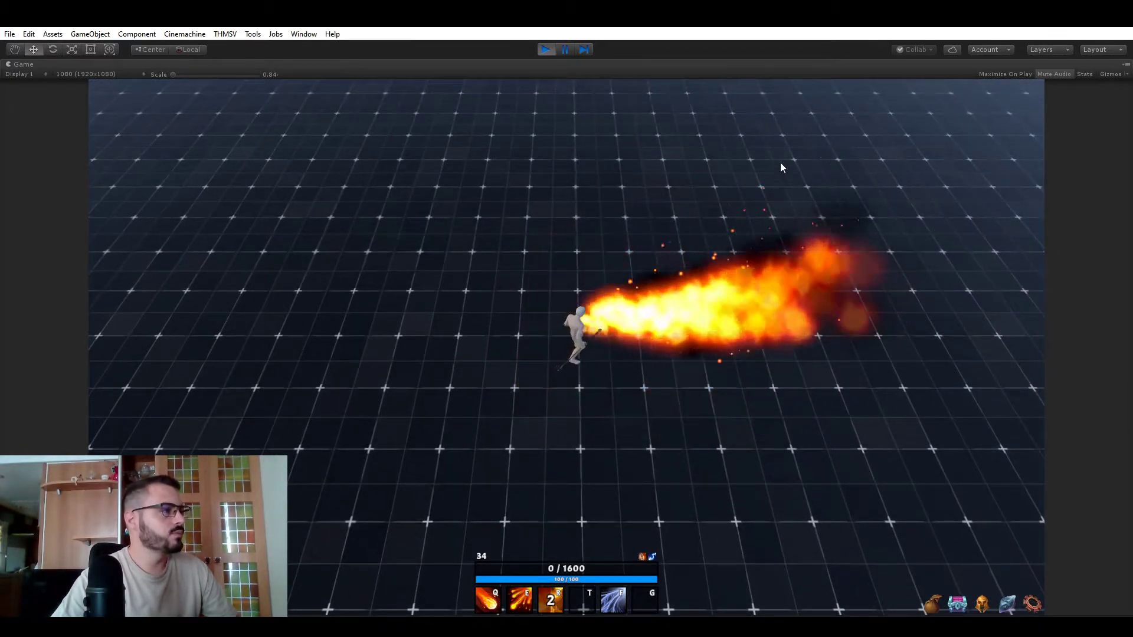
{"action": "left_click", "coordinate": [547, 49]}
Reopen RPG Builder and review the HumanMage_FireAoE and HumanMage_Fireball effects
{"action": "left_click", "coordinate": [226, 34]}
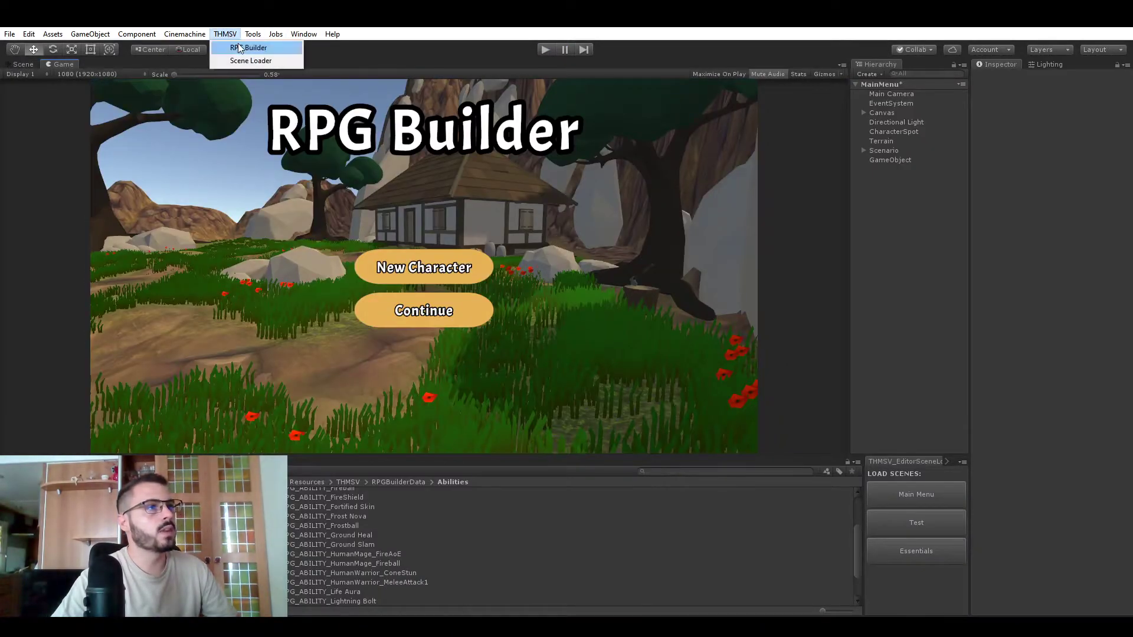
{"action": "left_click", "coordinate": [243, 47]}
{"action": "left_click_drag", "start_coordinate": [266, 119], "coordinate": [205, 110]}
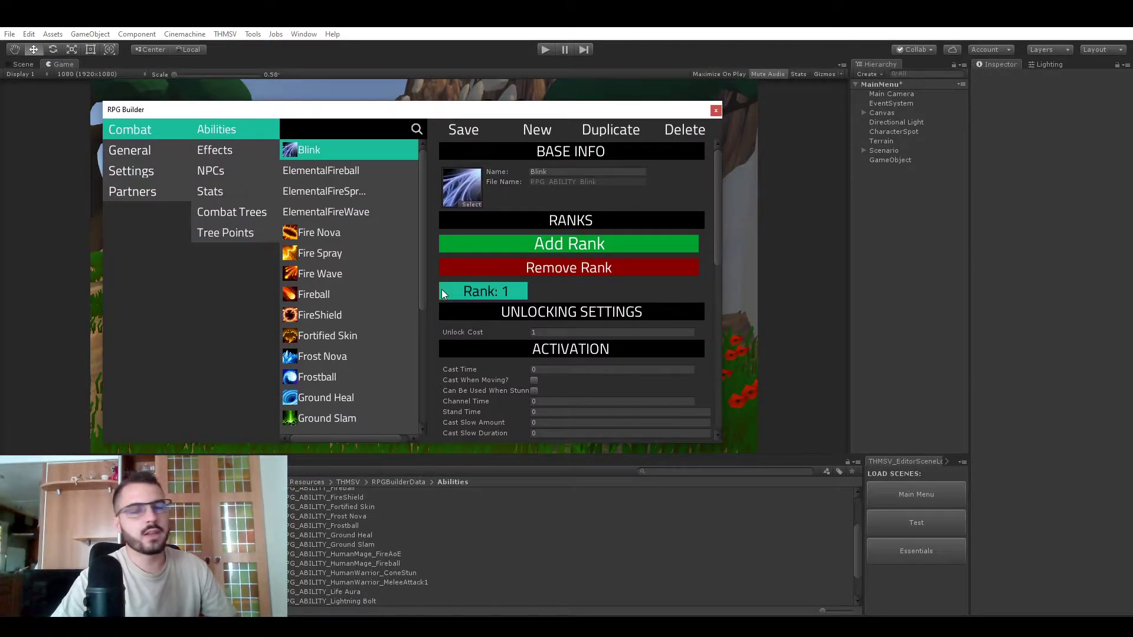
{"action": "left_click", "coordinate": [232, 149]}
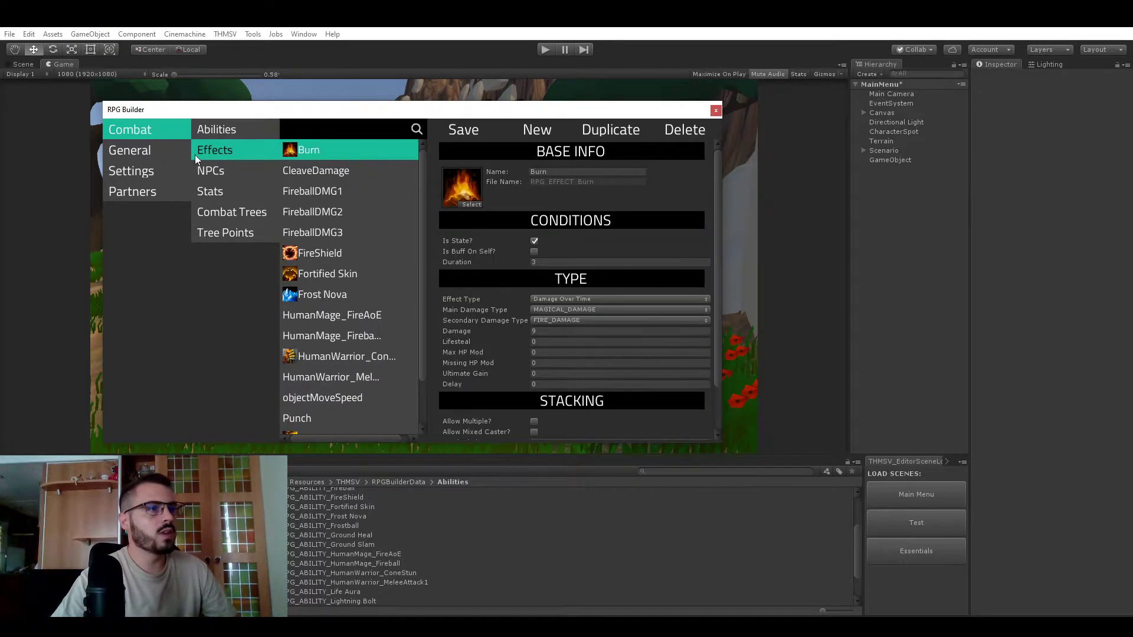
{"action": "left_click", "coordinate": [359, 312]}
{"action": "left_click", "coordinate": [358, 335]}
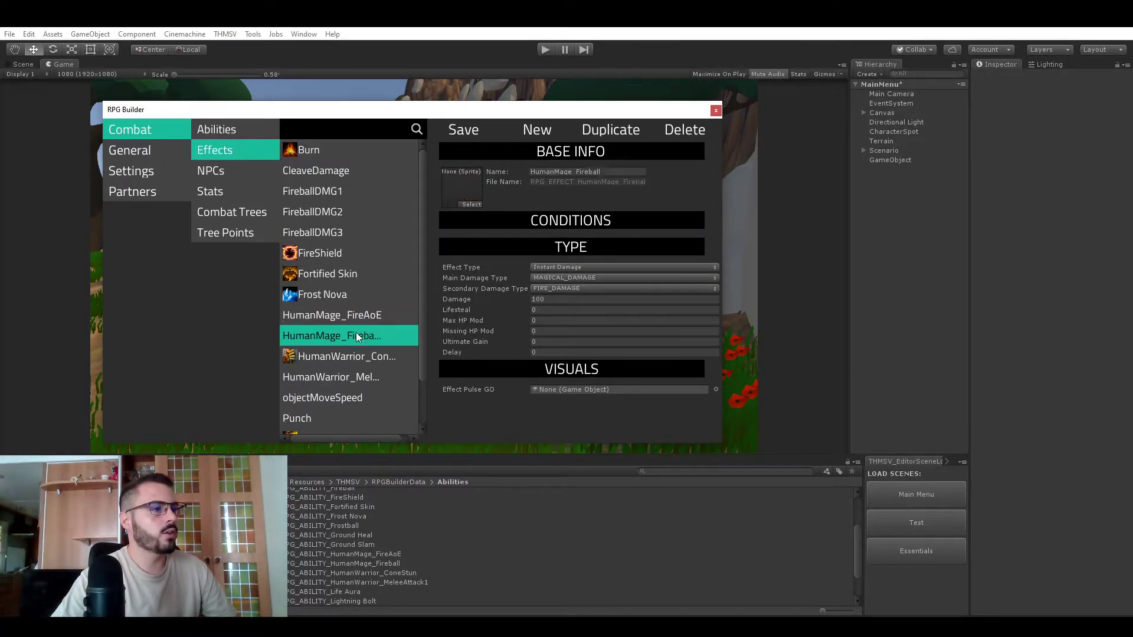
Create a new combat ability named Mage_CrazyFireballs
{"action": "left_click", "coordinate": [225, 131]}
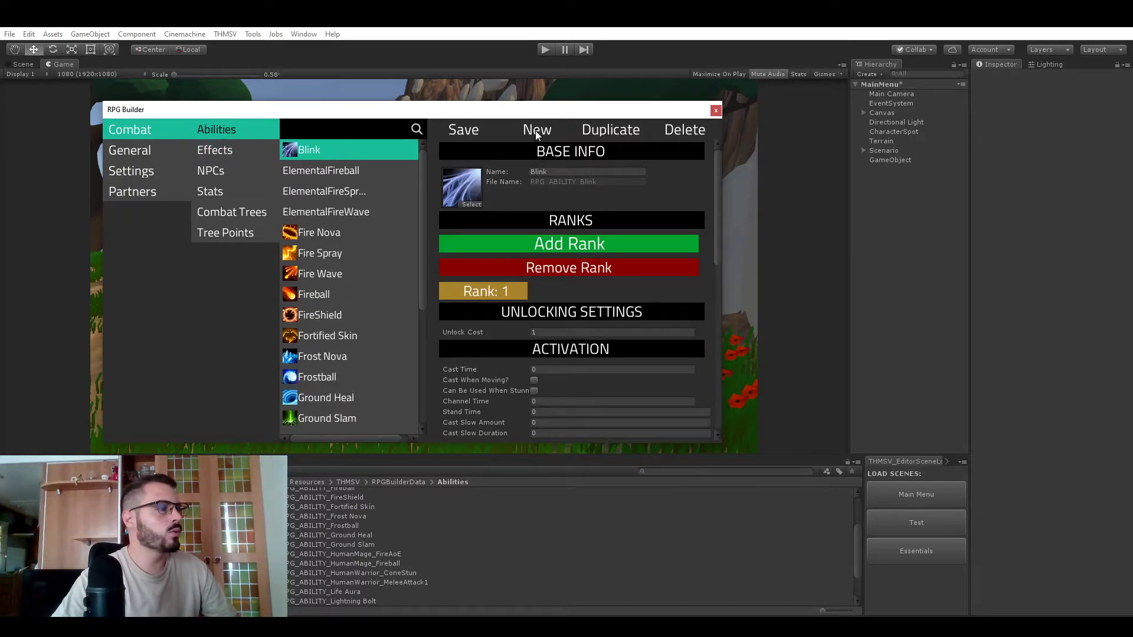
{"action": "left_click", "coordinate": [536, 130]}
{"action": "left_click", "coordinate": [549, 172]}
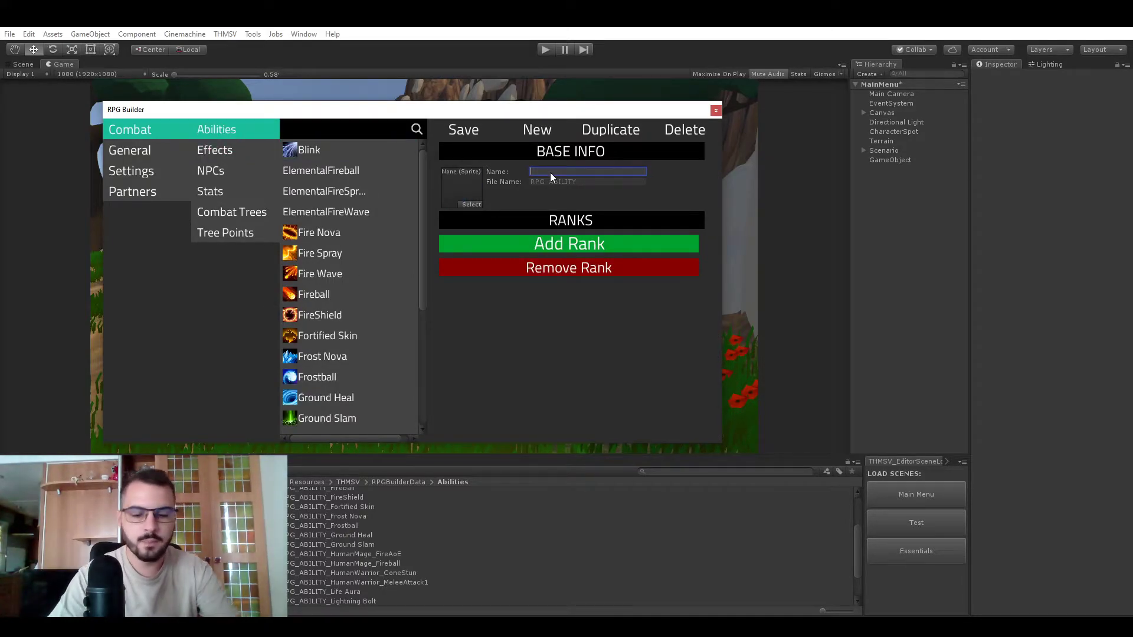
{"action": "type", "text": "Hum"}
{"action": "key", "text": "BackSpace"}
{"action": "key", "text": "BackSpace"}
{"action": "key", "text": "BackSpace"}
{"action": "type", "text": "M"}
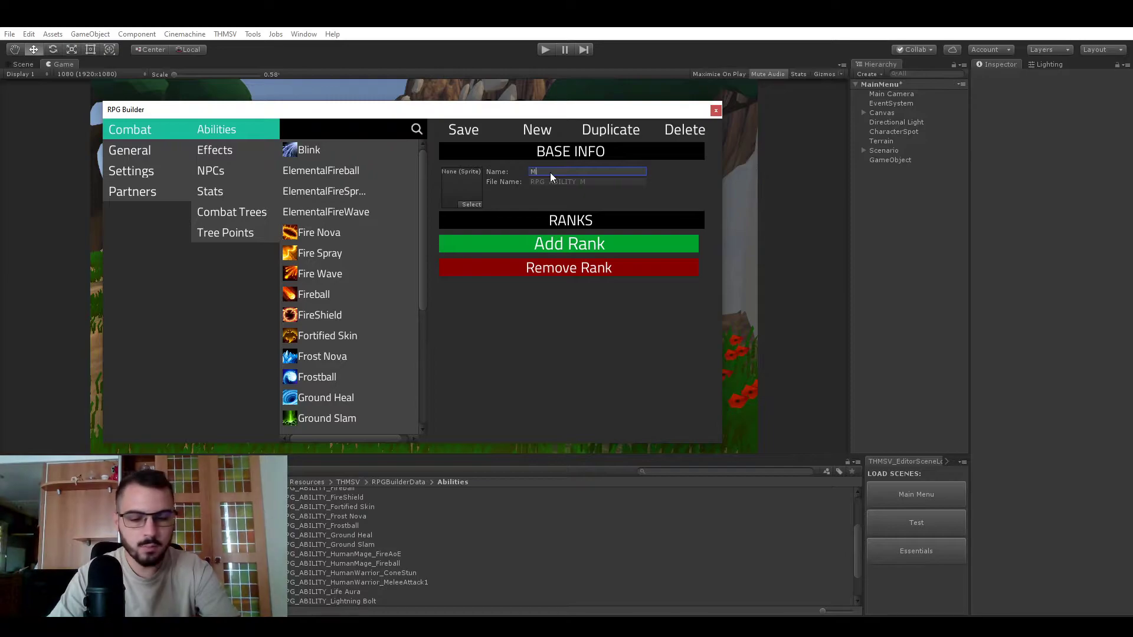
{"action": "type", "text": "age_CrazyFireballs"}
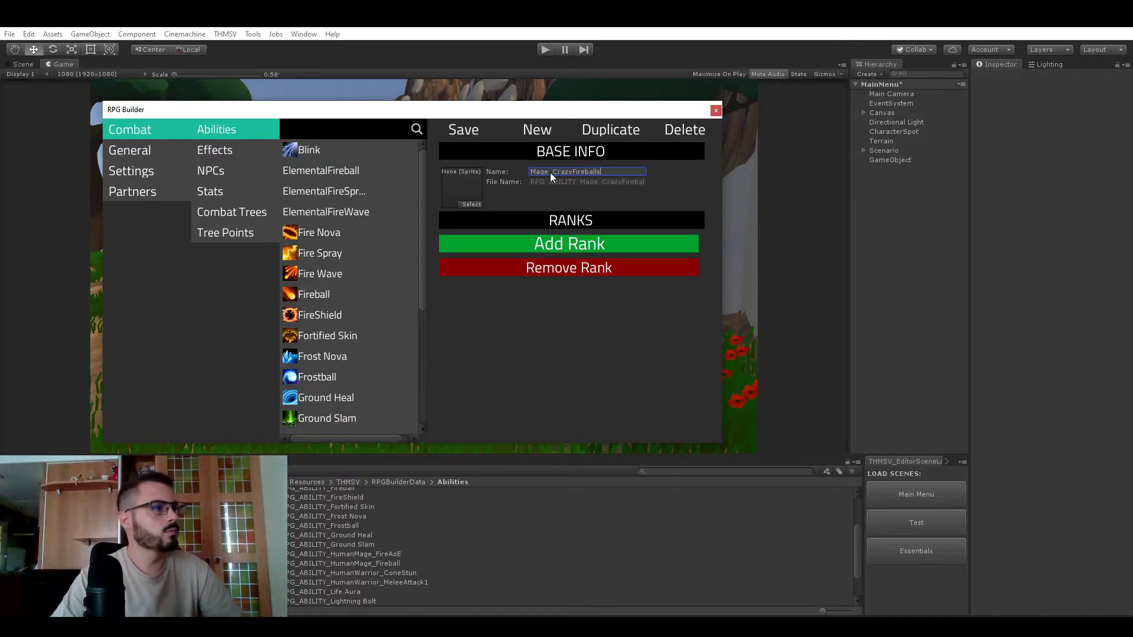
Add Rank 1 to the Mage_CrazyFireballs ability and expand it to look through its settings
{"action": "left_click", "coordinate": [570, 251]}
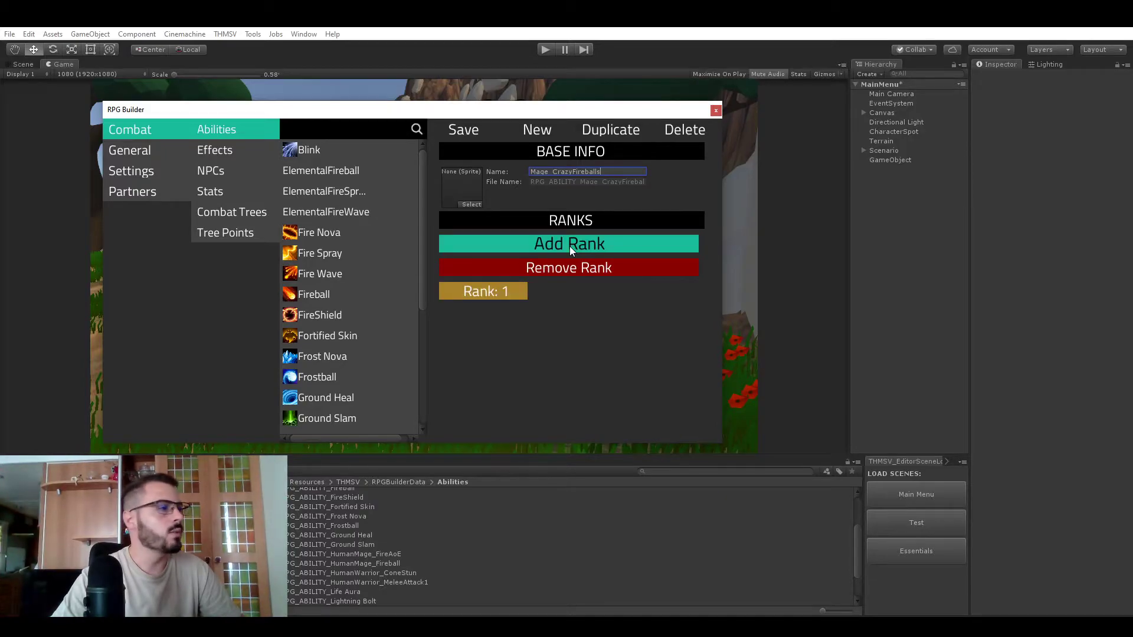
{"action": "left_click", "coordinate": [482, 291]}
{"action": "scroll", "coordinate": [600, 246], "scroll_direction": "down", "scroll_amount": 3}
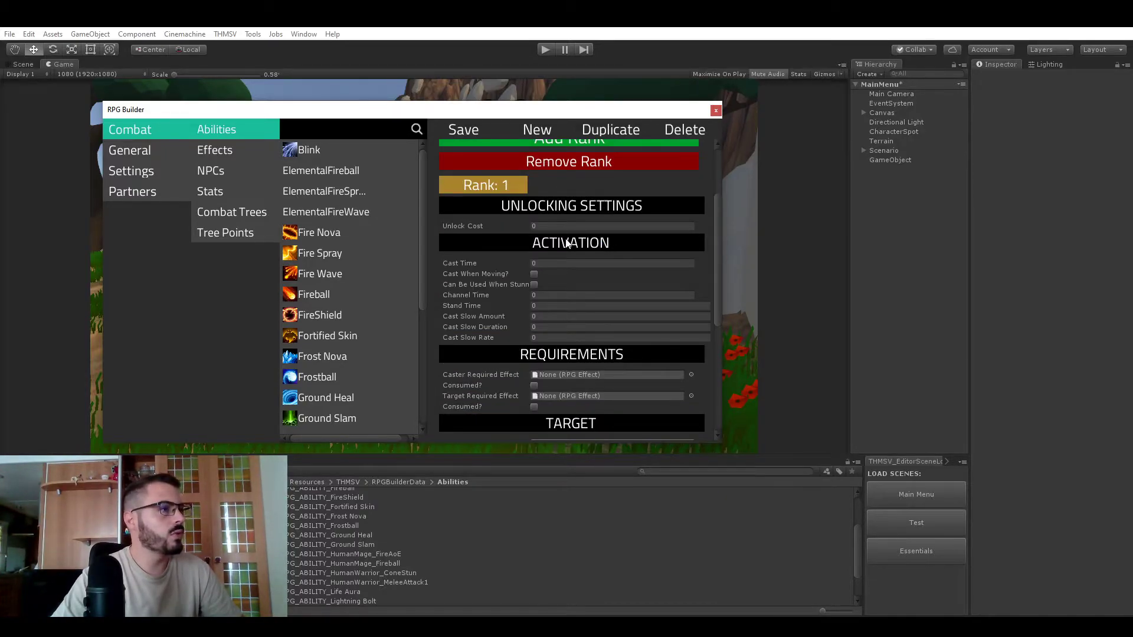
{"action": "scroll", "coordinate": [569, 263], "scroll_direction": "up", "scroll_amount": 3}
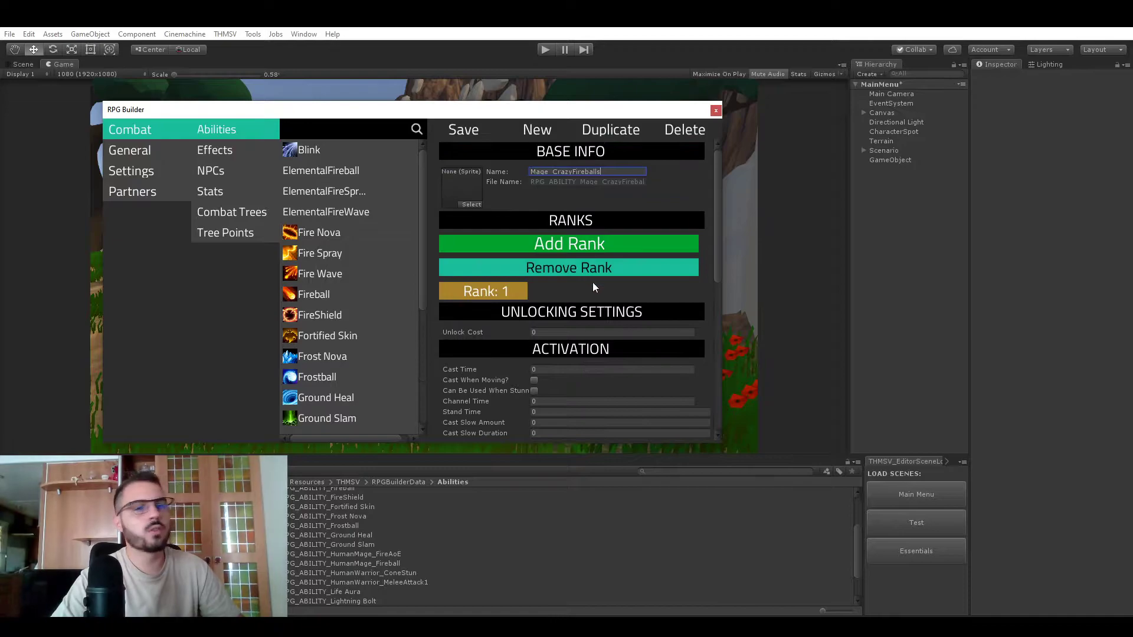
{"action": "scroll", "coordinate": [549, 315], "scroll_direction": "down", "scroll_amount": 4}
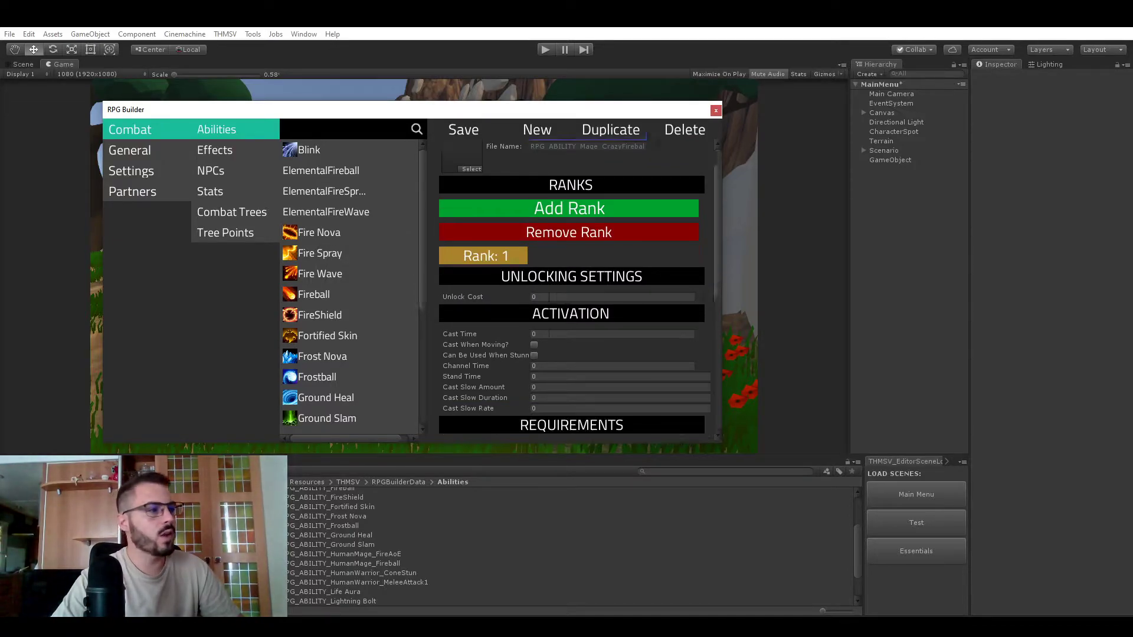
{"action": "scroll", "coordinate": [530, 221], "scroll_direction": "up", "scroll_amount": 3}
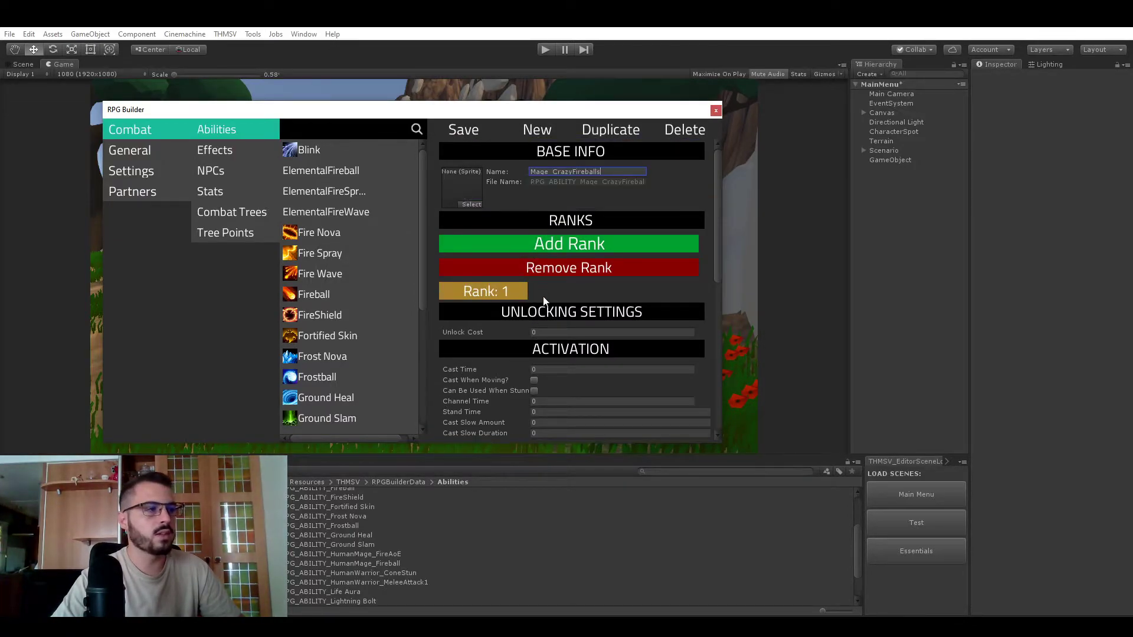
Set the rank's Cast Time to 1, allow casting when moving, and set its Channel Time to 1.1
{"action": "scroll", "coordinate": [525, 295], "scroll_direction": "down", "scroll_amount": 3}
{"action": "left_click", "coordinate": [569, 264]}
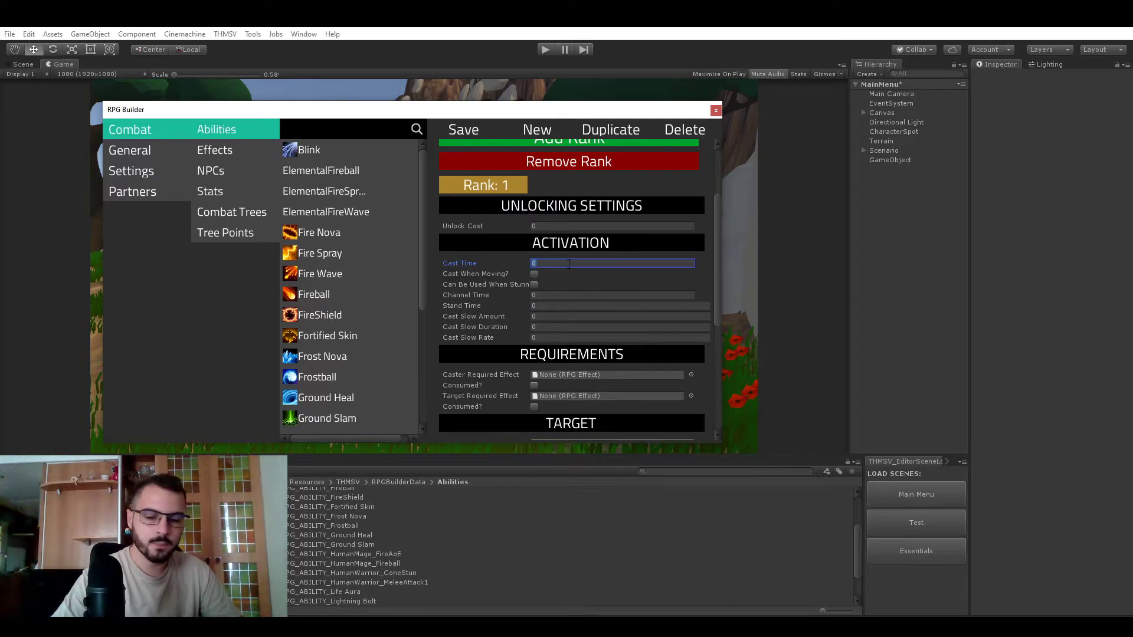
{"action": "left_click", "coordinate": [535, 274]}
{"action": "left_click", "coordinate": [540, 295]}
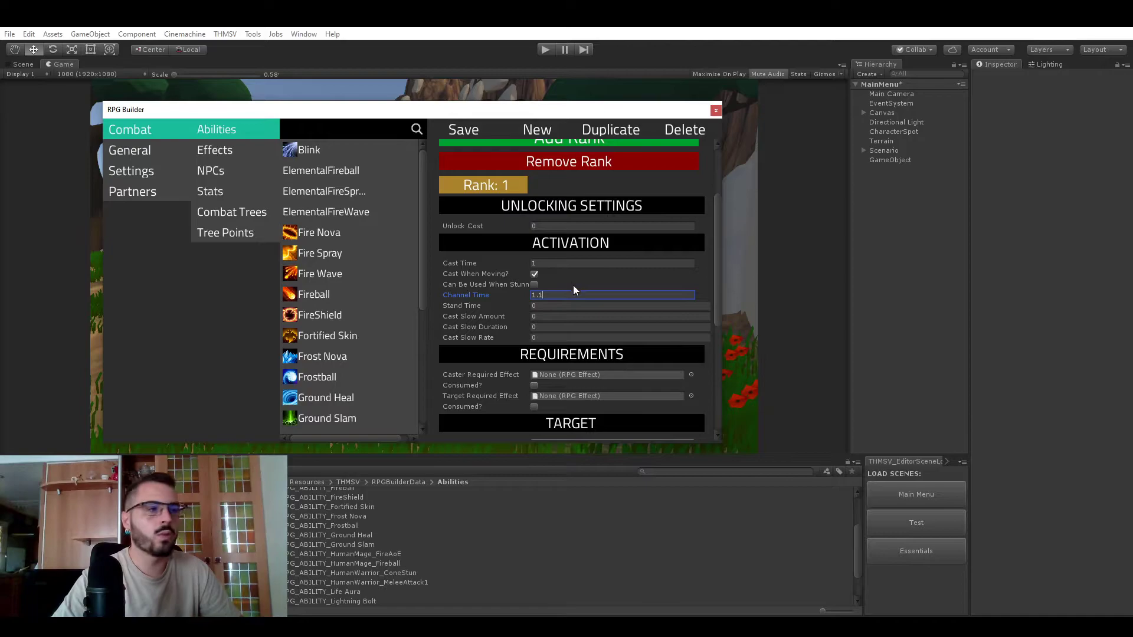
Set the rank's Target Type to PROJECTILE
{"action": "scroll", "coordinate": [573, 288], "scroll_direction": "down", "scroll_amount": 1}
{"action": "scroll", "coordinate": [548, 272], "scroll_direction": "down", "scroll_amount": 3}
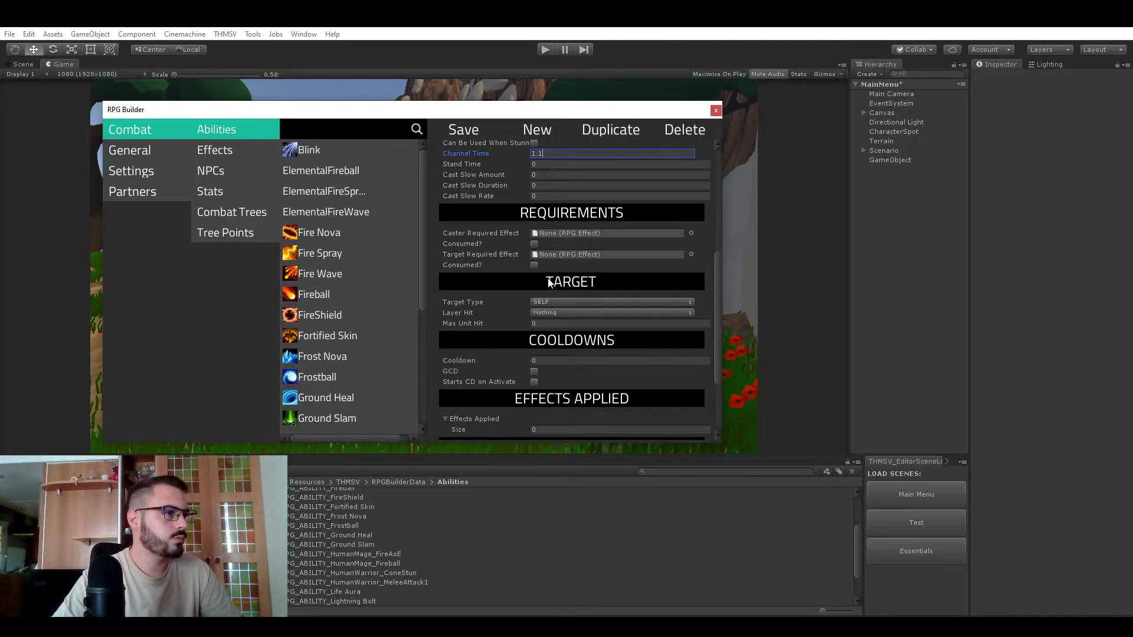
{"action": "left_click", "coordinate": [554, 302]}
{"action": "left_click", "coordinate": [579, 367]}
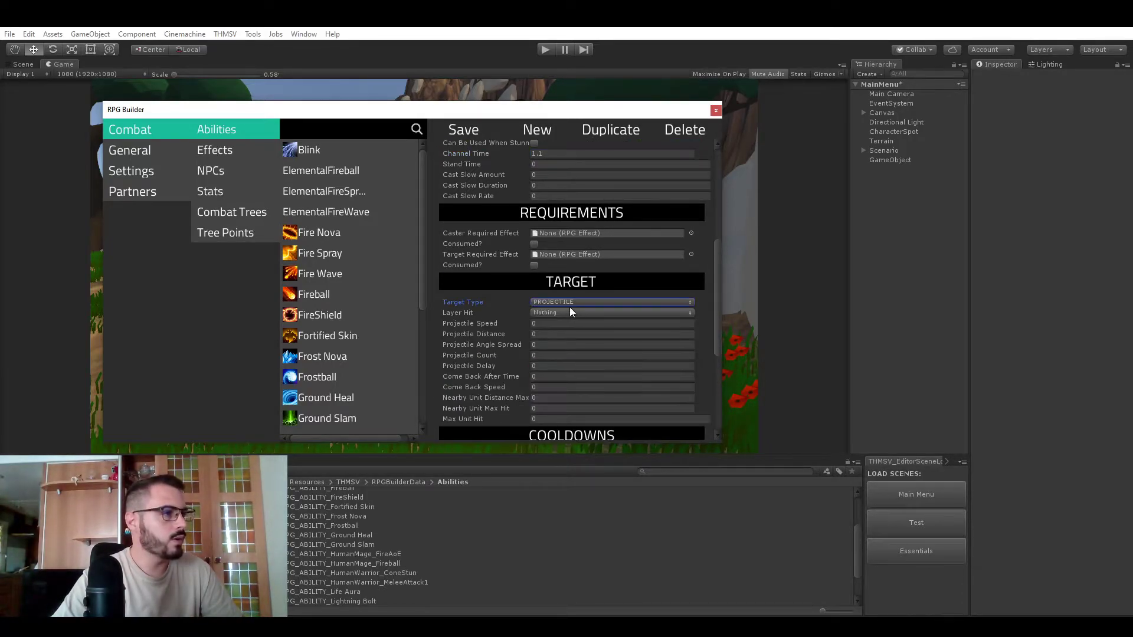
Set the rank's Layer Hit to Player, its Projectile Speed to 60 and its Projectile Distance to 50
{"action": "scroll", "coordinate": [558, 254], "scroll_direction": "down", "scroll_amount": 2}
{"action": "left_click", "coordinate": [557, 242]}
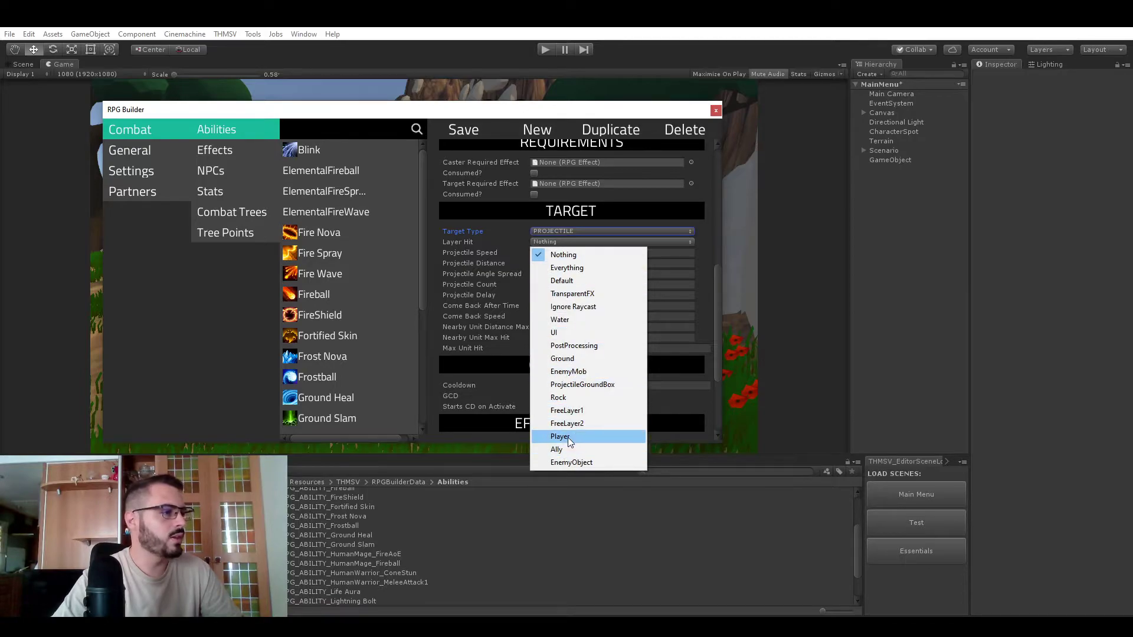
{"action": "left_click", "coordinate": [553, 435]}
{"action": "left_click", "coordinate": [559, 253]}
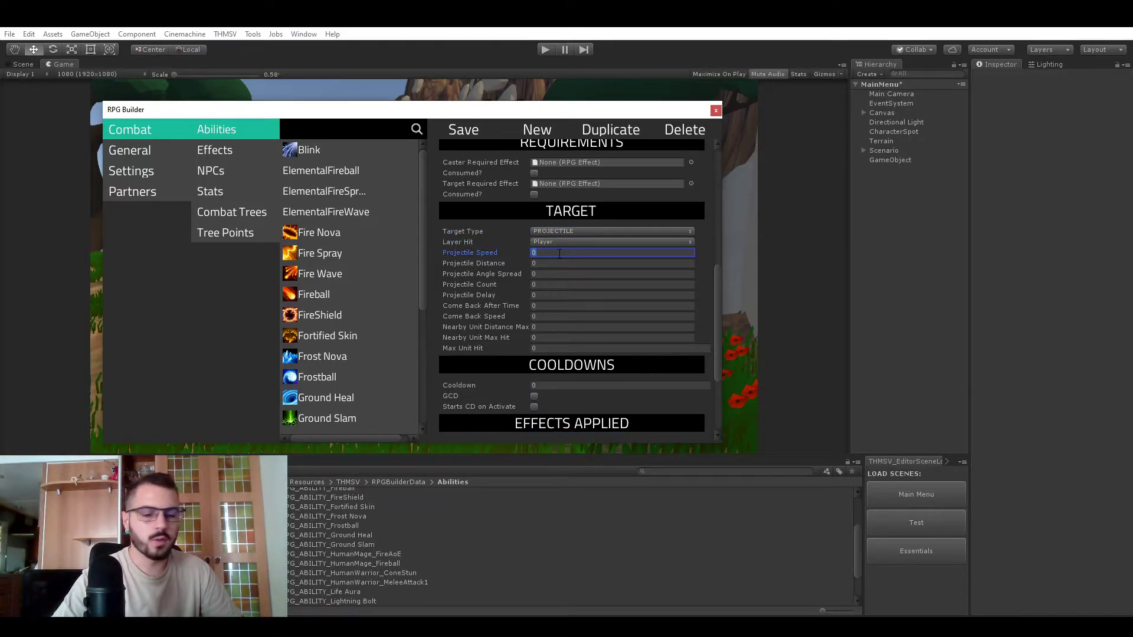
{"action": "type", "text": "60"}
{"action": "left_click", "coordinate": [543, 262]}
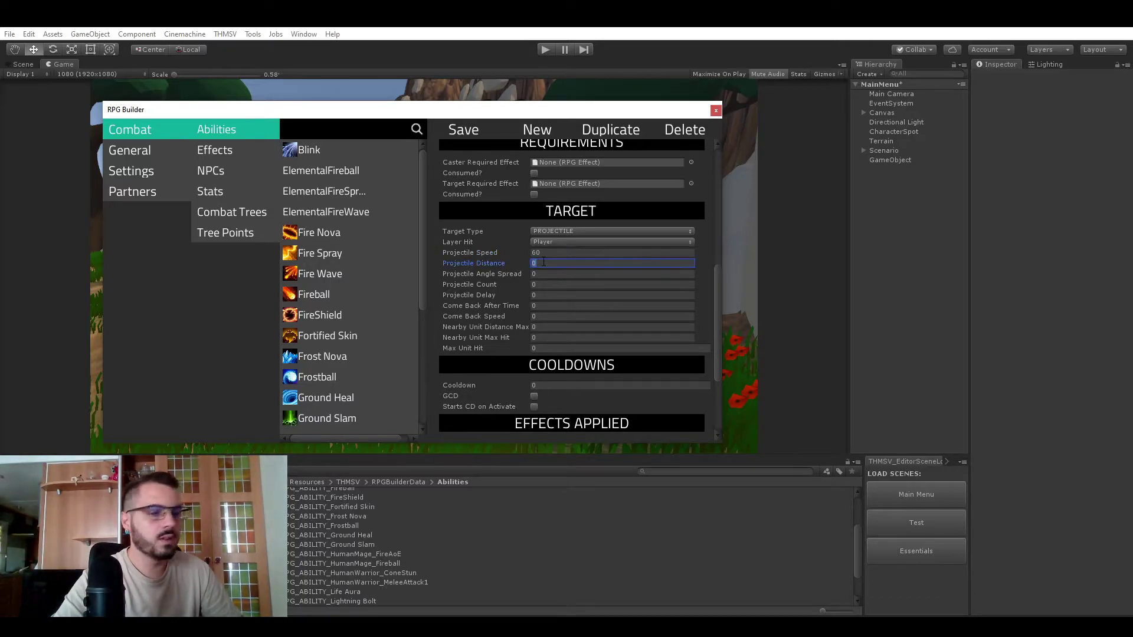
{"action": "type", "text": "50"}
Set the Projectile Angle Spread to 120, the Projectile Count to 25 and the Max Unit Hit to 1
{"action": "left_click", "coordinate": [546, 275]}
{"action": "type", "text": "120"}
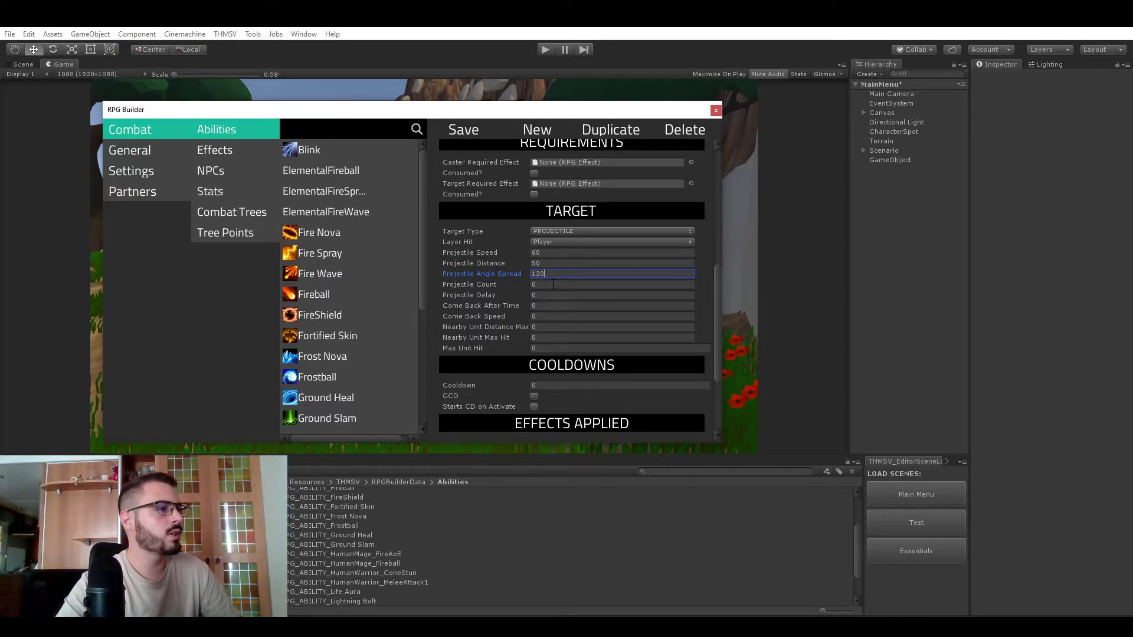
{"action": "left_click", "coordinate": [553, 285]}
{"action": "type", "text": "2"}
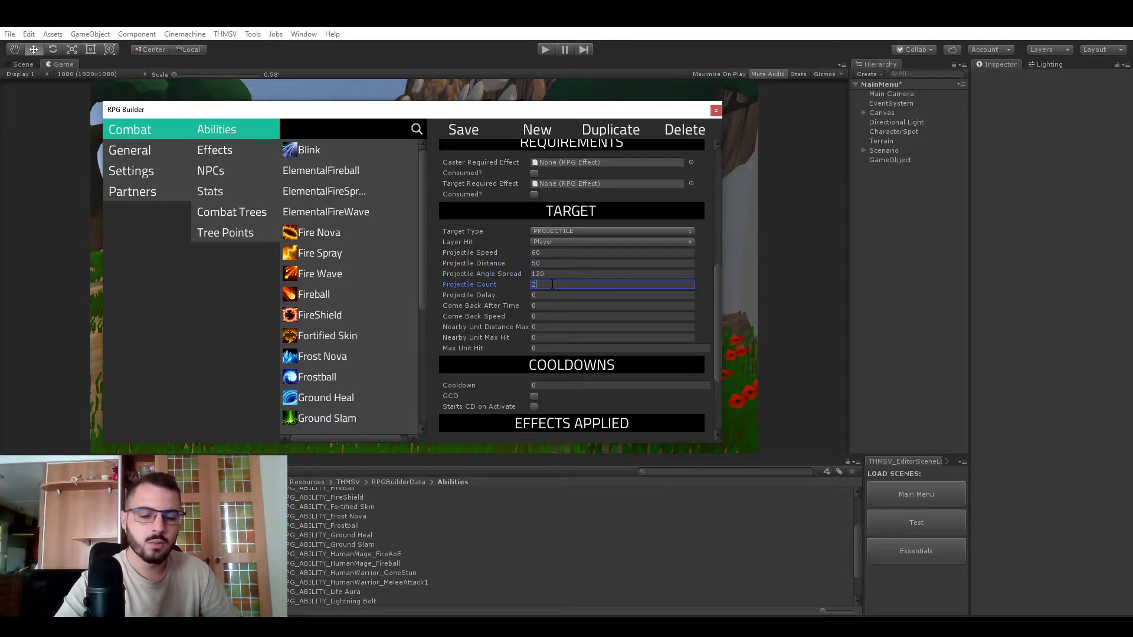
{"action": "type", "text": "5"}
{"action": "left_click", "coordinate": [540, 348]}
{"action": "type", "text": "1"}
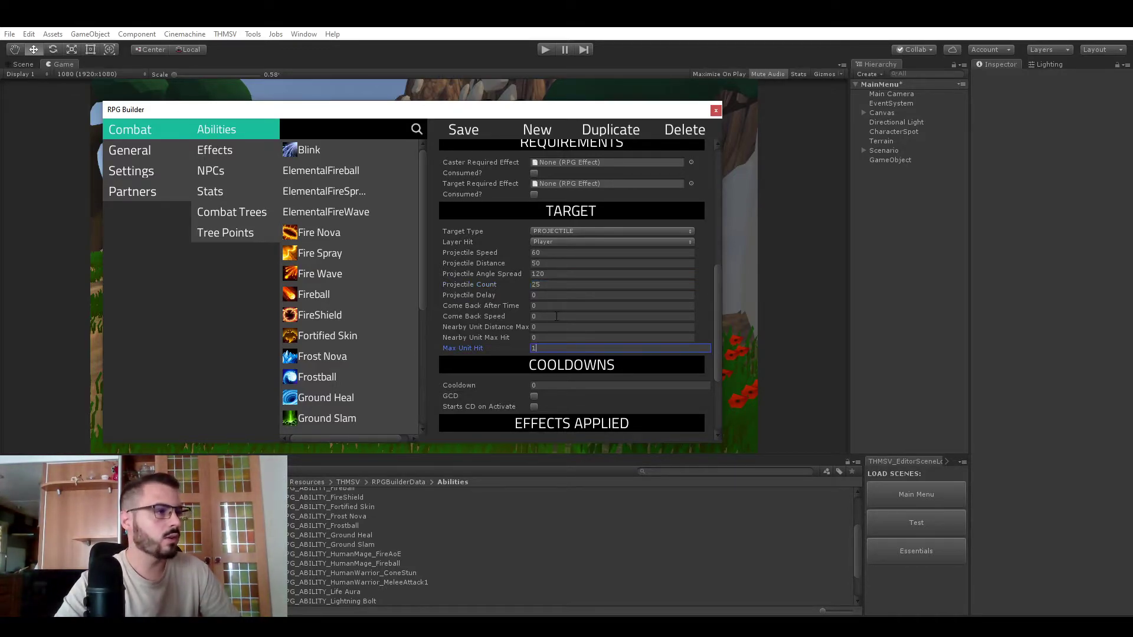
Set the rank's Cooldown to 3 and make the cooldown start on activation
{"action": "scroll", "coordinate": [554, 315], "scroll_direction": "down", "scroll_amount": 3}
{"action": "scroll", "coordinate": [556, 291], "scroll_direction": "down", "scroll_amount": 3}
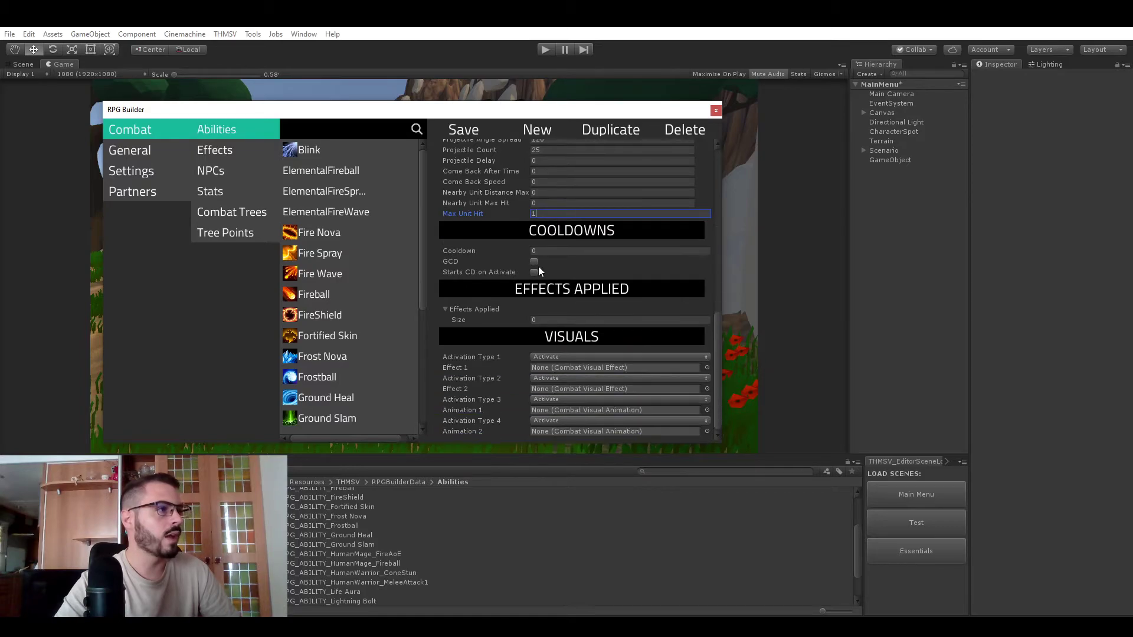
{"action": "left_click", "coordinate": [543, 252]}
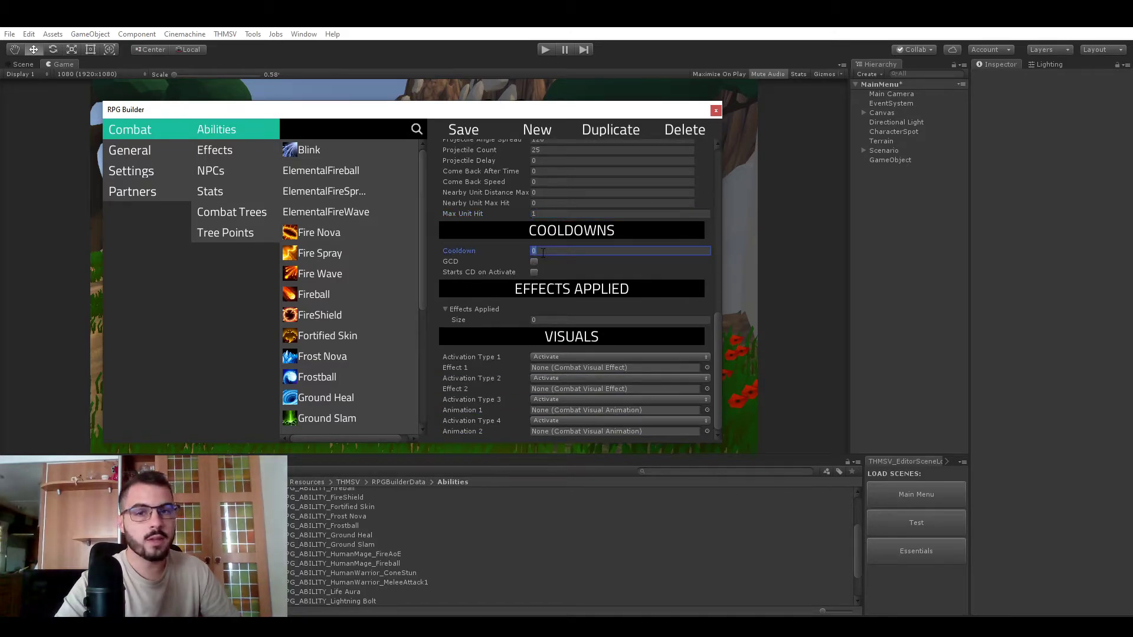
{"action": "type", "text": "3"}
{"action": "left_click", "coordinate": [535, 273]}
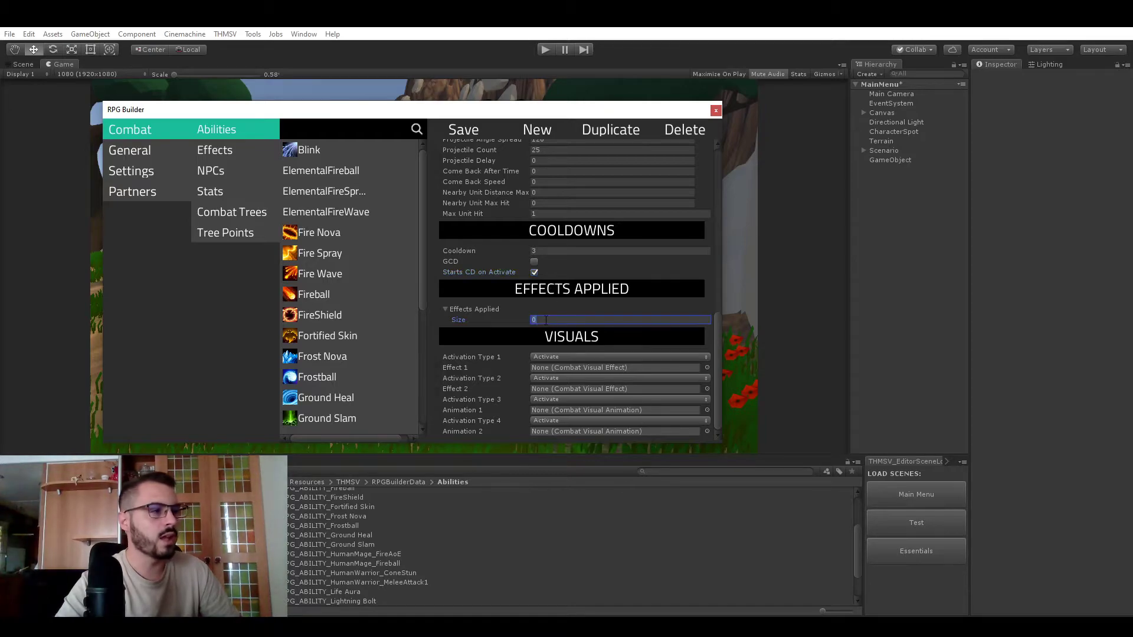
Give the rank two applied effects: RPG_EFFECT_HumanMage_Fireball first and RPG_EFFECT_HumanWarrior_ConeStun second
{"action": "left_click", "coordinate": [546, 319]}
{"action": "type", "text": "2"}
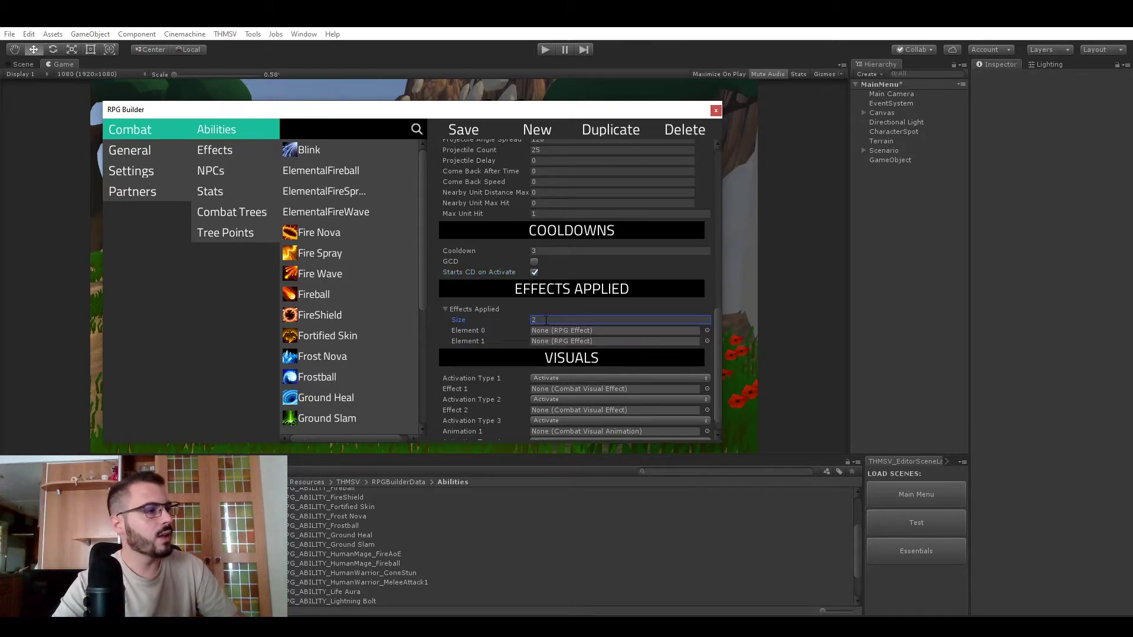
{"action": "left_click", "coordinate": [707, 331]}
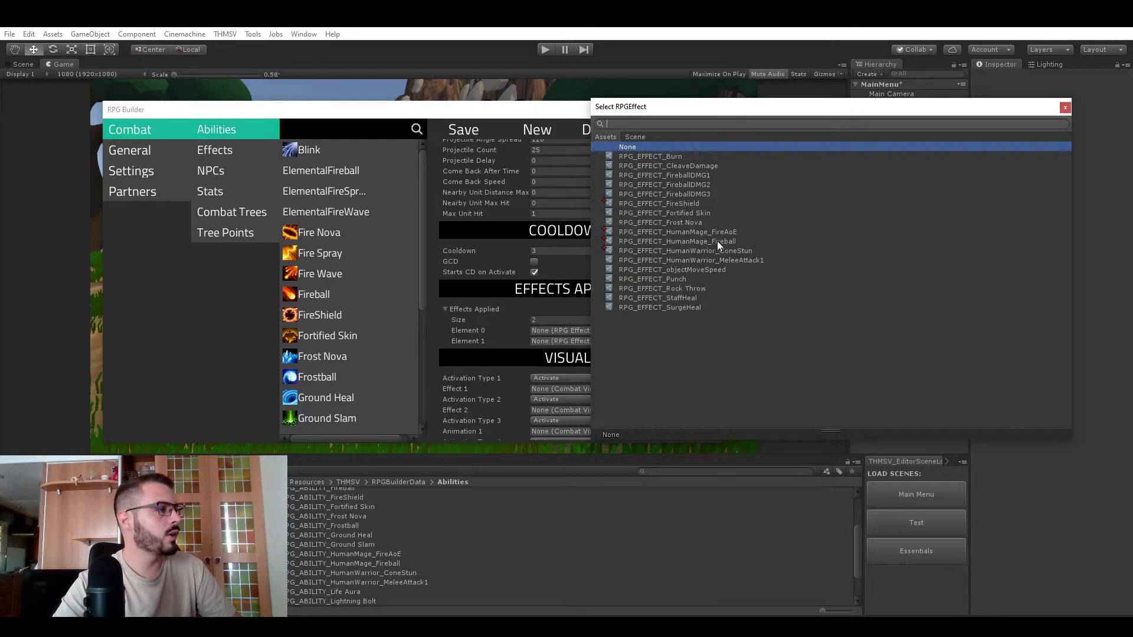
{"action": "double_click", "coordinate": [708, 242]}
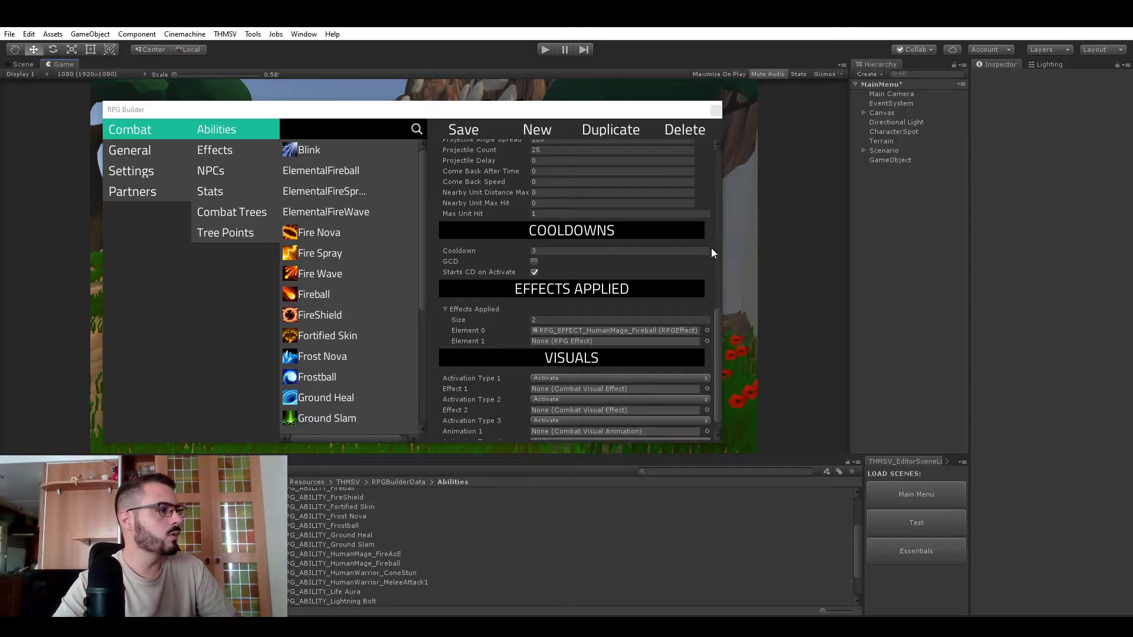
{"action": "left_click", "coordinate": [707, 341]}
{"action": "double_click", "coordinate": [733, 254]}
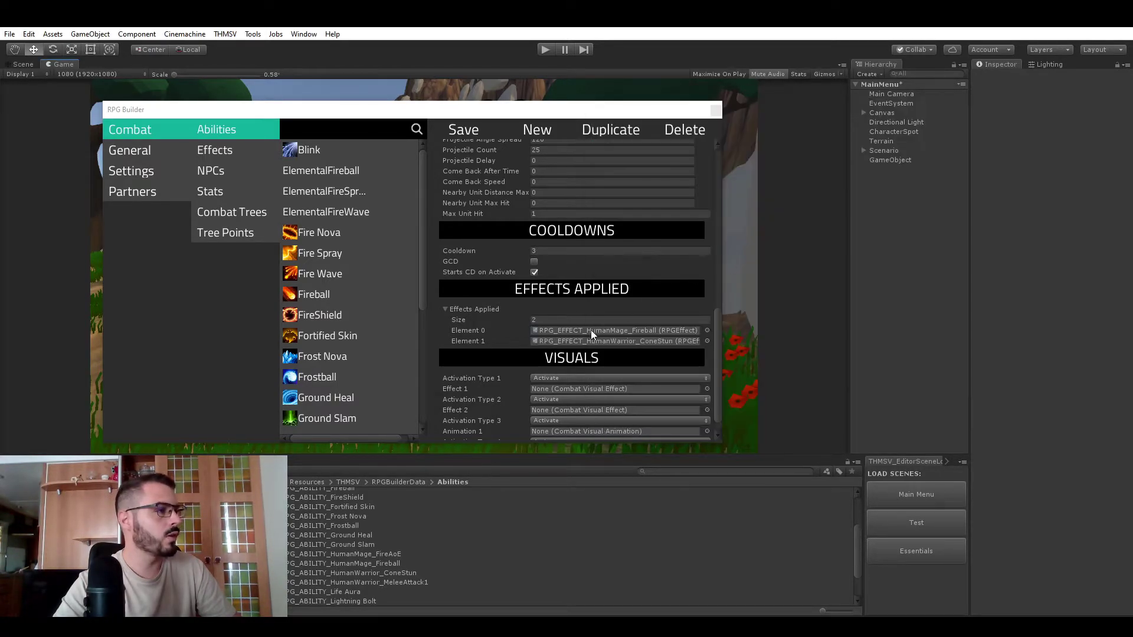
Assign the FireballProjectile asset from CombatVisualEffects as visual Effect 1 and set Activation Type 1 to Completed
{"action": "scroll", "coordinate": [631, 348], "scroll_direction": "down", "scroll_amount": 1}
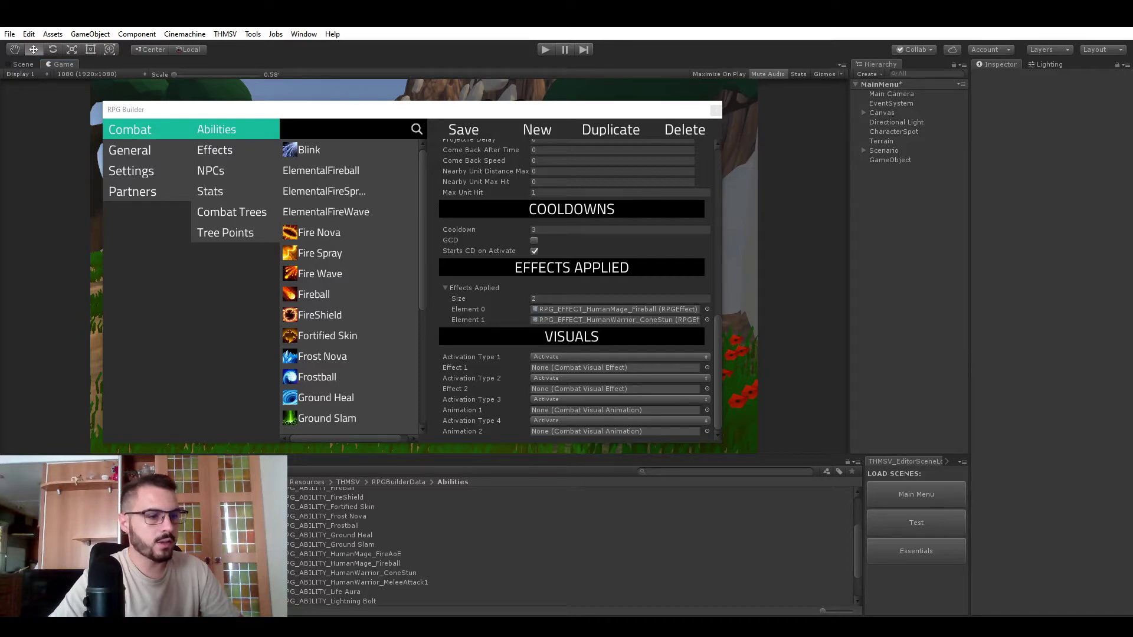
{"action": "scroll", "coordinate": [346, 539], "scroll_direction": "down", "scroll_amount": 2}
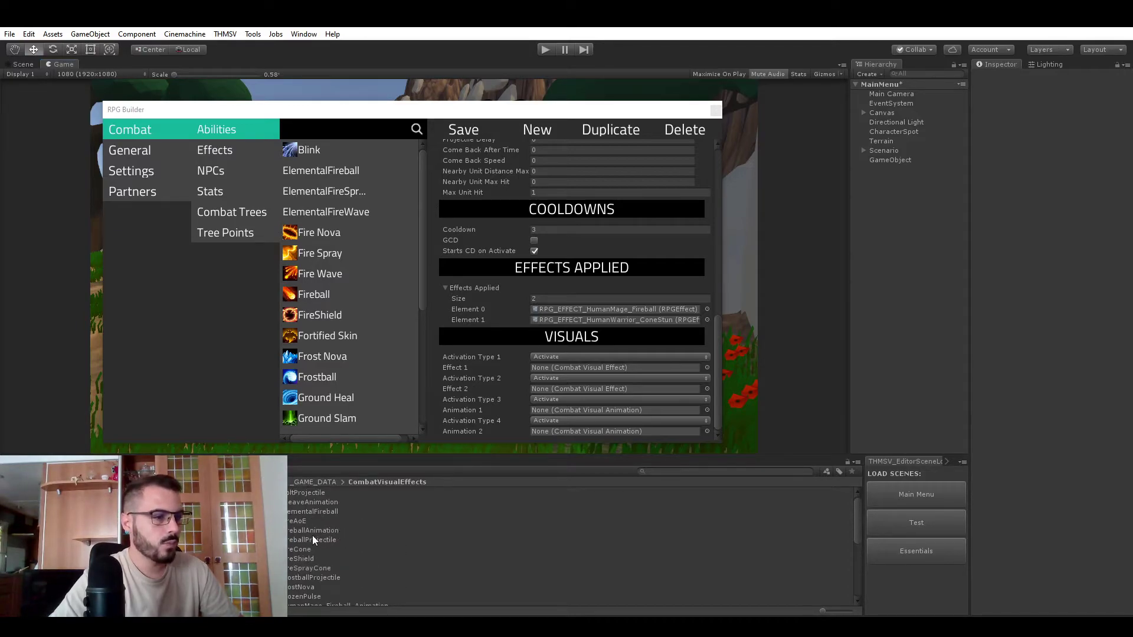
{"action": "left_click_drag", "start_coordinate": [313, 544], "coordinate": [571, 368]}
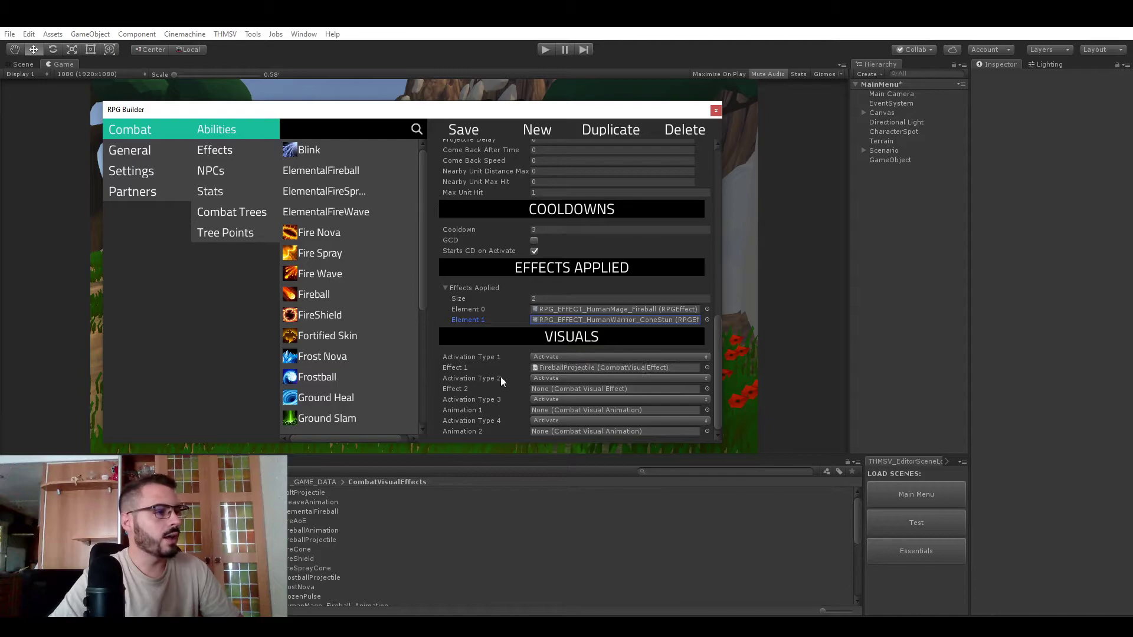
{"action": "left_click", "coordinate": [559, 356]}
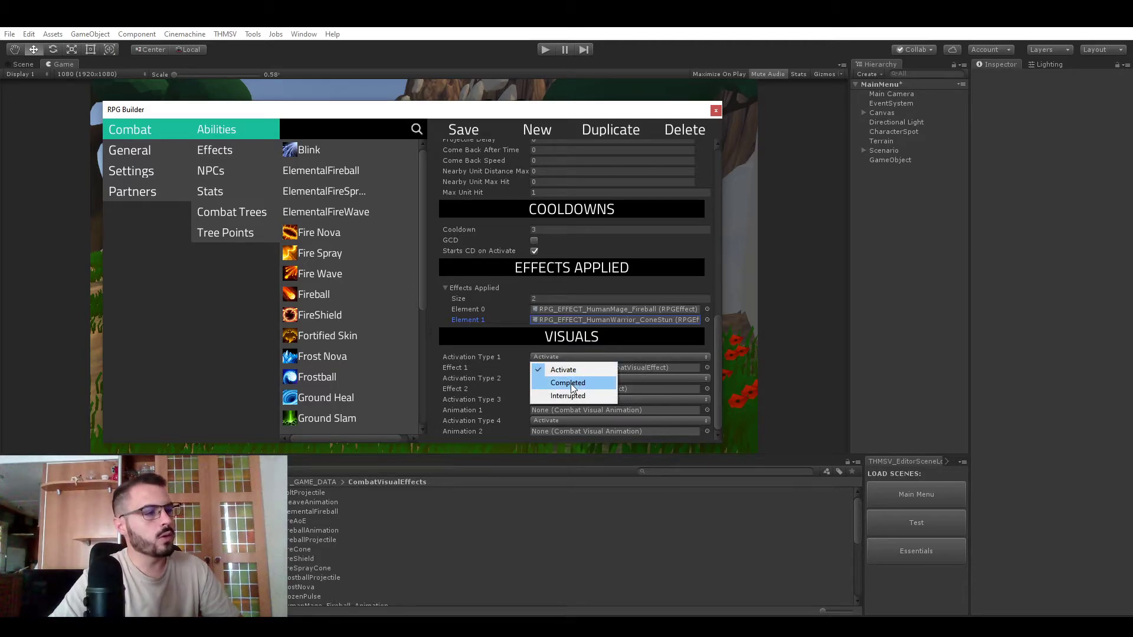
{"action": "left_click", "coordinate": [569, 384]}
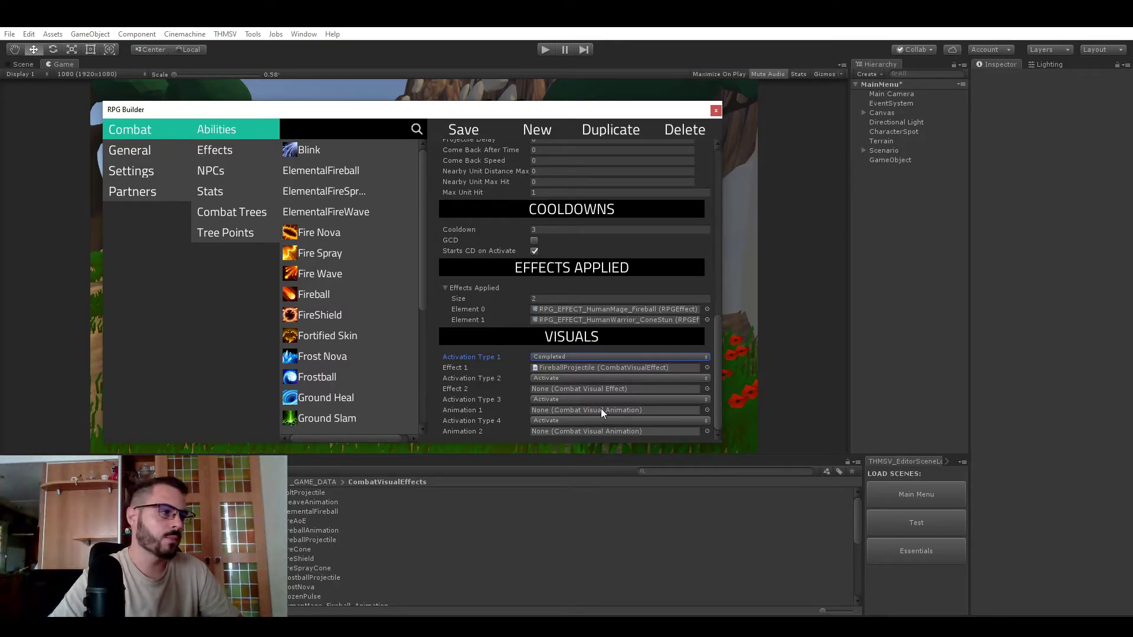
Assign HumanMage_Fireball_Animation as the rank's Animation 1 and save the ability
{"action": "scroll", "coordinate": [358, 533], "scroll_direction": "down", "scroll_amount": 3}
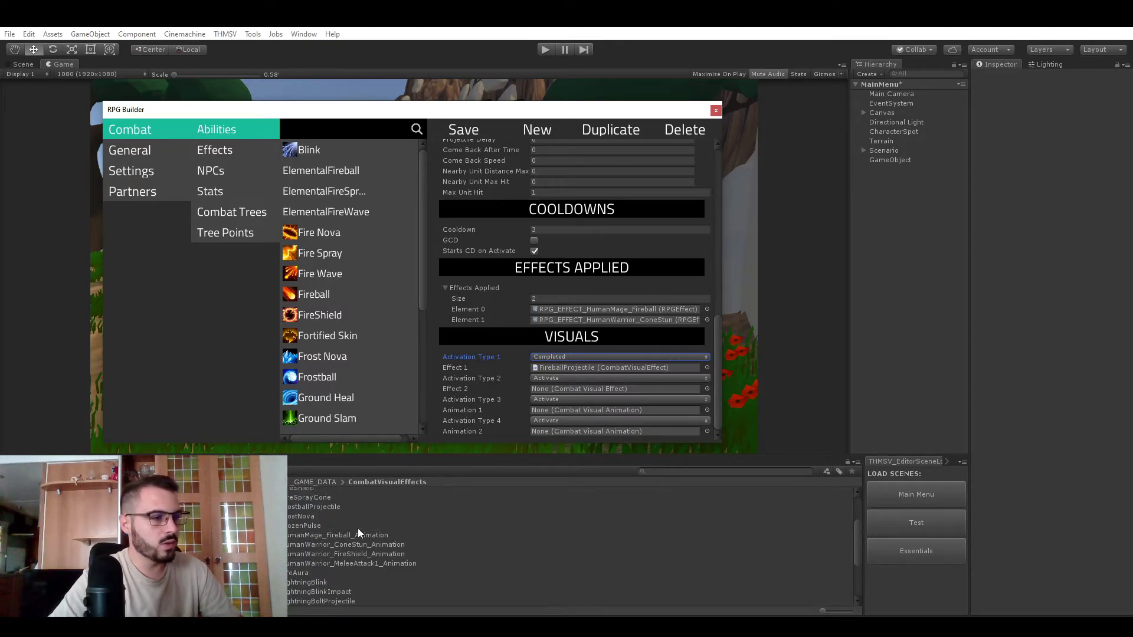
{"action": "left_click_drag", "start_coordinate": [363, 539], "coordinate": [568, 416]}
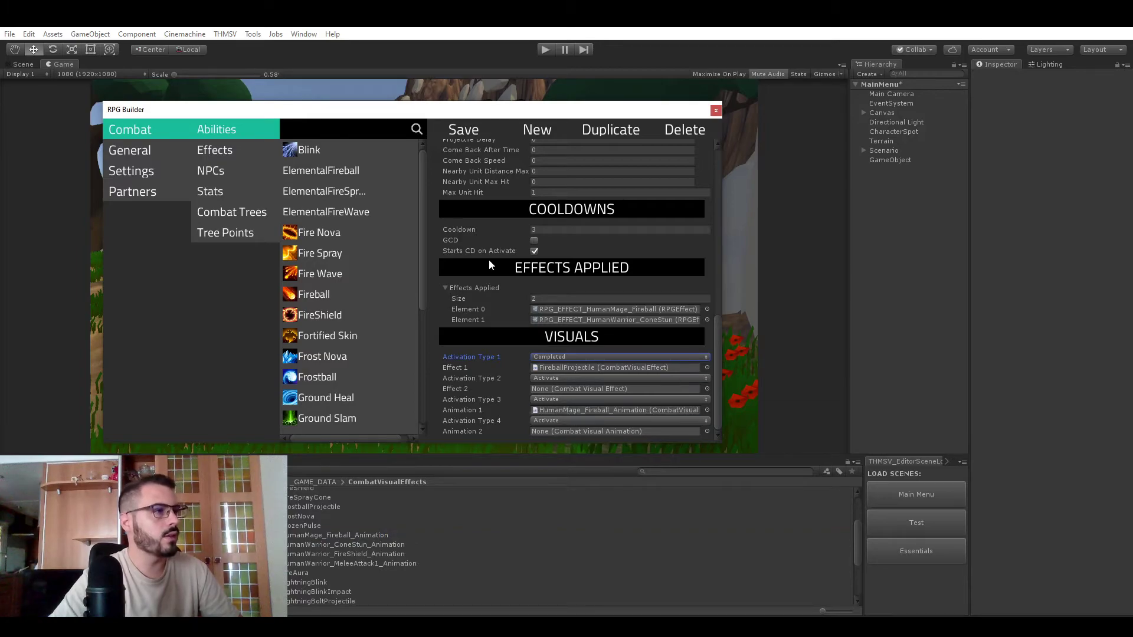
{"action": "left_click", "coordinate": [466, 130]}
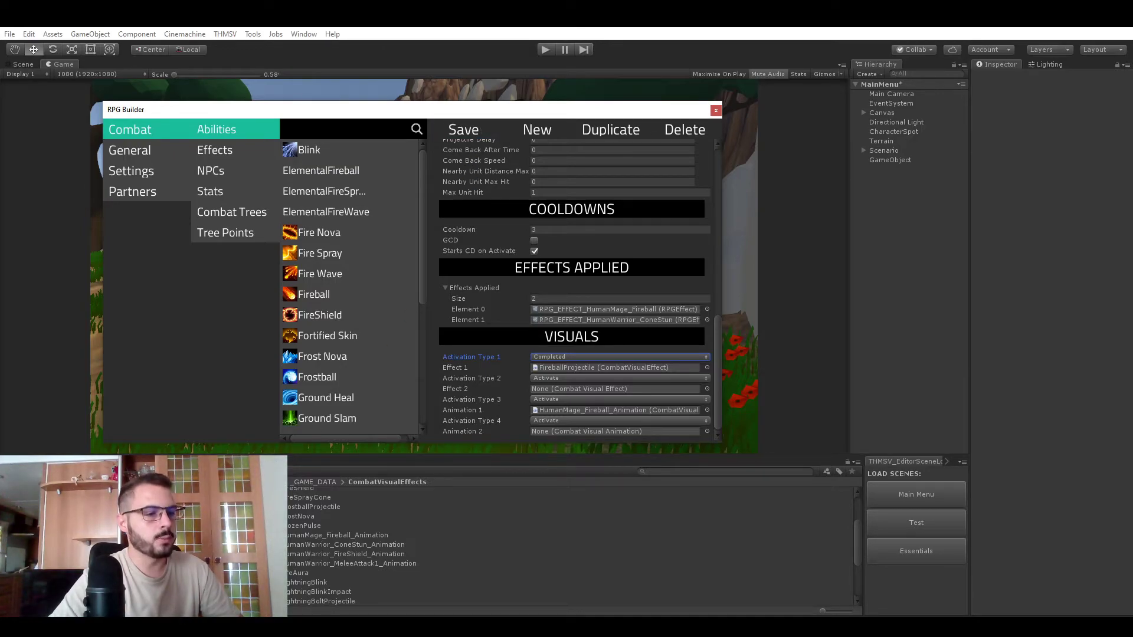
Open the rank data asset of RPG_ABILITY_Mage_CrazyFireballs from the Abilities folder and set its Range to 50
{"action": "left_click", "coordinate": [118, 527]}
{"action": "scroll", "coordinate": [396, 574], "scroll_direction": "up", "scroll_amount": 3}
{"action": "scroll", "coordinate": [379, 555], "scroll_direction": "down", "scroll_amount": 4}
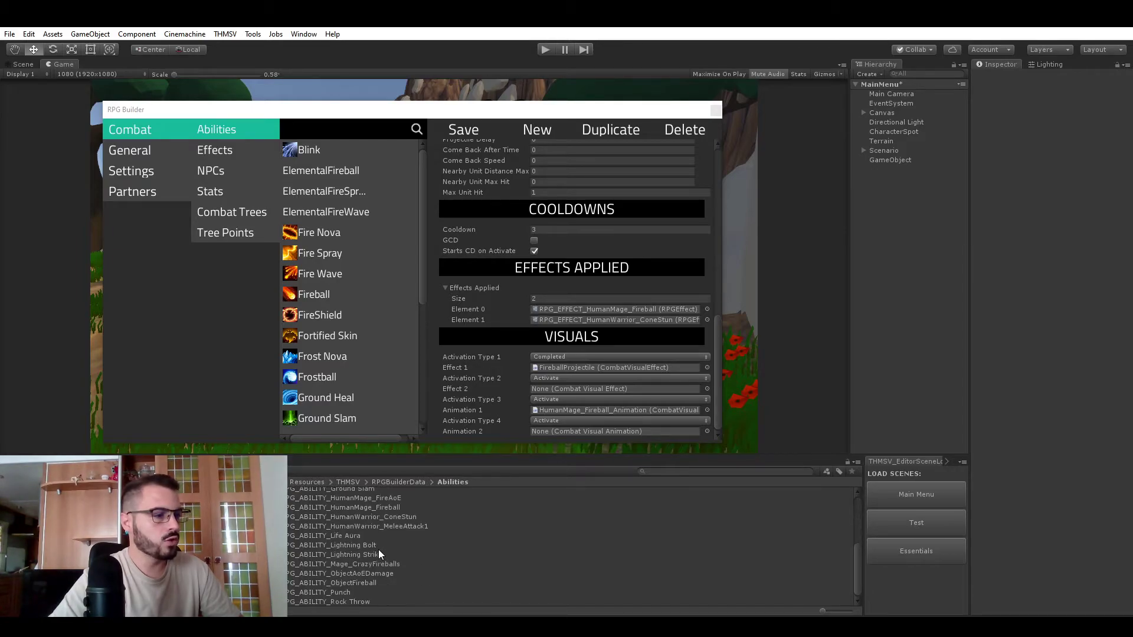
{"action": "left_click", "coordinate": [377, 565]}
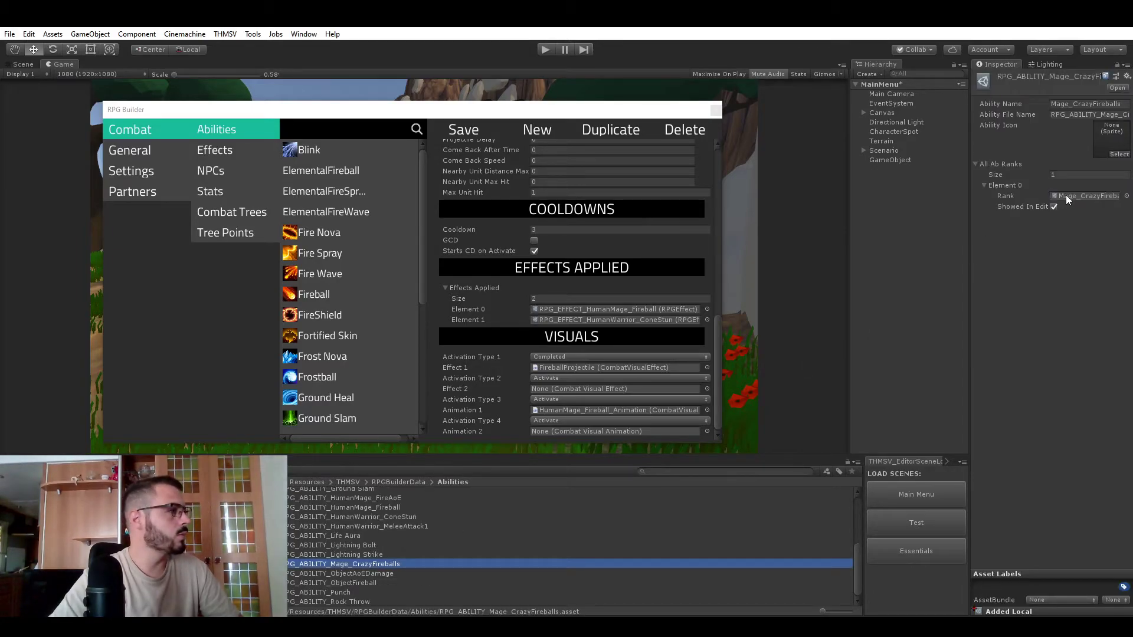
{"action": "double_click", "coordinate": [1068, 197]}
{"action": "left_click", "coordinate": [1072, 232]}
{"action": "type", "text": "50"}
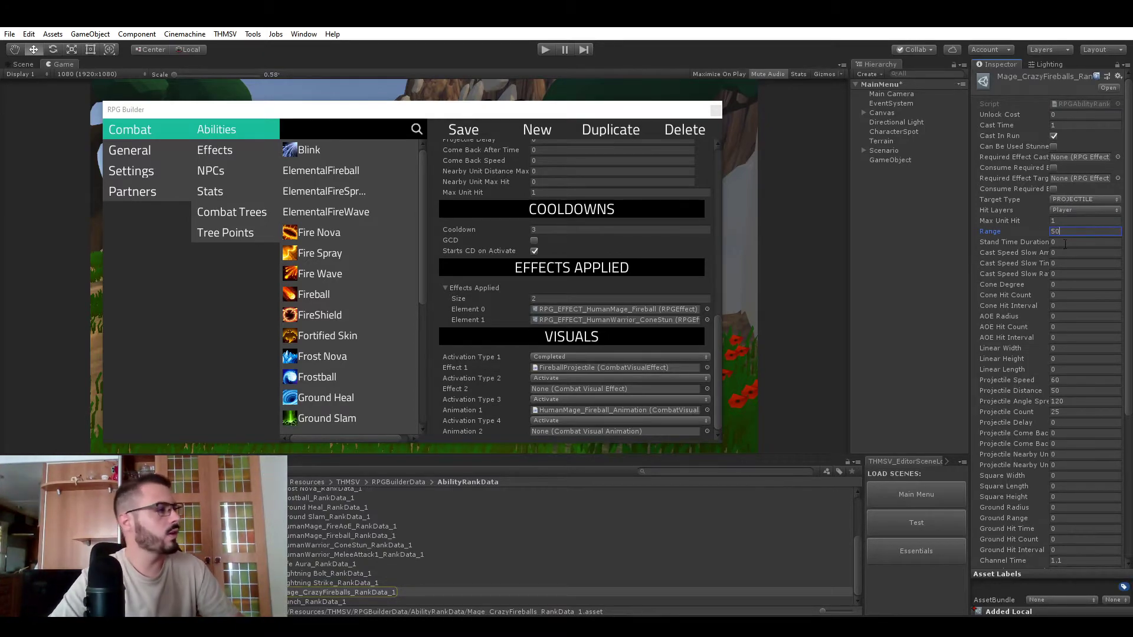
{"action": "left_click", "coordinate": [885, 245]}
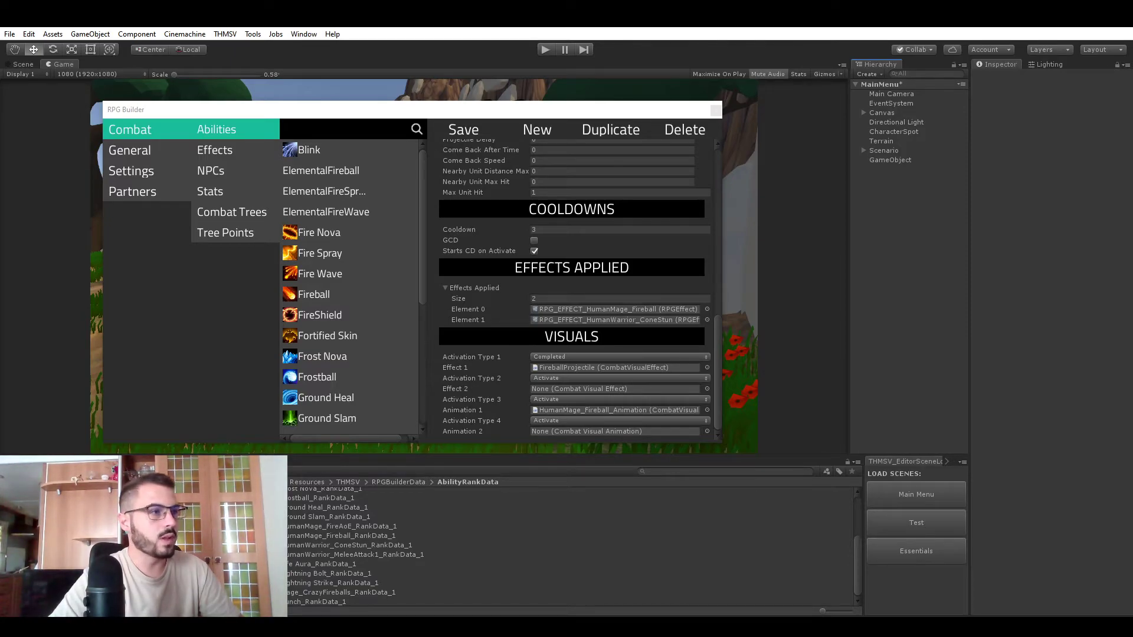
Add RPG_ABILITY_Mage_CrazyFireballs as a third ability of the Human Mage NPC and save the NPC
{"action": "left_click", "coordinate": [219, 177]}
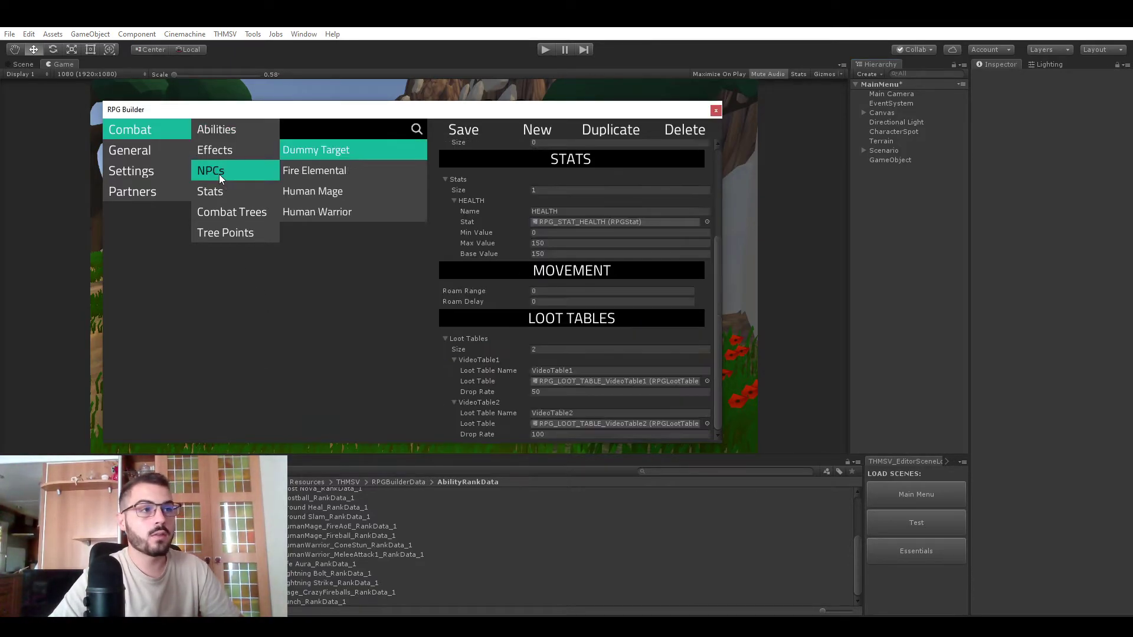
{"action": "left_click", "coordinate": [313, 191]}
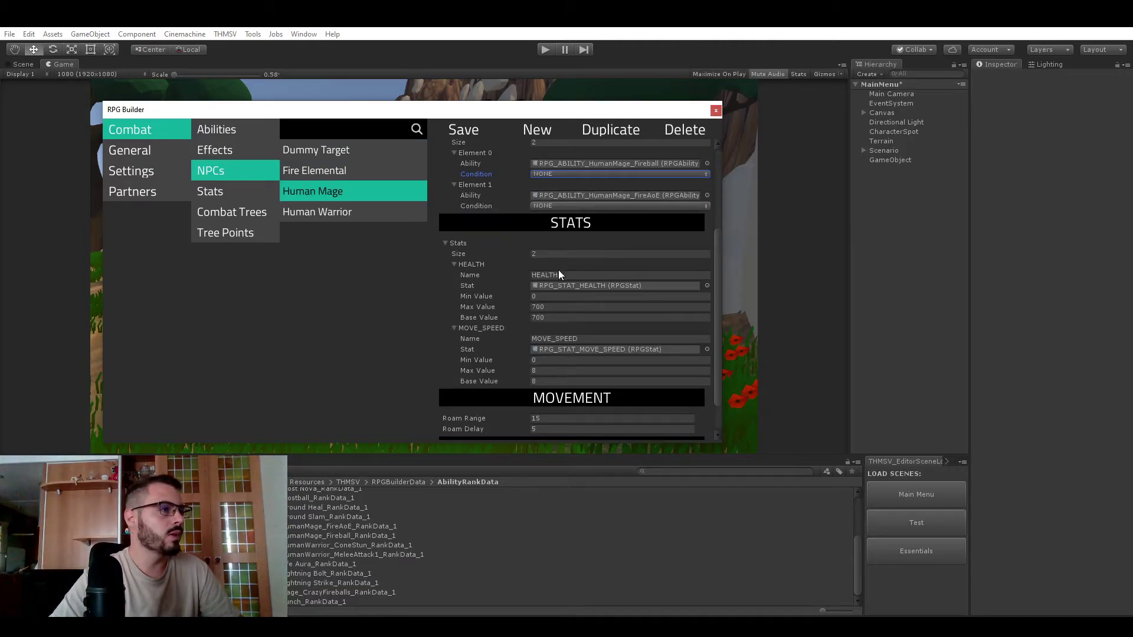
{"action": "scroll", "coordinate": [561, 275], "scroll_direction": "down", "scroll_amount": 1}
{"action": "scroll", "coordinate": [598, 353], "scroll_direction": "up", "scroll_amount": 5}
{"action": "left_click", "coordinate": [545, 284]}
{"action": "type", "text": "3"}
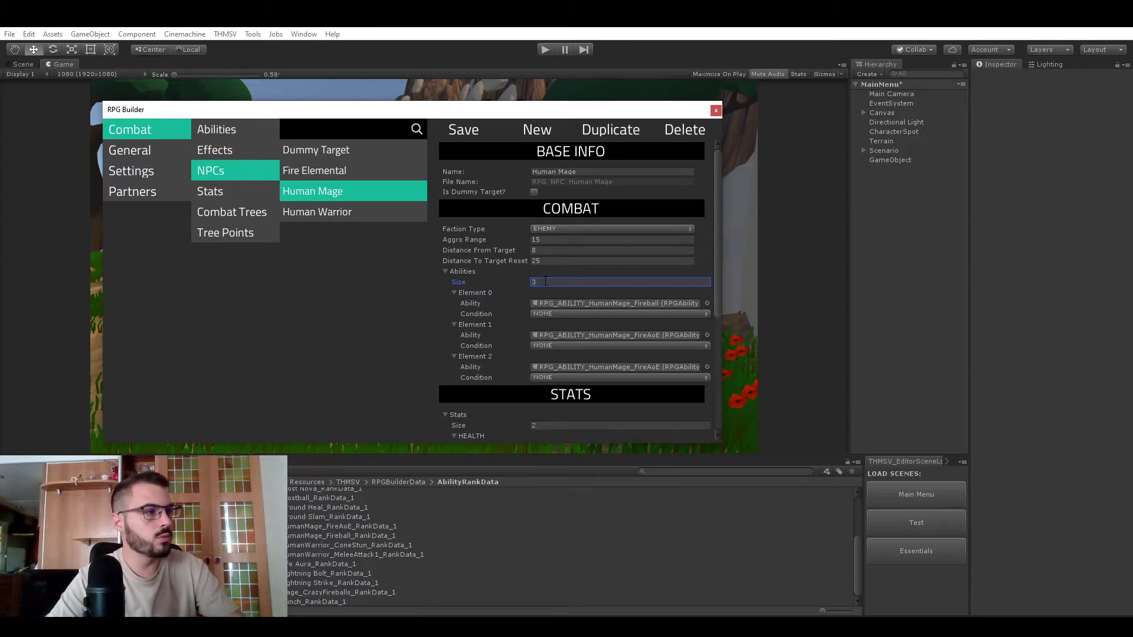
{"action": "left_click", "coordinate": [707, 367]}
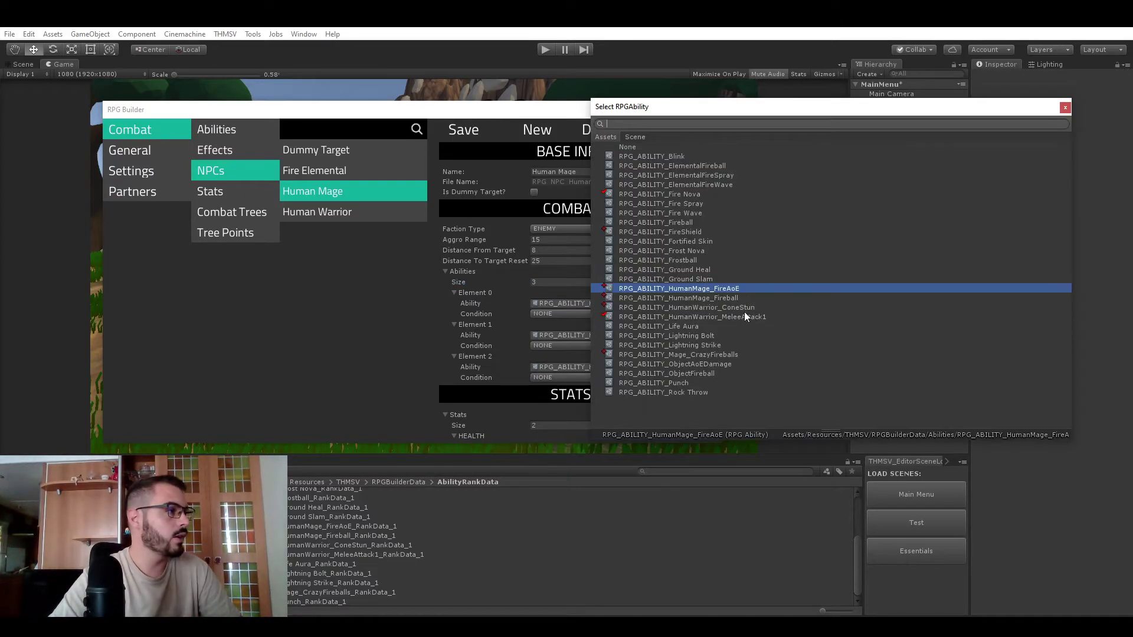
{"action": "double_click", "coordinate": [712, 355]}
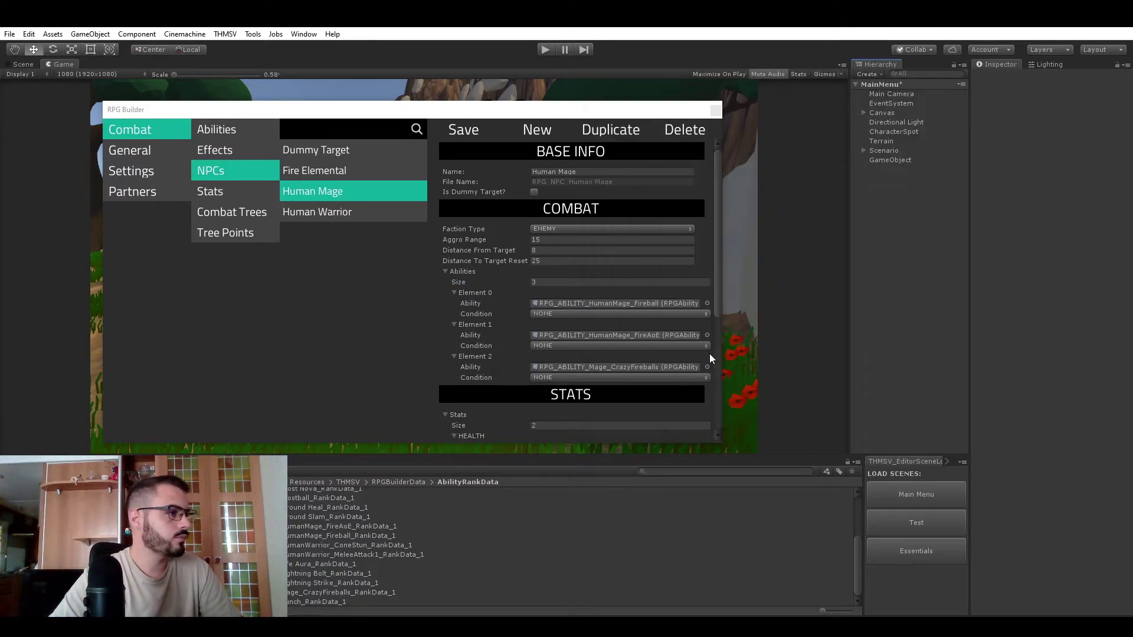
{"action": "left_click", "coordinate": [469, 131]}
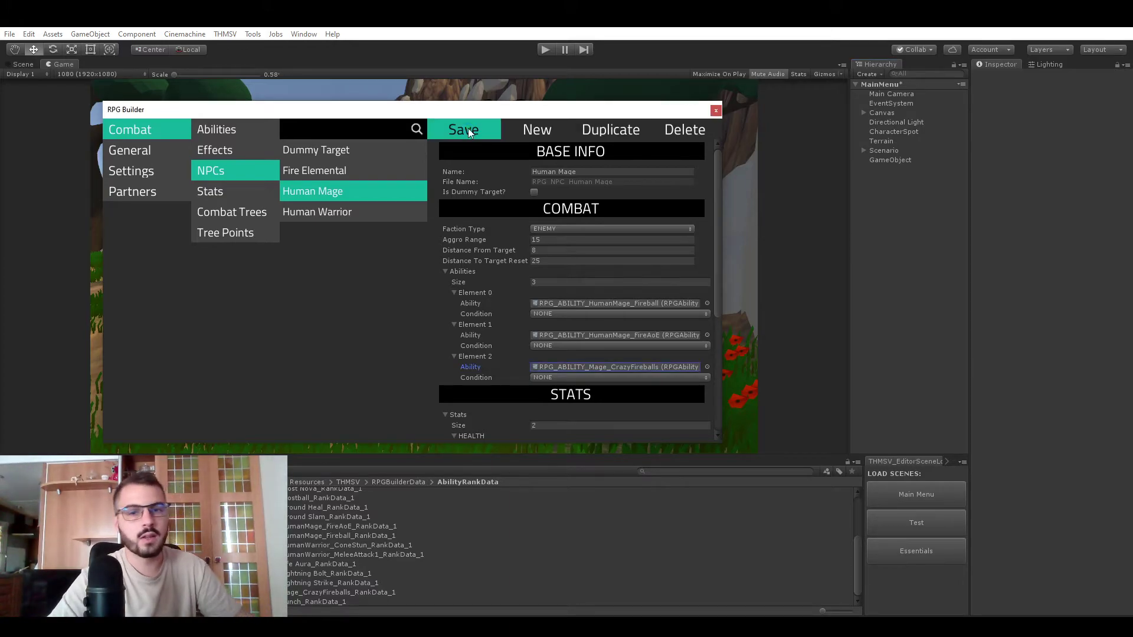
Close the RPG Builder window, start play mode and continue the game with an existing character
{"action": "left_click", "coordinate": [716, 110]}
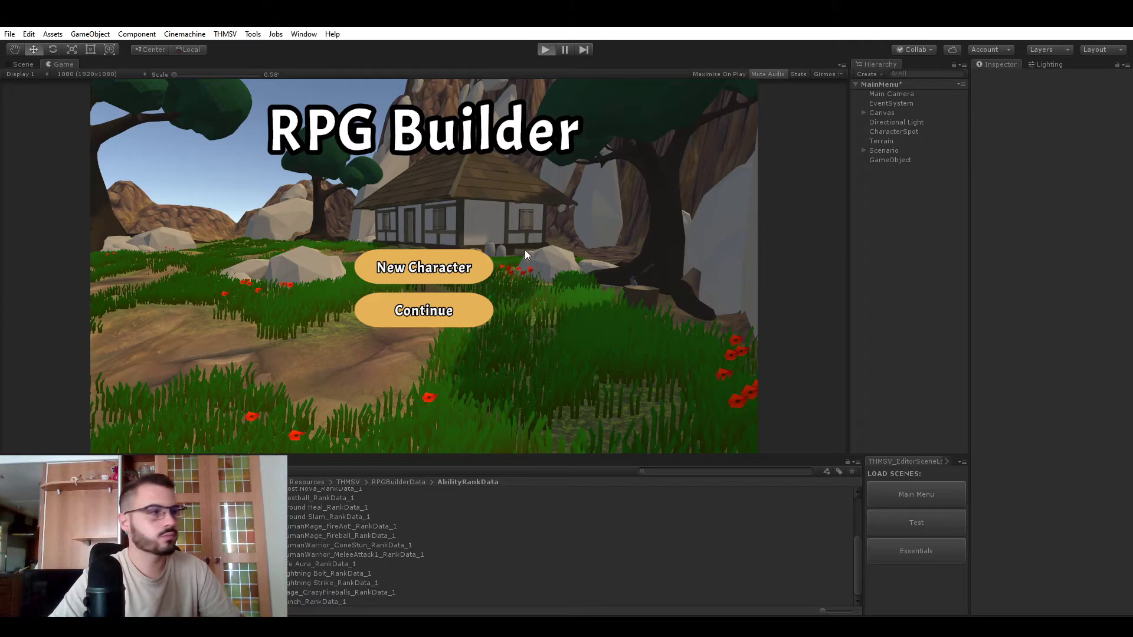
{"action": "left_click", "coordinate": [436, 313]}
{"action": "left_click", "coordinate": [423, 399]}
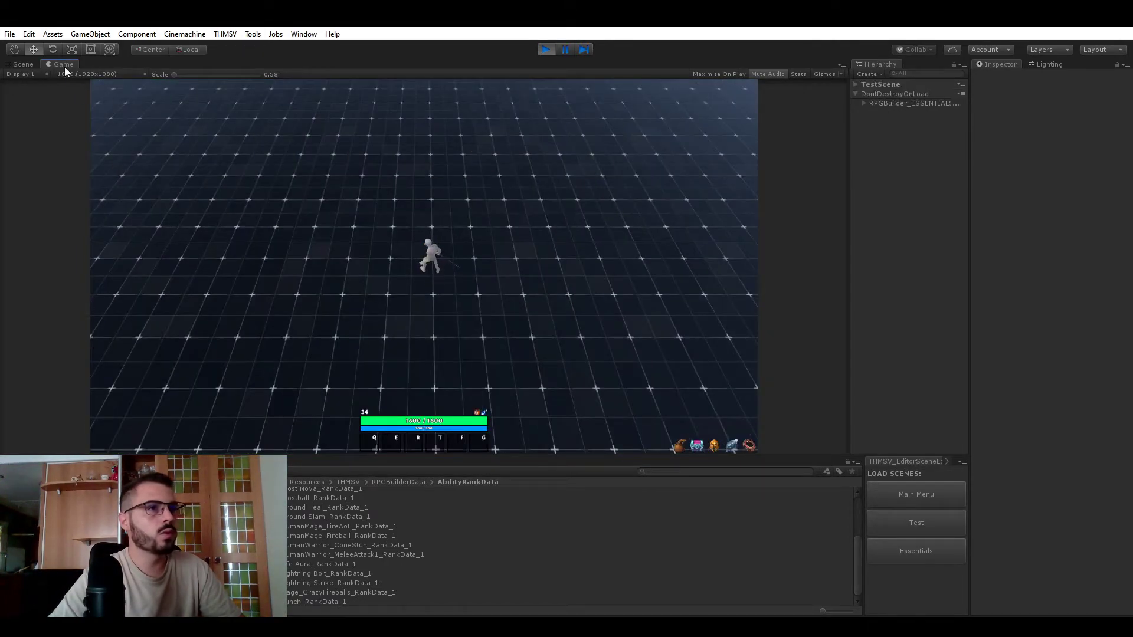
Select Human_Male(Clone) under TestScene in the Scene view and move the player character across the ground towards the test area
{"action": "left_click", "coordinate": [27, 65]}
{"action": "scroll", "coordinate": [504, 180], "scroll_direction": "up", "scroll_amount": 3}
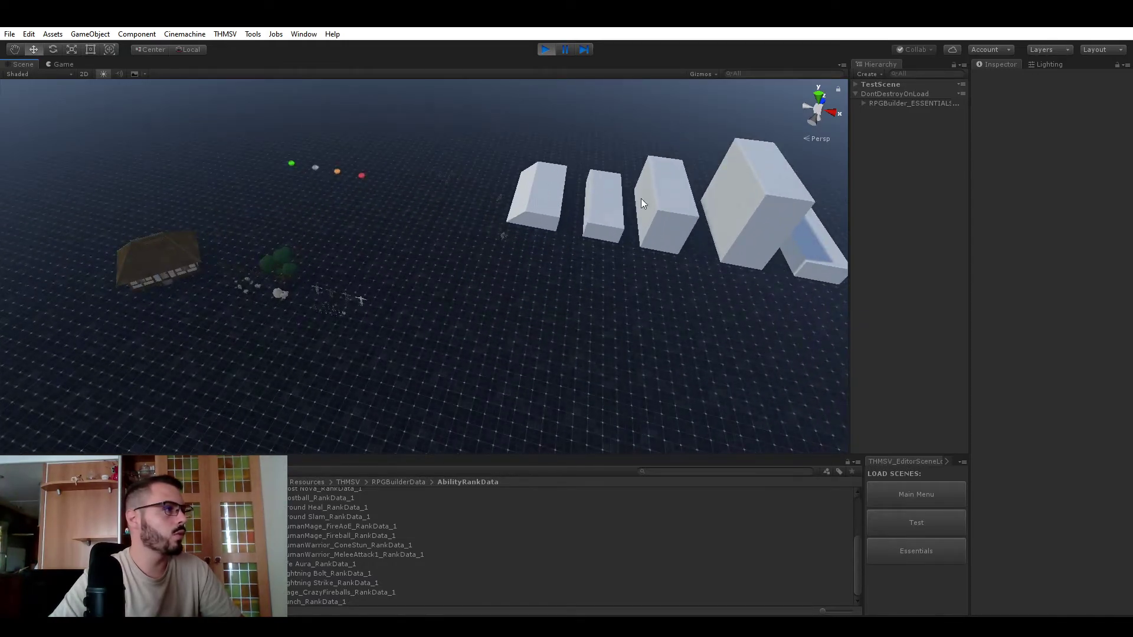
{"action": "left_click", "coordinate": [856, 85]}
{"action": "left_click", "coordinate": [908, 171]}
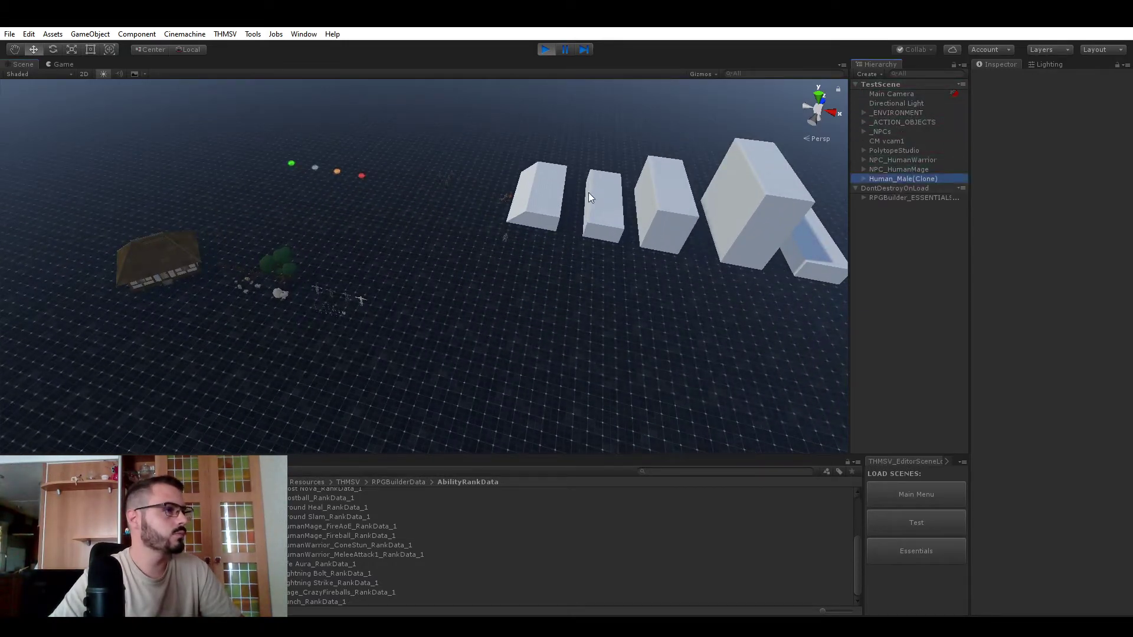
{"action": "scroll", "coordinate": [486, 199], "scroll_direction": "down", "scroll_amount": 2}
{"action": "scroll", "coordinate": [490, 199], "scroll_direction": "down", "scroll_amount": 3}
{"action": "left_click_drag", "start_coordinate": [202, 358], "coordinate": [439, 233]}
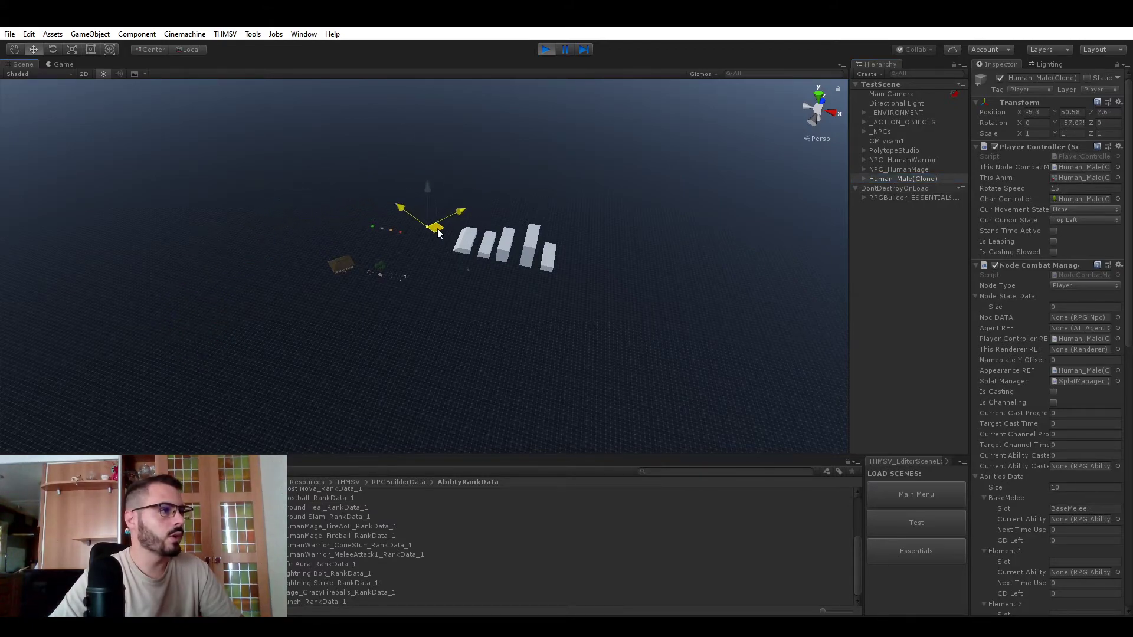
{"action": "scroll", "coordinate": [462, 232], "scroll_direction": "up", "scroll_amount": 6}
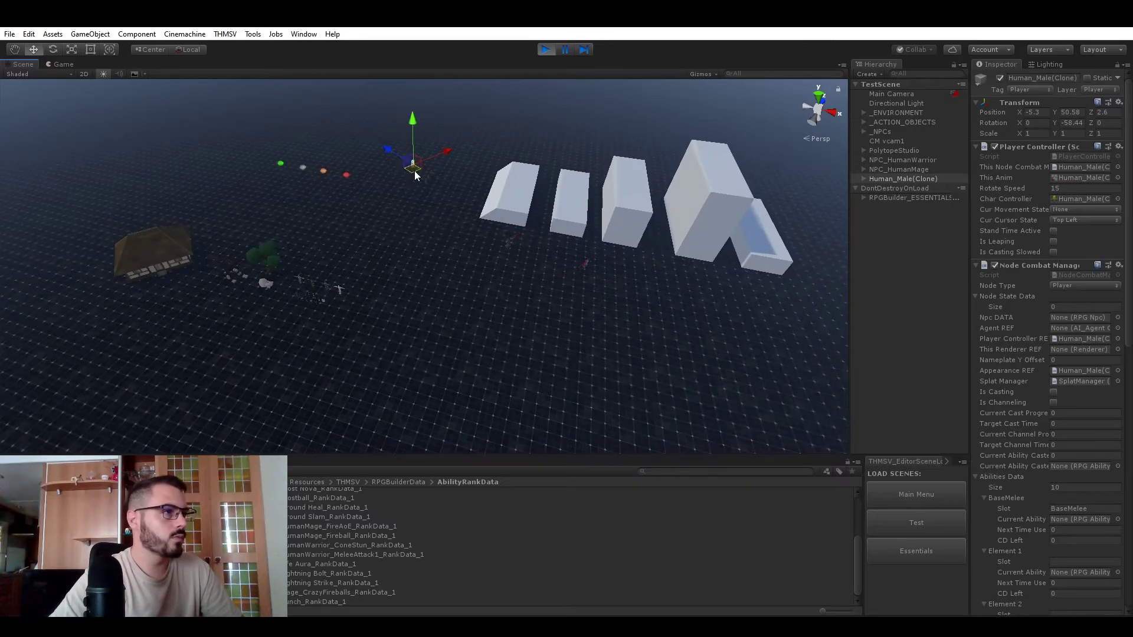
Return to the Game view, enable Maximize On Play and run the character around near the dummy targets
{"action": "left_click", "coordinate": [61, 63]}
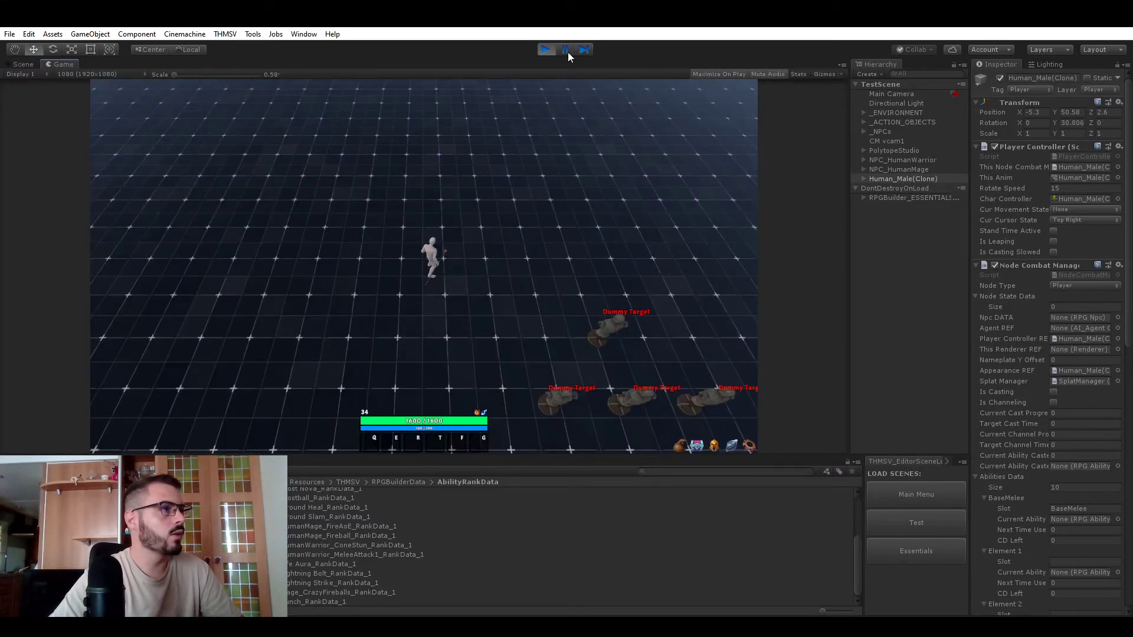
{"action": "left_click", "coordinate": [714, 74]}
{"action": "key", "text": "s"}
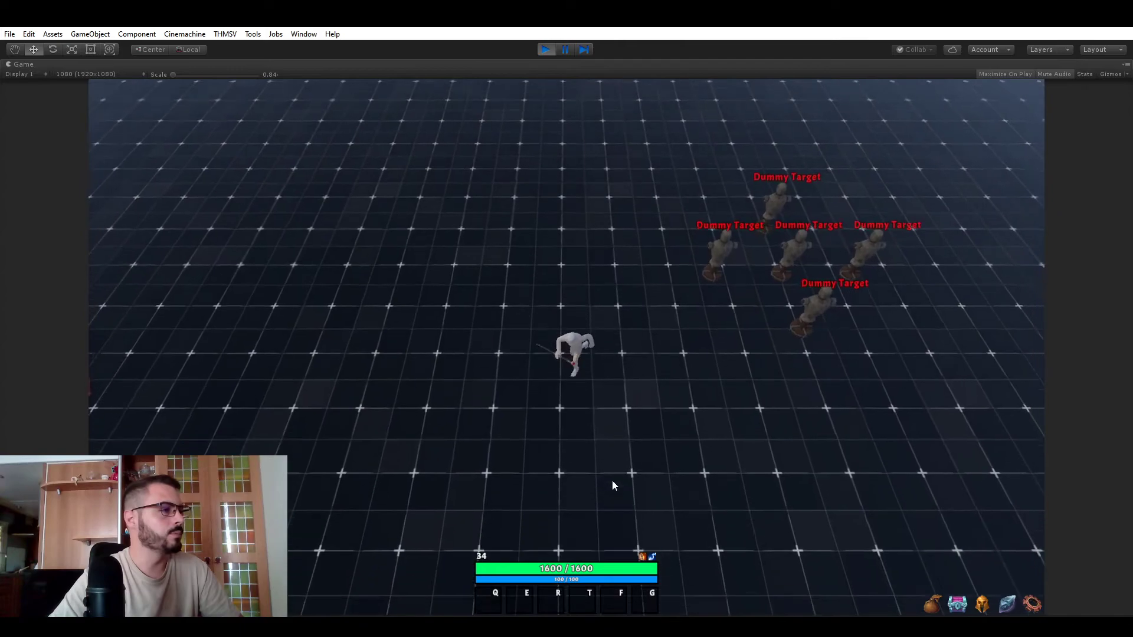
{"action": "key", "text": "w"}
Assign three fire abilities from the first combat tree to slots Q, E and R, and the second tree's first ability to slot F
{"action": "left_click", "coordinate": [1007, 605]}
{"action": "mouse_move", "coordinate": [230, 338]}
{"action": "left_mouse_down"}
{"action": "mouse_move", "coordinate": [488, 599]}
{"action": "mouse_move", "coordinate": [519, 596]}
{"action": "left_mouse_up"}
{"action": "left_click_drag", "start_coordinate": [330, 441], "coordinate": [552, 608]}
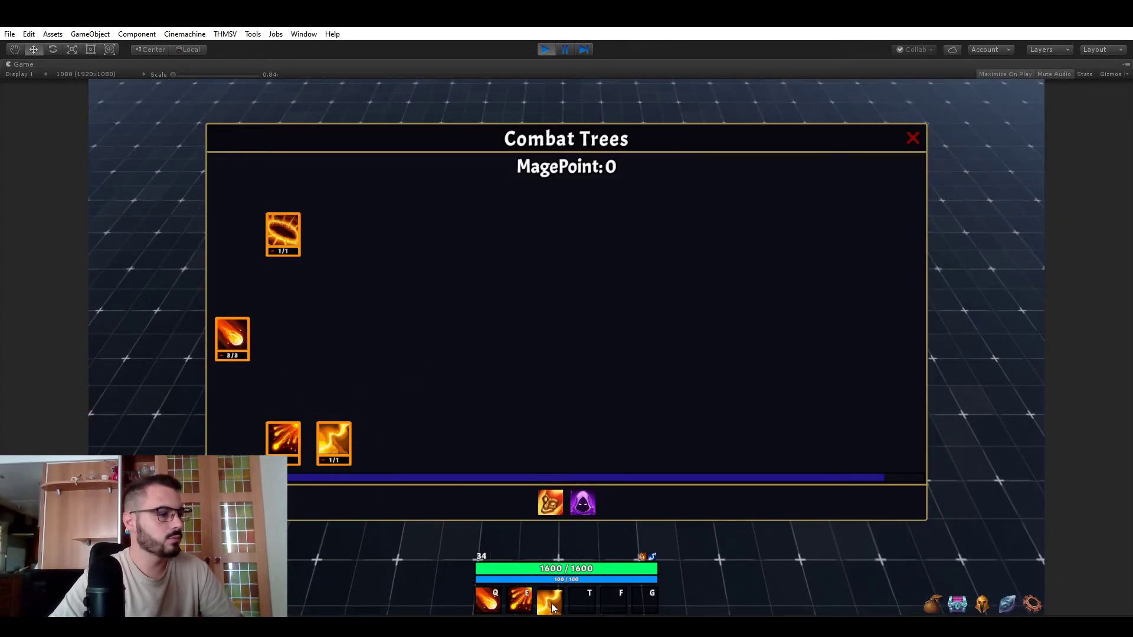
{"action": "left_click", "coordinate": [583, 503]}
{"action": "left_click_drag", "start_coordinate": [232, 337], "coordinate": [614, 601]}
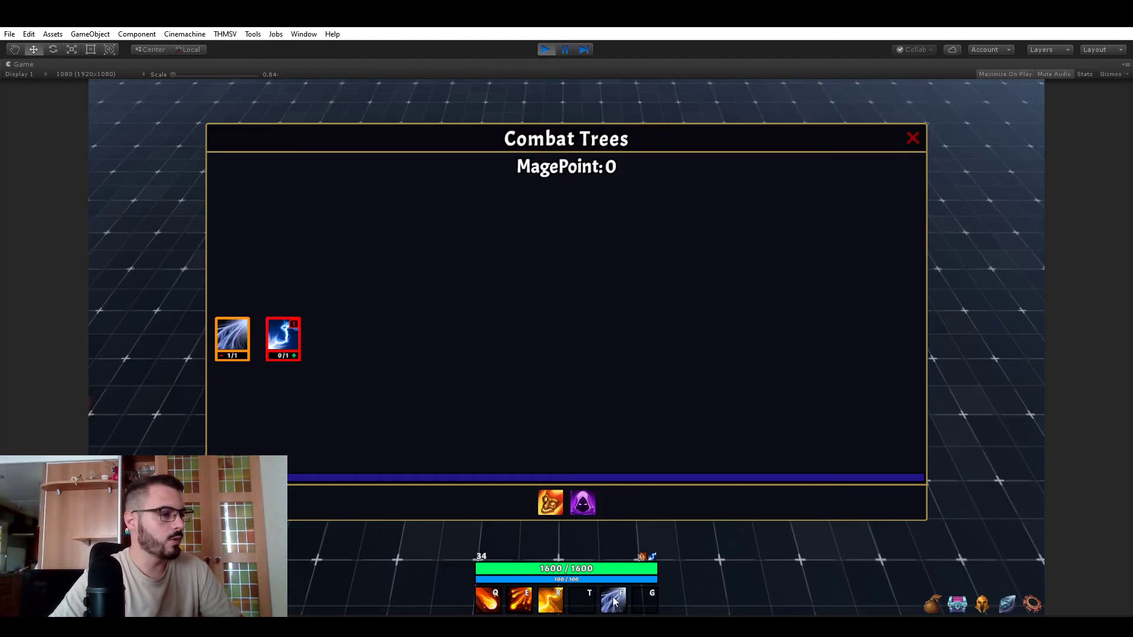
{"action": "left_click", "coordinate": [912, 141]}
Check the player character's location in the Scene view and return to the maximized Game view
{"action": "key", "text": "f"}
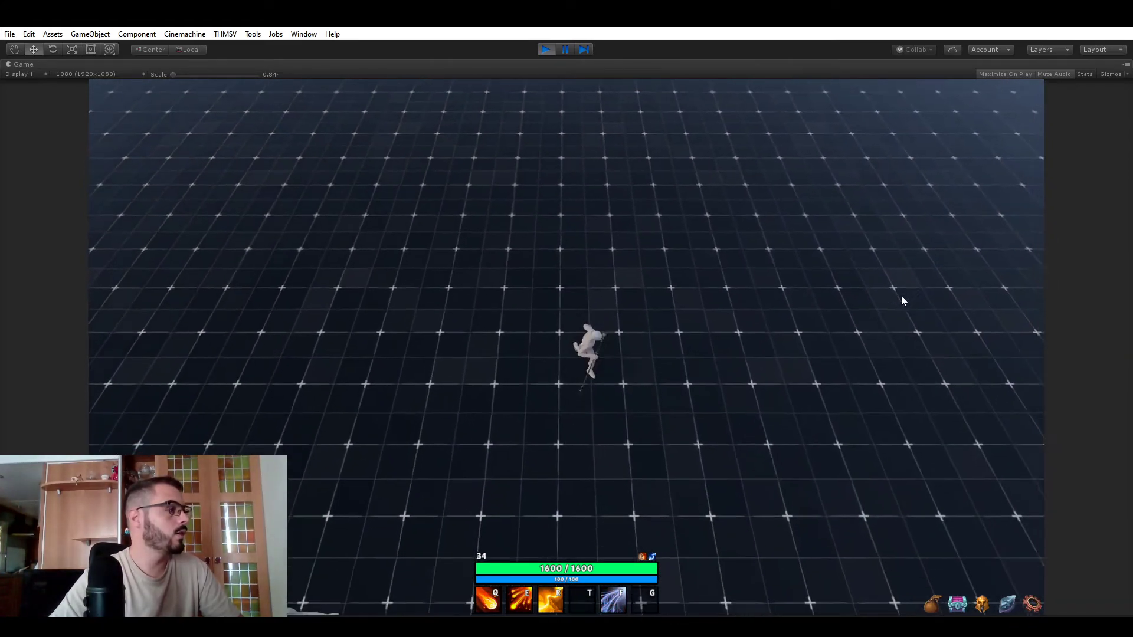
{"action": "left_click", "coordinate": [1001, 75]}
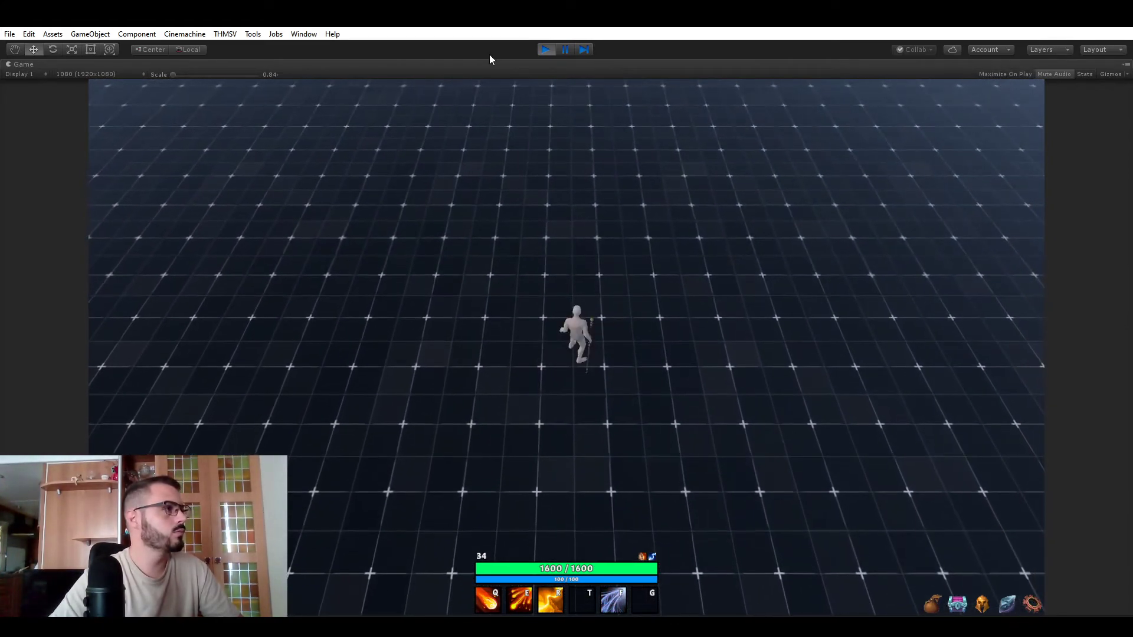
{"action": "double_click", "coordinate": [565, 53]}
{"action": "left_click", "coordinate": [23, 65]}
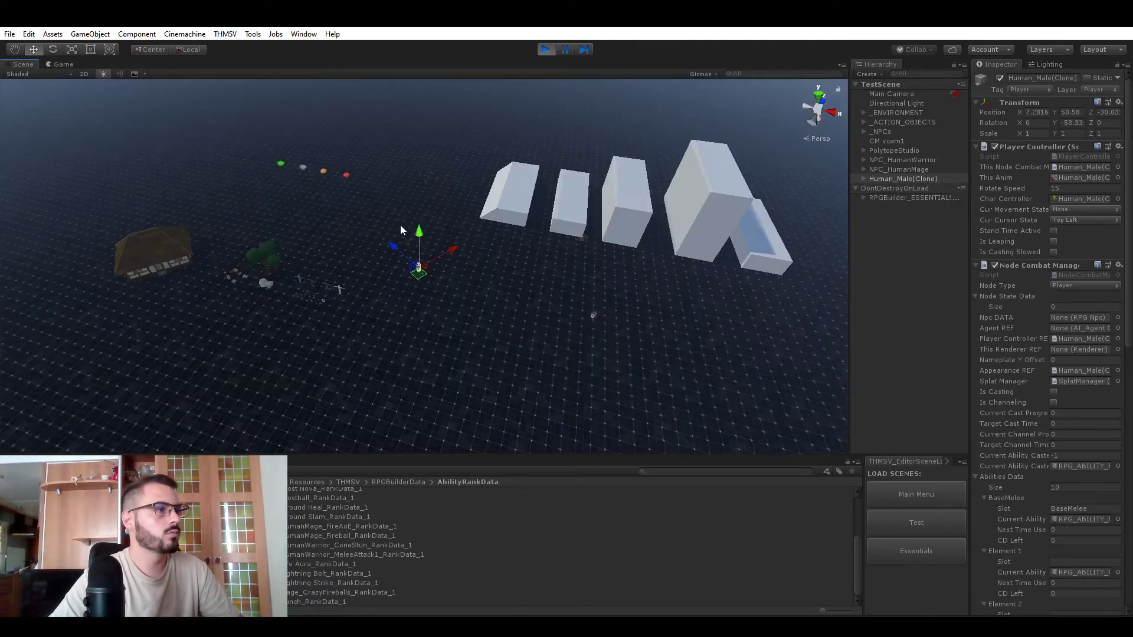
{"action": "left_click", "coordinate": [62, 64]}
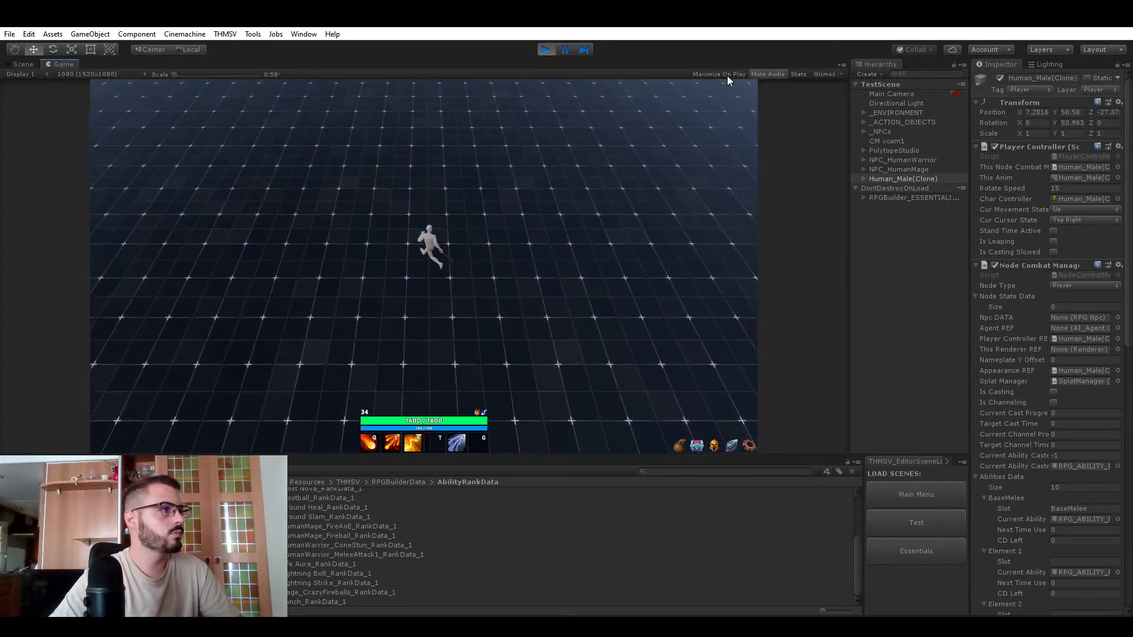
{"action": "double_click", "coordinate": [571, 51]}
Run the character past the large white blocks to reach the Human Mage and draw it into combat
{"action": "key", "text": "f"}
{"action": "key", "text": "d"}
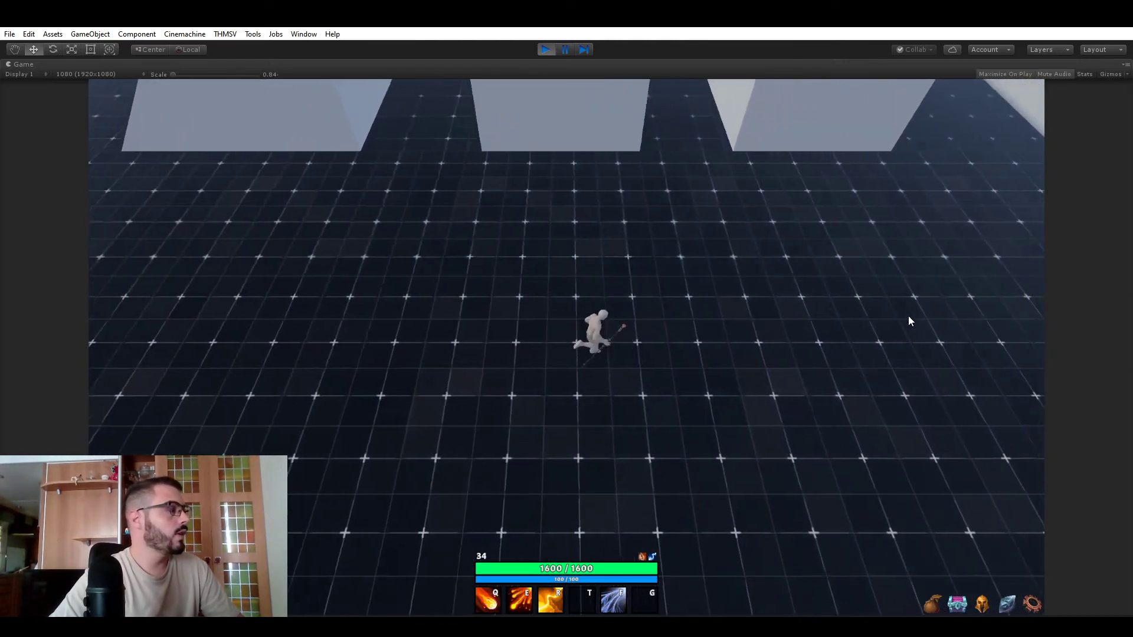
{"action": "key", "text": "w"}
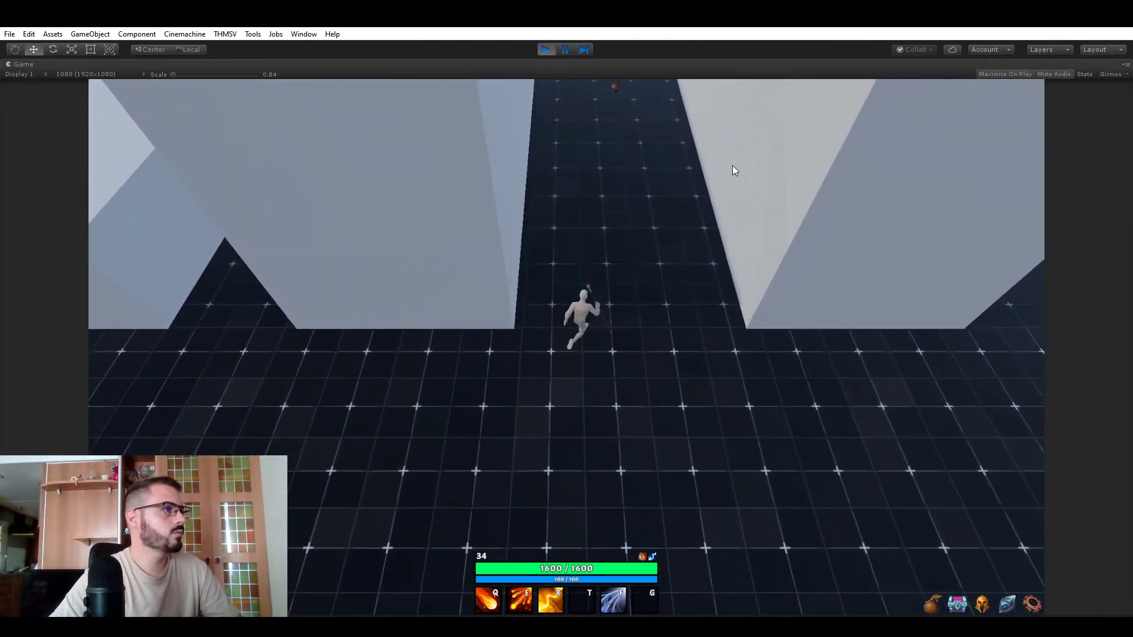
{"action": "key", "text": "a"}
{"action": "key", "text": "s"}
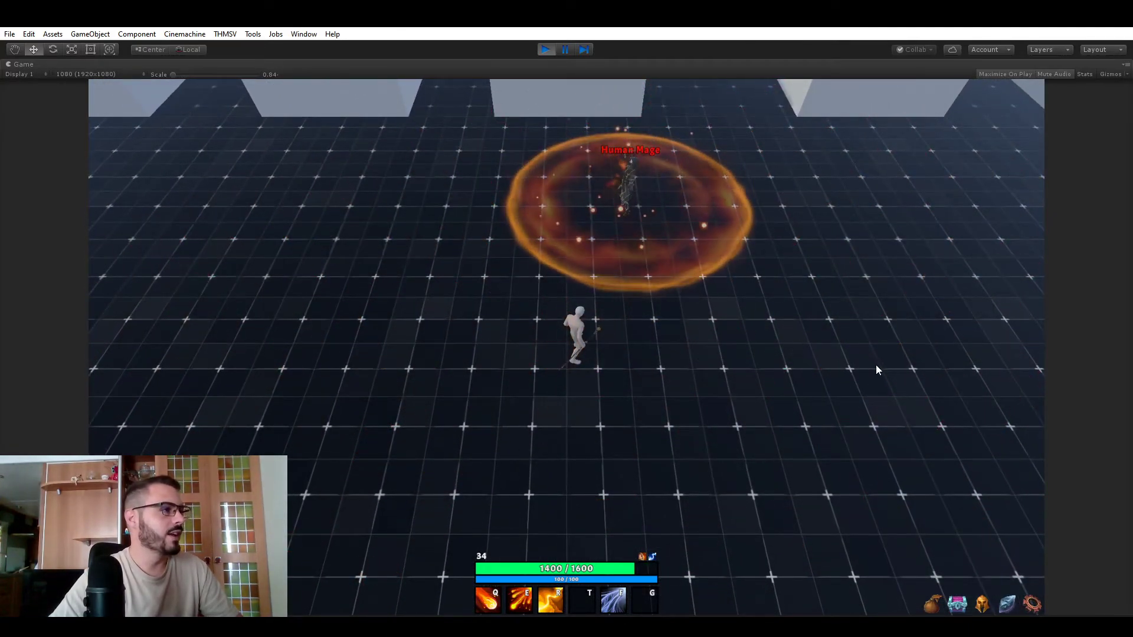
Keep the character moving around the Human Mage to test its fireballs, evading them with a ground-targeted ability
{"action": "key", "text": "s"}
{"action": "key", "text": "e"}
{"action": "left_click", "coordinate": [874, 305]}
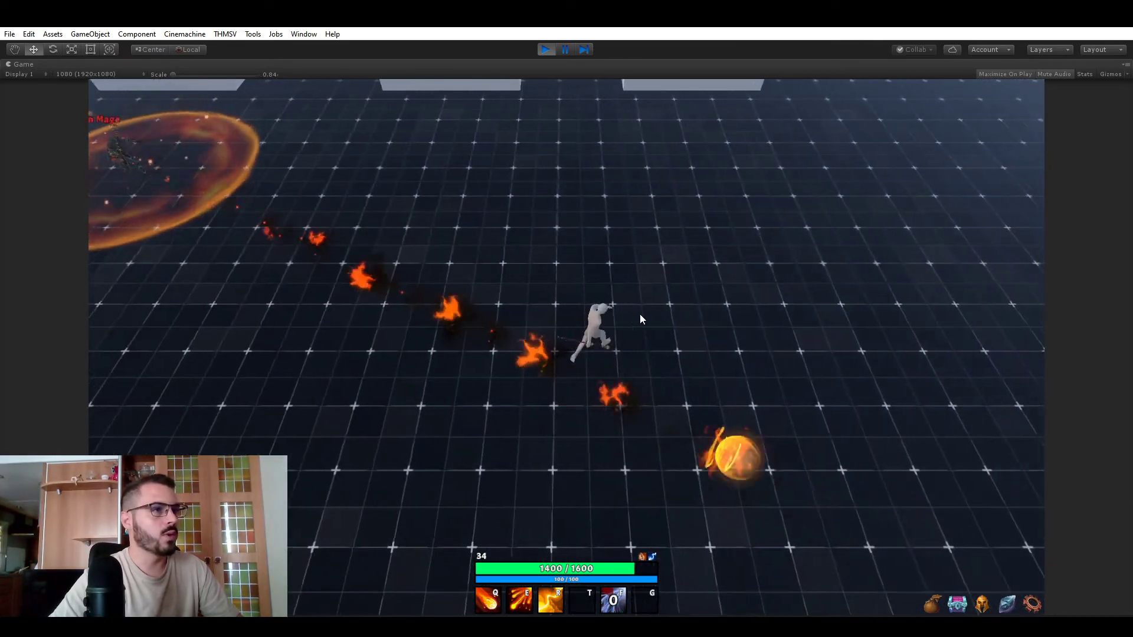
{"action": "key", "text": "a"}
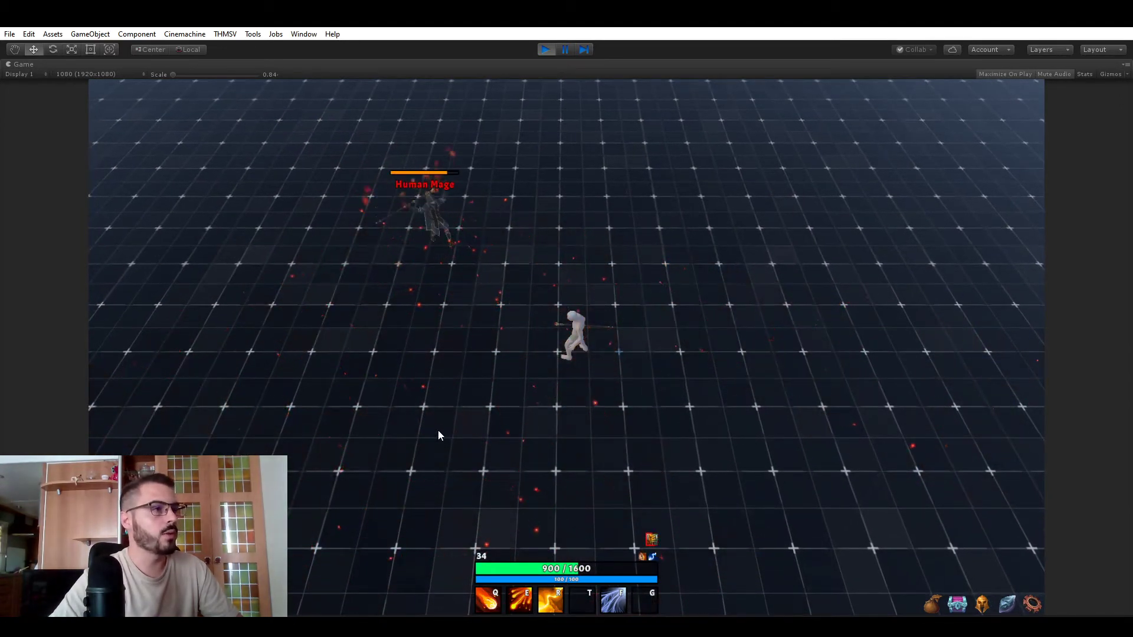
{"action": "key", "text": "s"}
{"action": "key", "text": "e"}
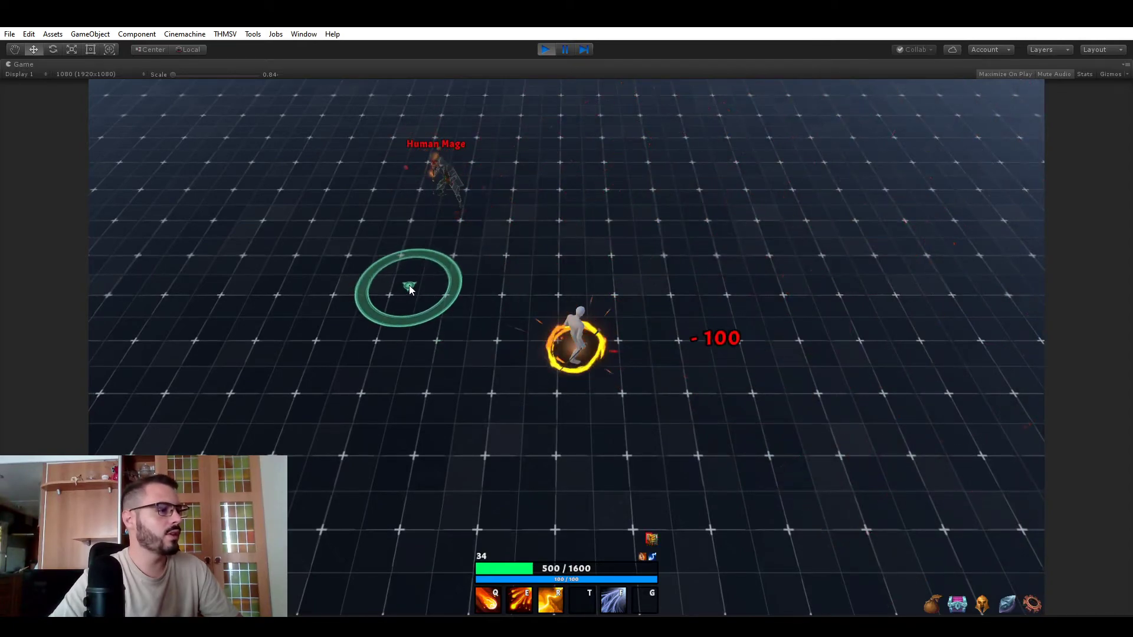
{"action": "left_click", "coordinate": [370, 278]}
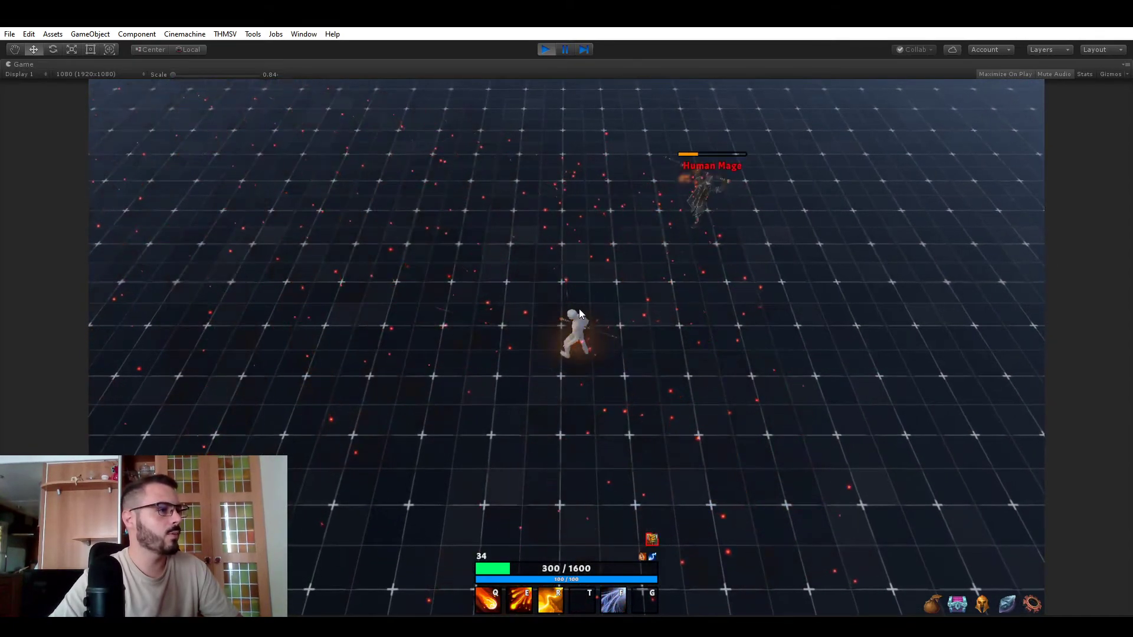
Use the slot F ability twice to reposition the character around the Human Mage while it attacks
{"action": "key", "text": "w"}
{"action": "key", "text": "f"}
{"action": "left_click", "coordinate": [466, 112]}
{"action": "key", "text": "s"}
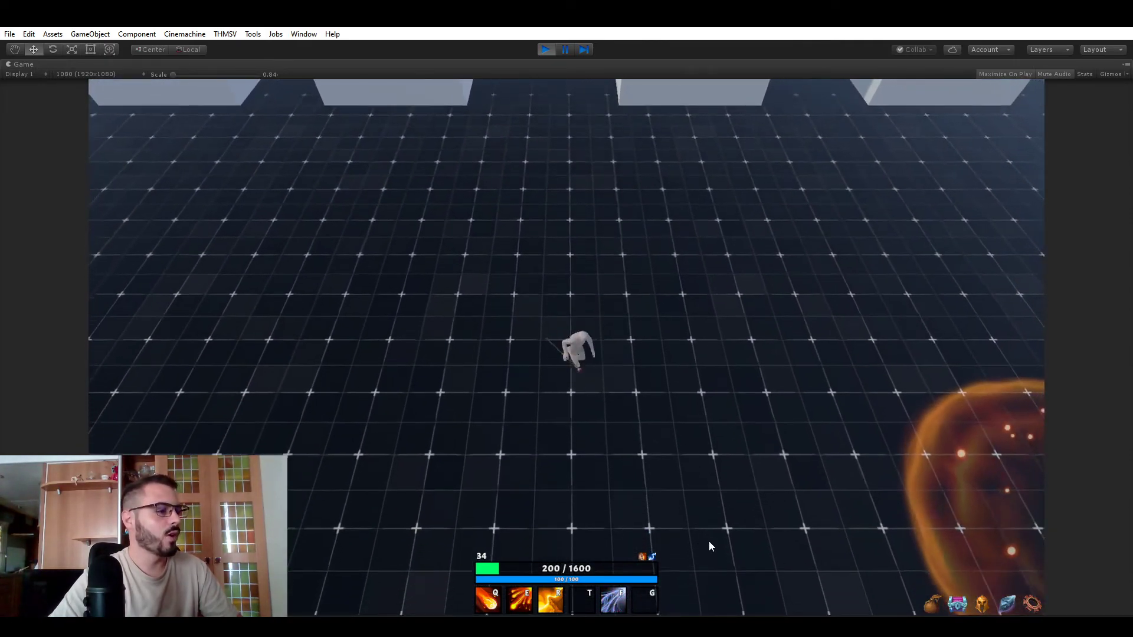
{"action": "key", "text": "f"}
{"action": "left_click", "coordinate": [715, 543]}
{"action": "key", "text": "d"}
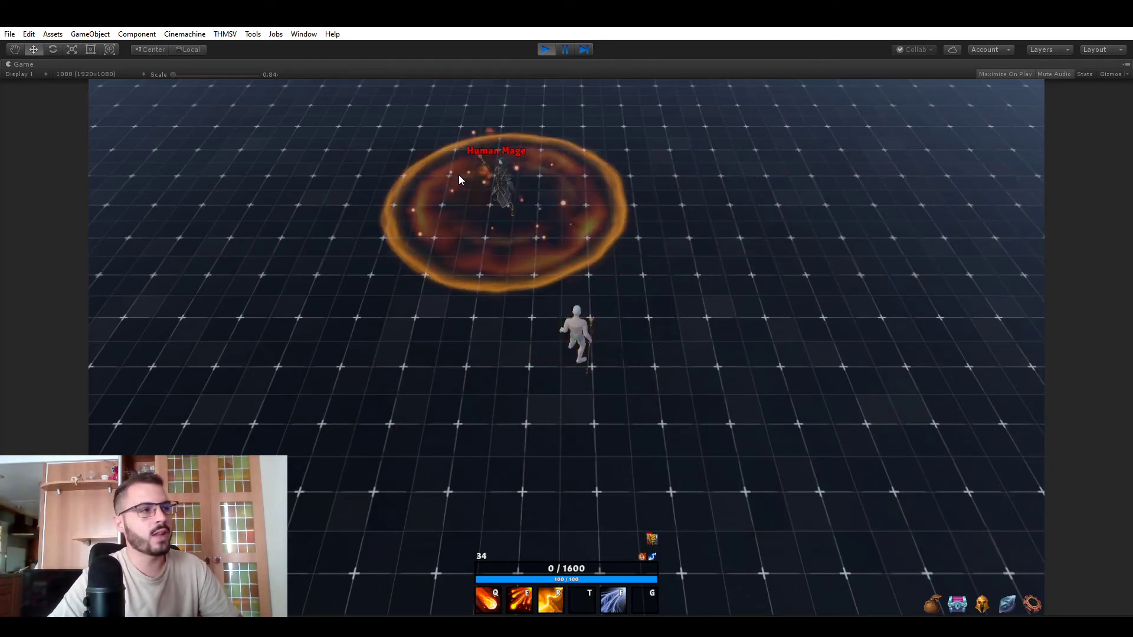
Stay within the Human Mage's reach and move the character beside its fire circle to observe the Mage_CrazyFireballs barrage
{"action": "right_click", "coordinate": [758, 263]}
{"action": "right_click", "coordinate": [774, 206]}
{"action": "key", "text": "f"}
{"action": "right_click", "coordinate": [445, 452]}
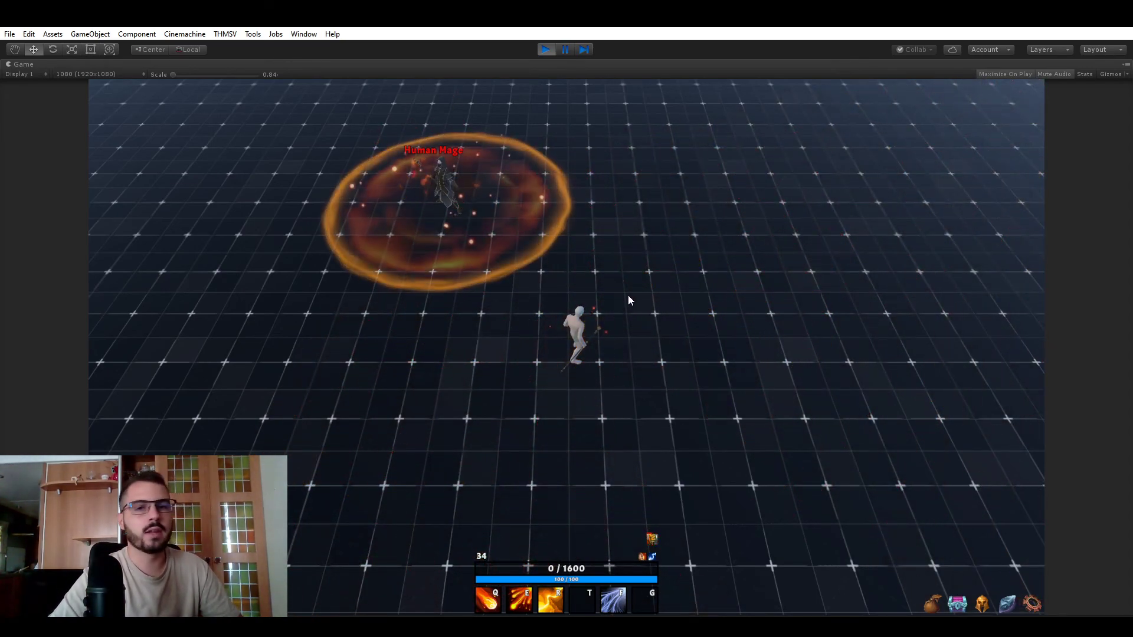
{"action": "key", "text": "w"}
{"action": "key", "text": "d"}
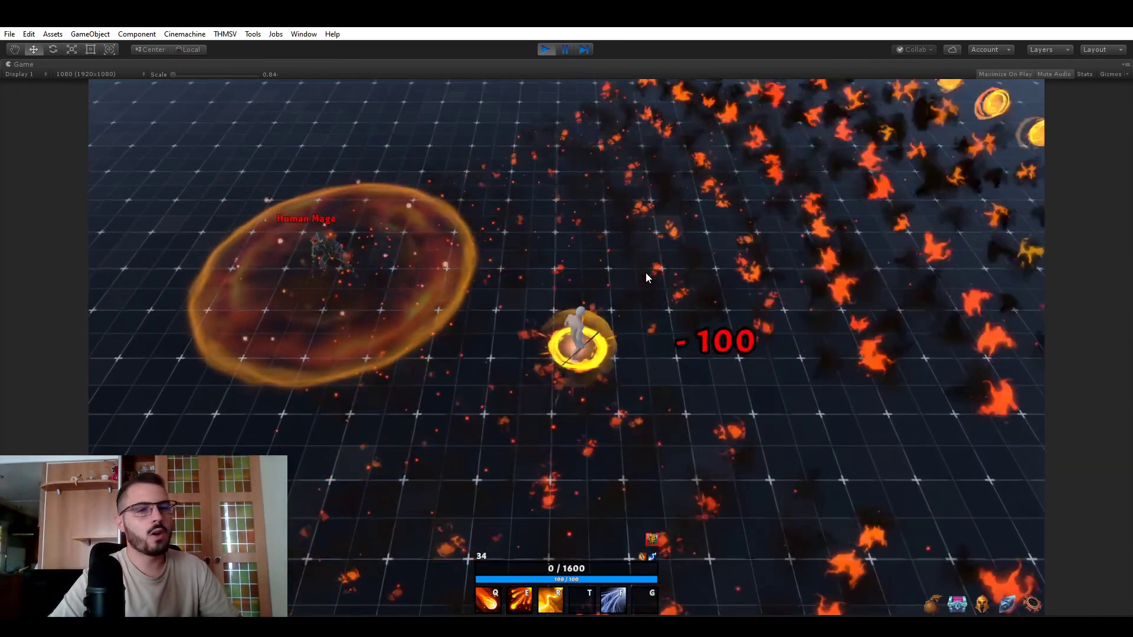